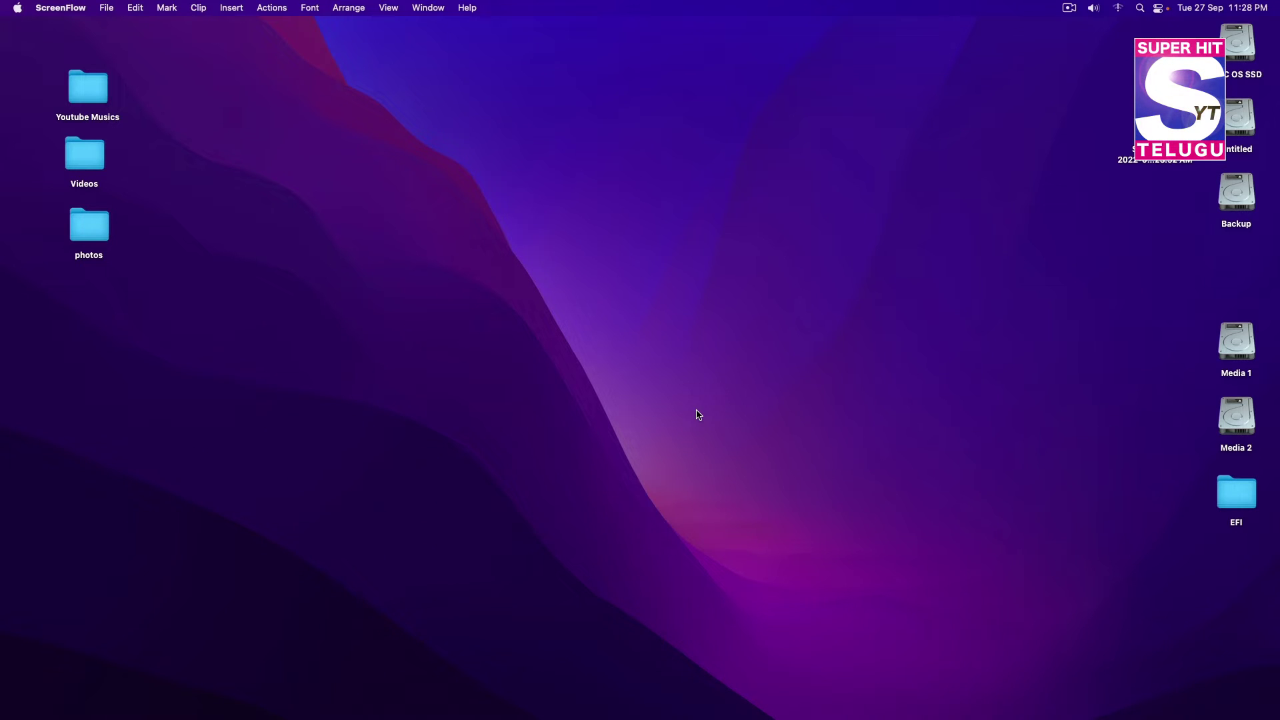
Launch Wondershare UniConverter 14, dismiss its promotional pop-up and open the Converter
mouse_move(358, 713)
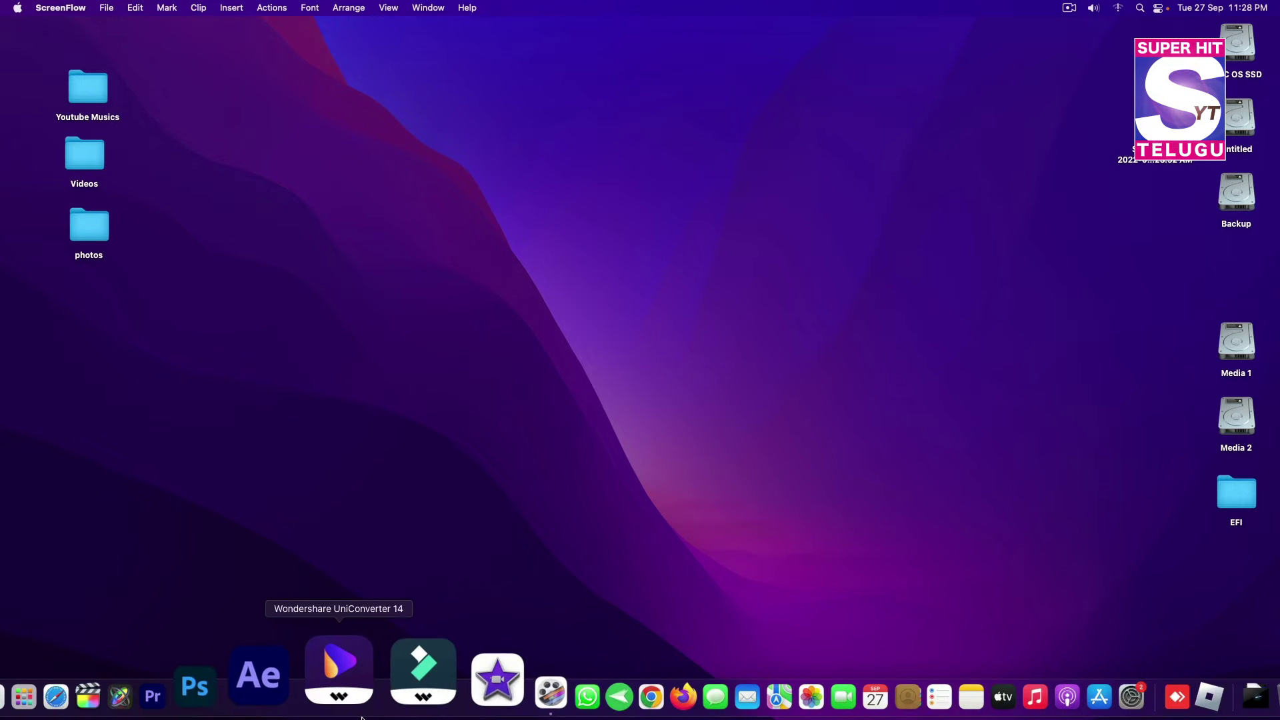
click(358, 683)
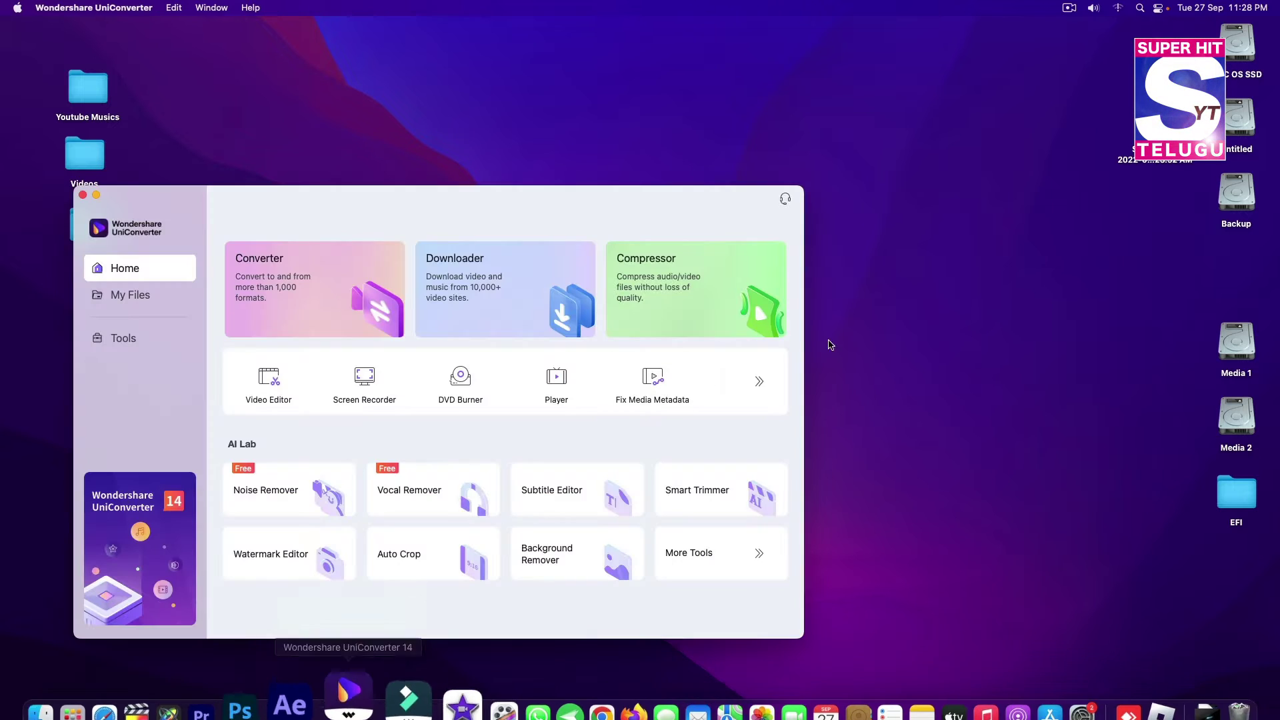
drag(495, 203, 690, 114)
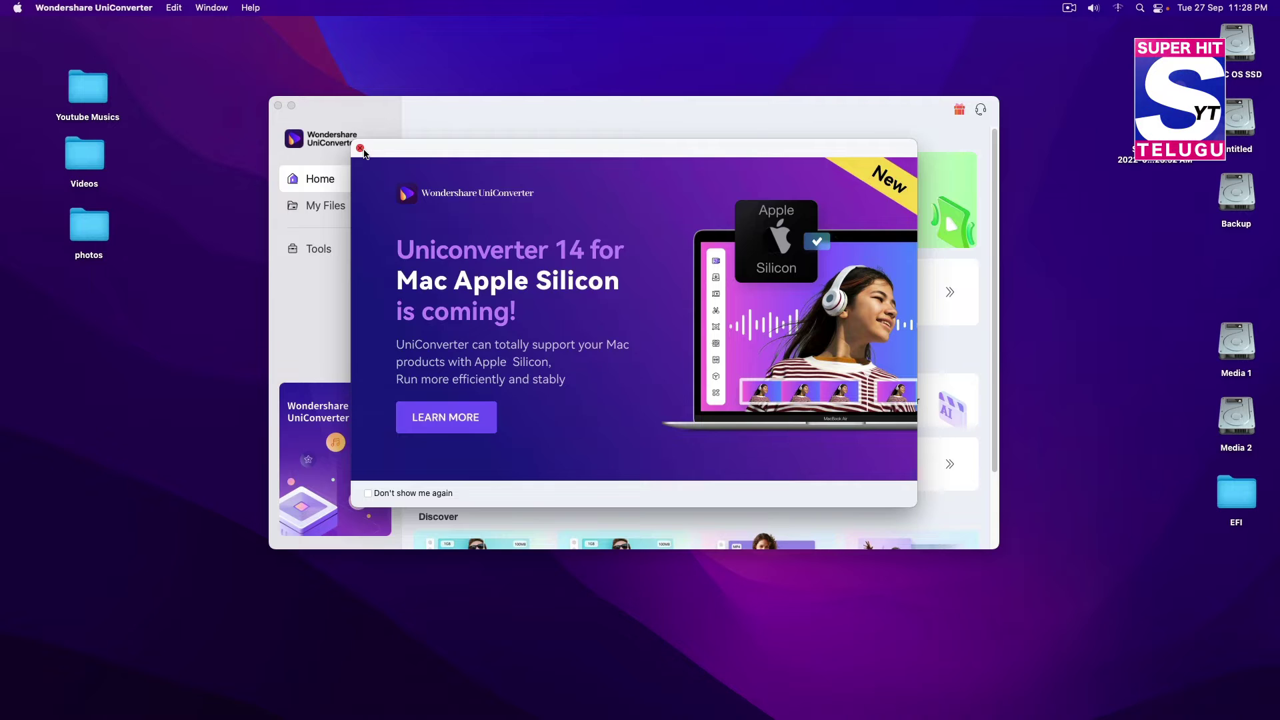
click(492, 126)
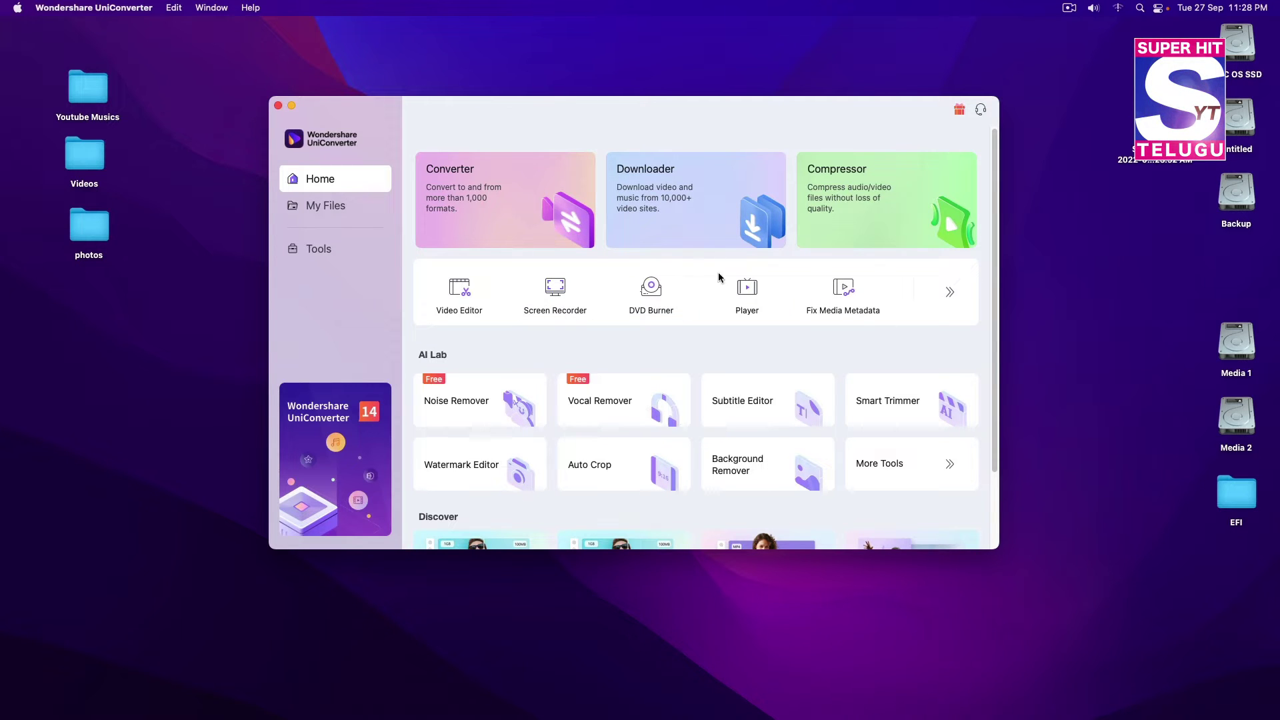
click(492, 206)
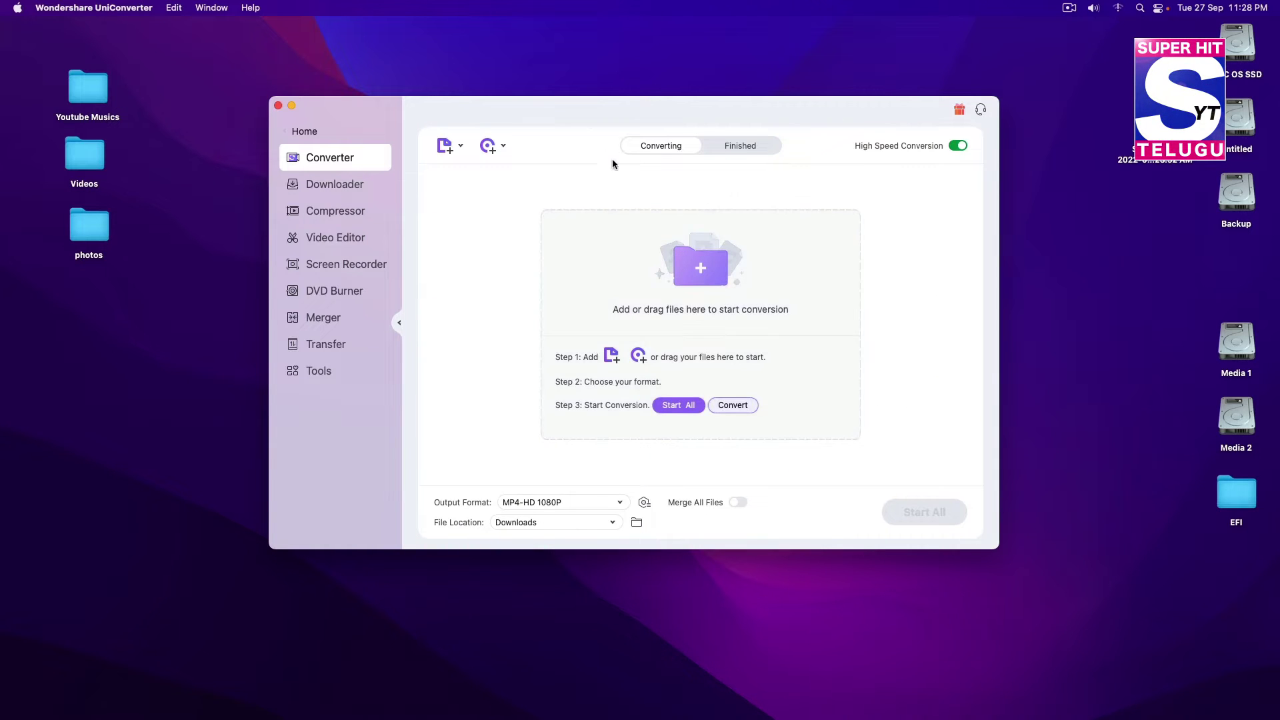
drag(539, 102, 619, 110)
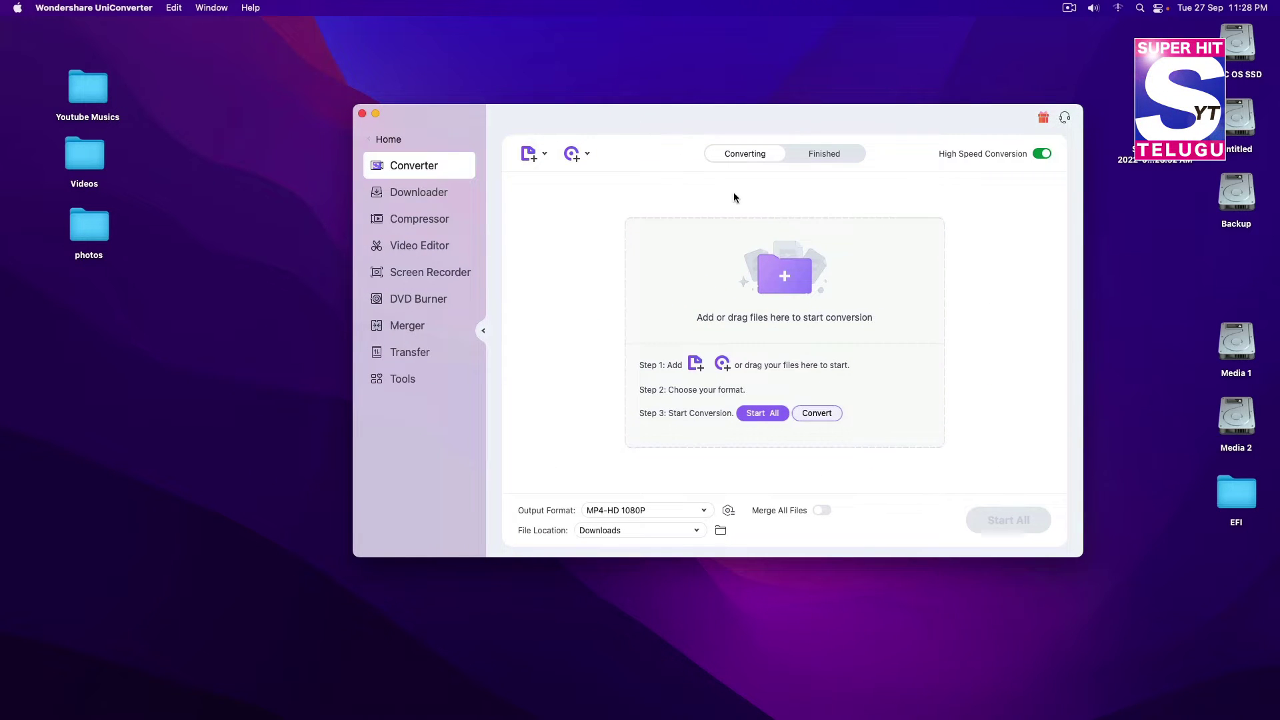
Add Cat - 130789.mp4 and Cheetah - 119527.mp4 from the desktop's Videos folder to the conversion list, and remove the Cheetah clip
click(87, 158)
double_click(87, 159)
drag(572, 88, 349, 102)
click(454, 202)
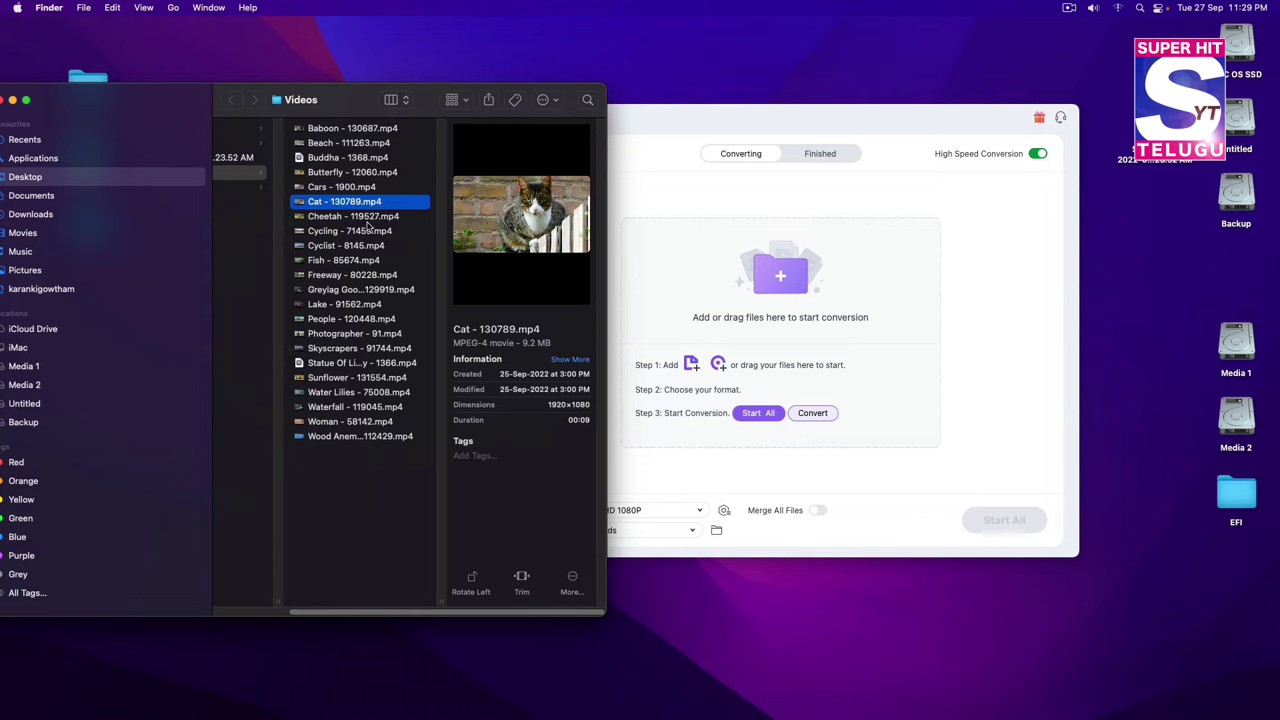
click(337, 216)
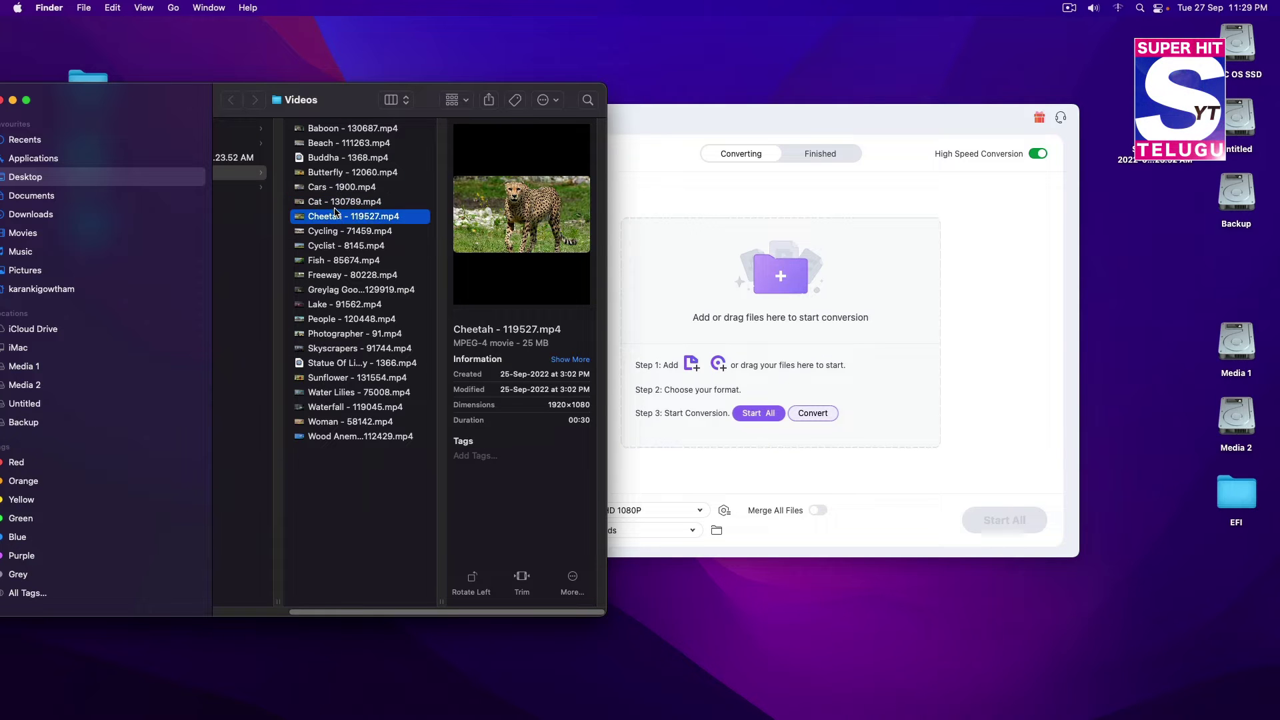
shift+click(332, 207)
drag(332, 207, 873, 310)
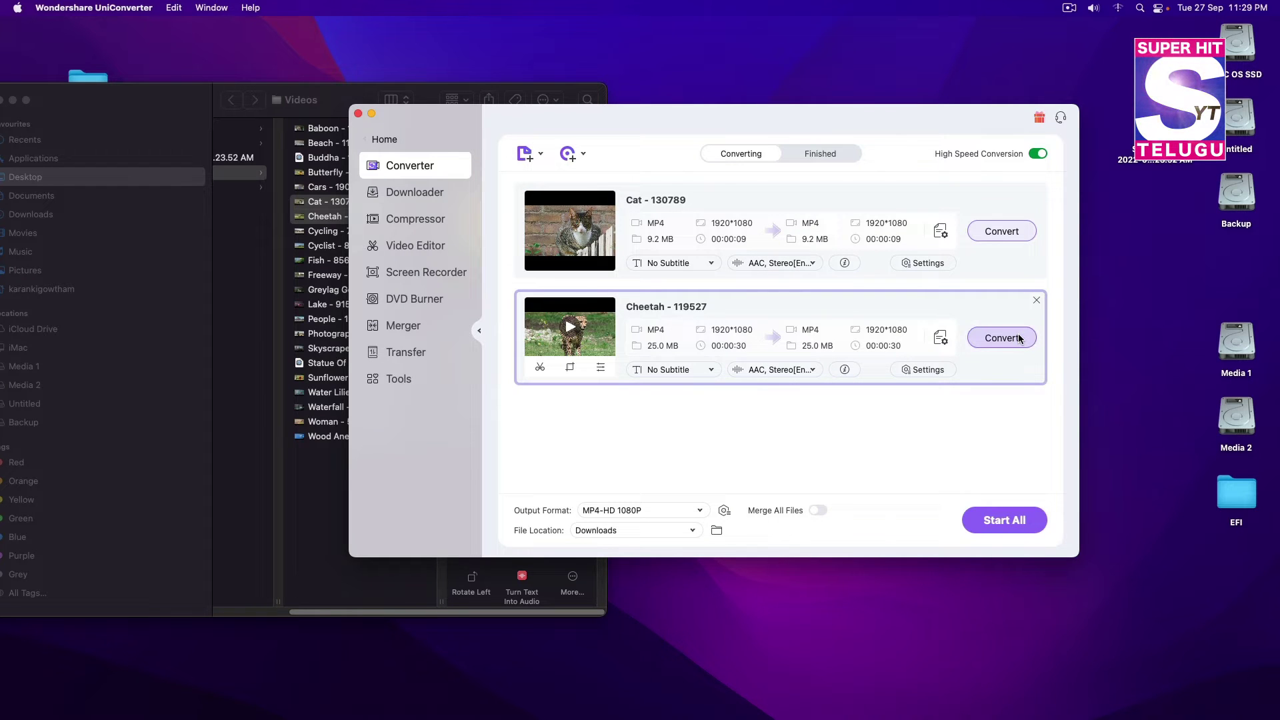
click(1036, 301)
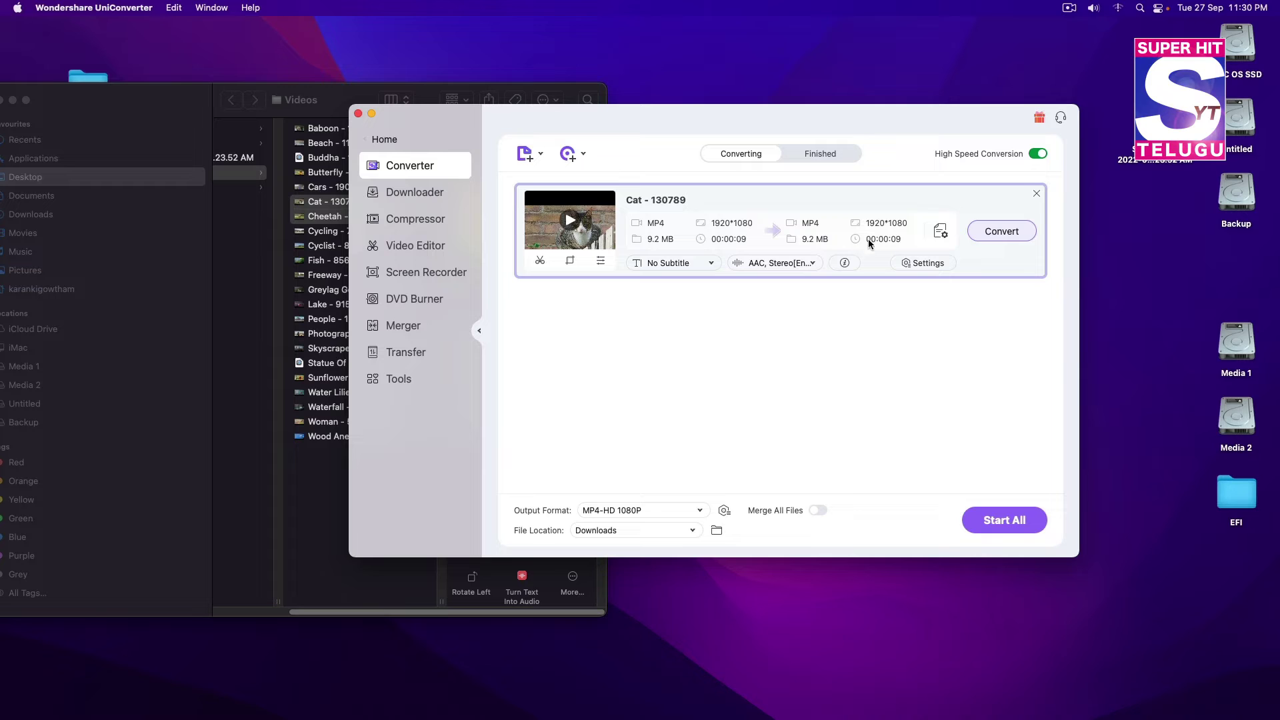
Set the Cat clip's output format to MKV with the 4K Video 3840*2160 preset
click(941, 231)
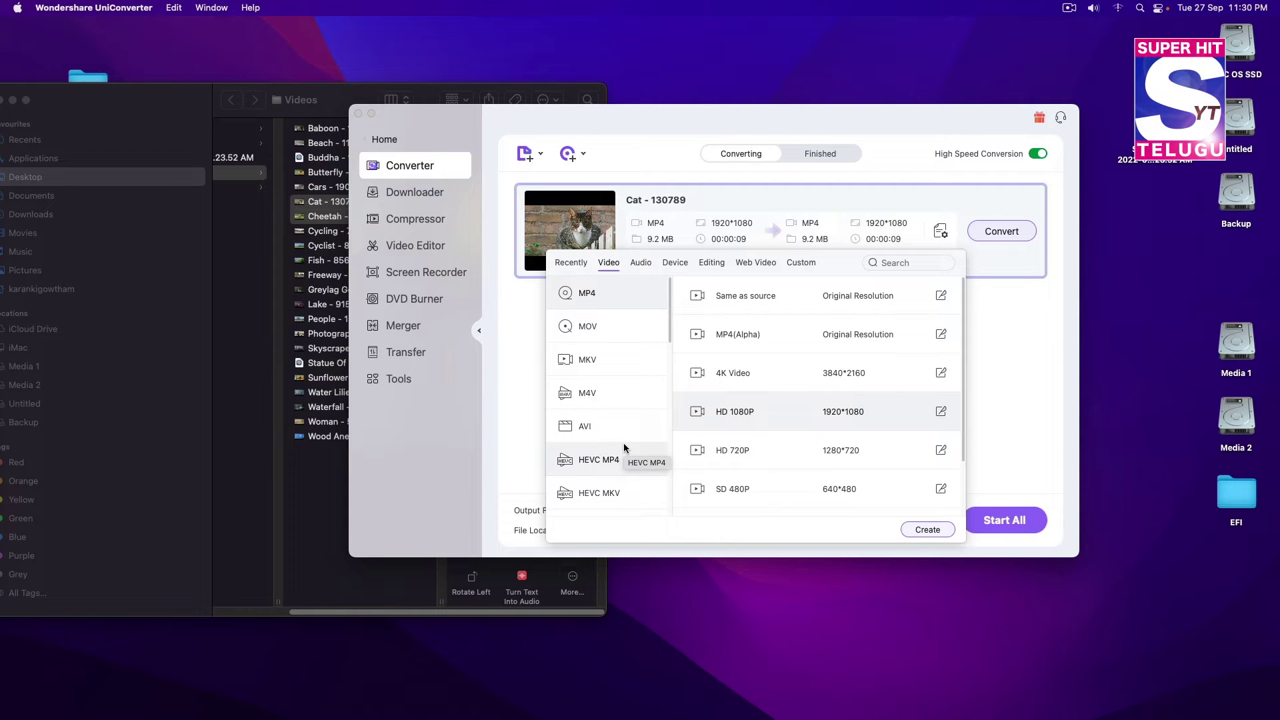
mouse_move(669, 334)
mouse_down()
mouse_move(670, 499)
mouse_move(661, 326)
mouse_up()
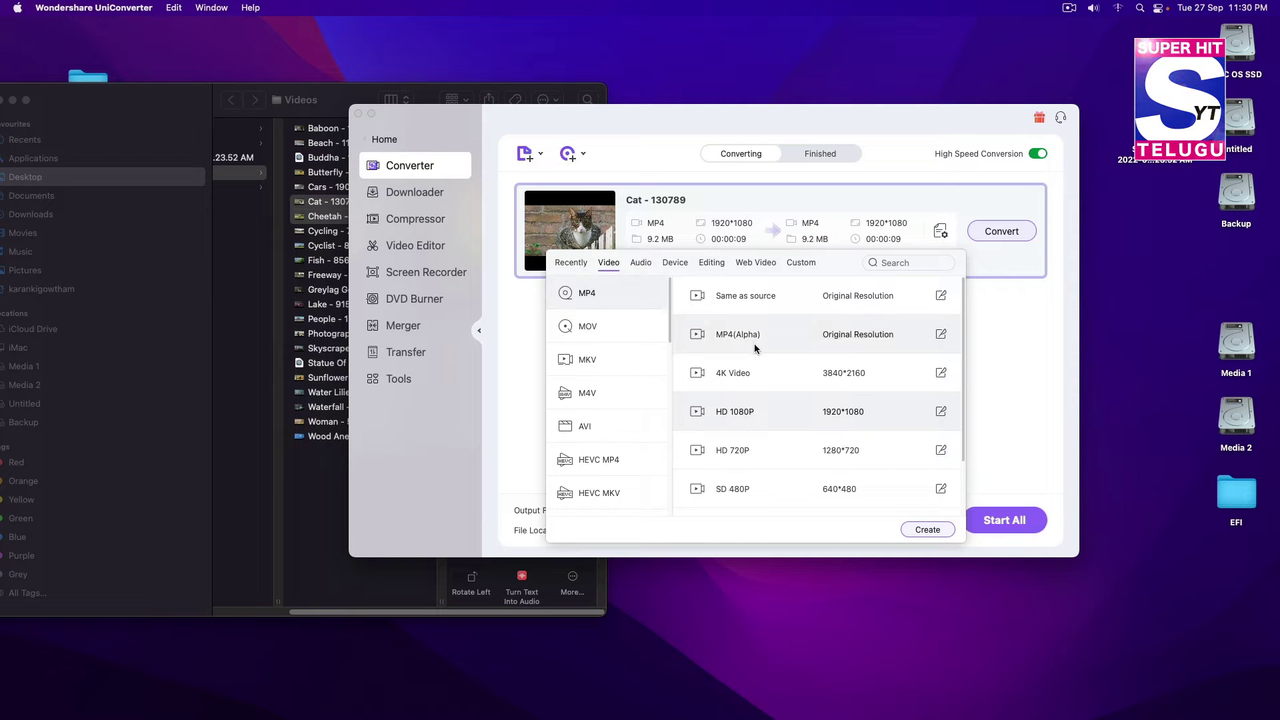
click(606, 359)
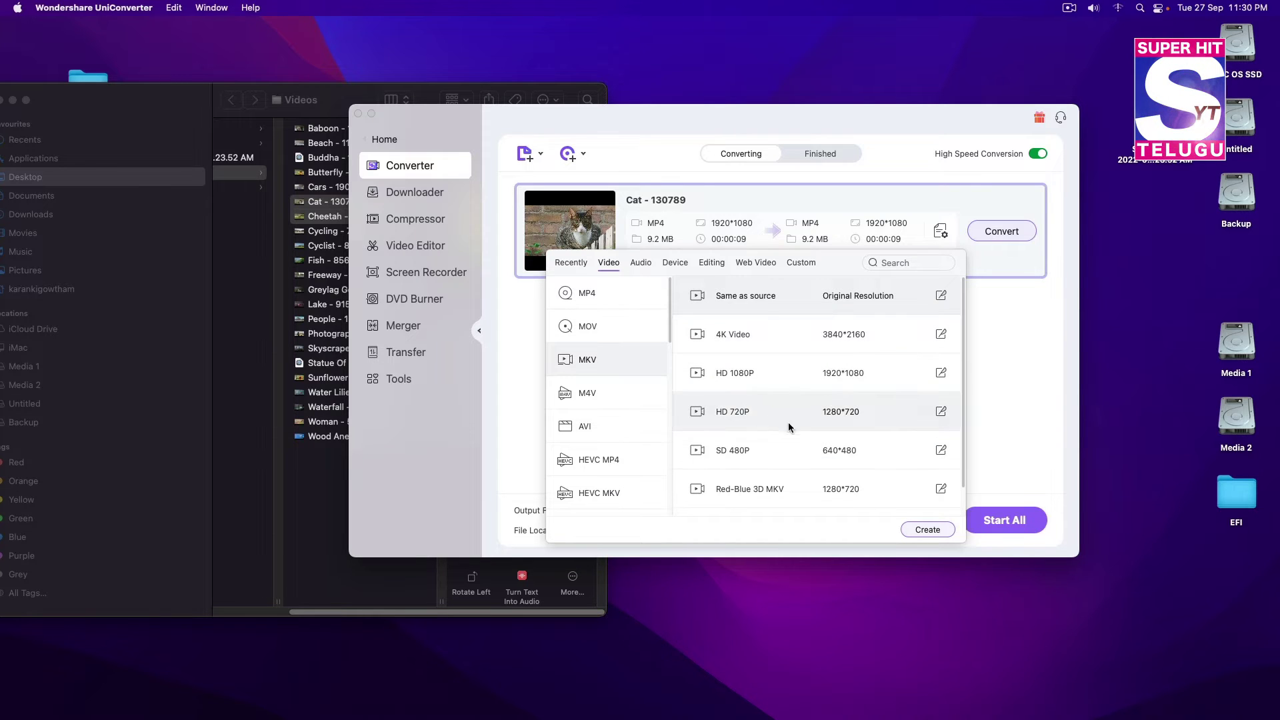
click(747, 336)
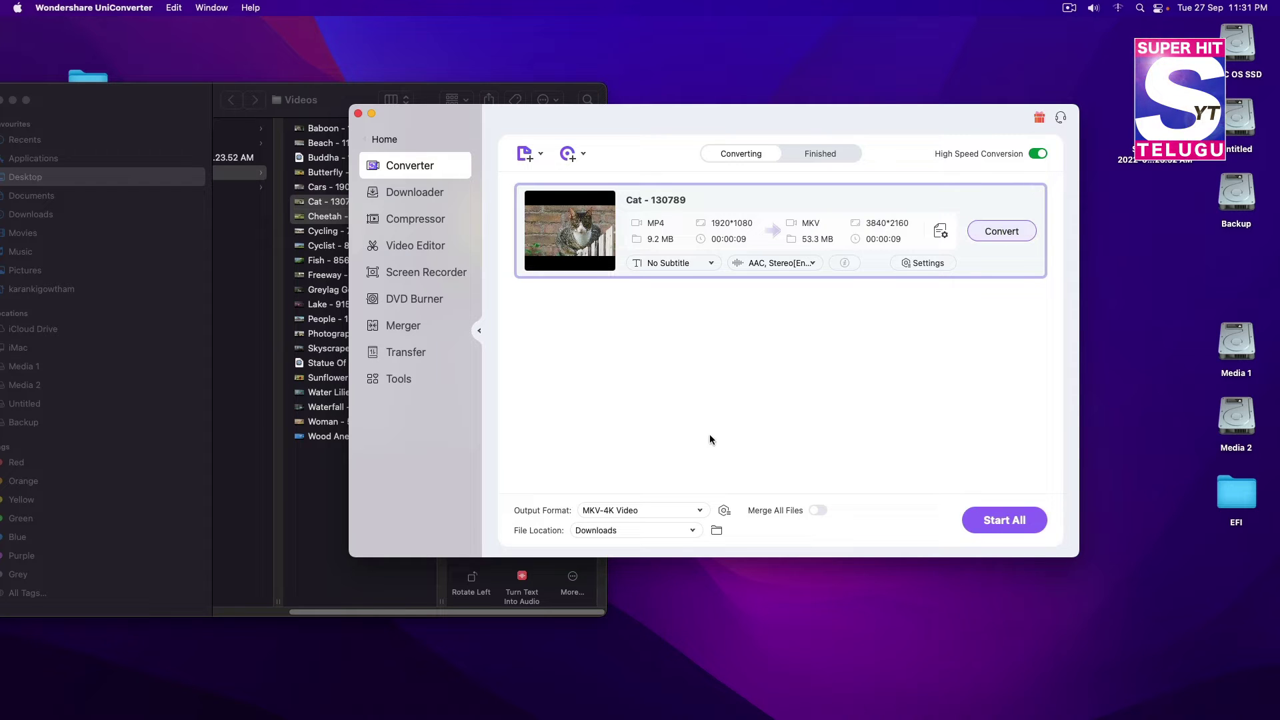
Set the output file location to the Desktop and start converting the Cat clip
click(695, 531)
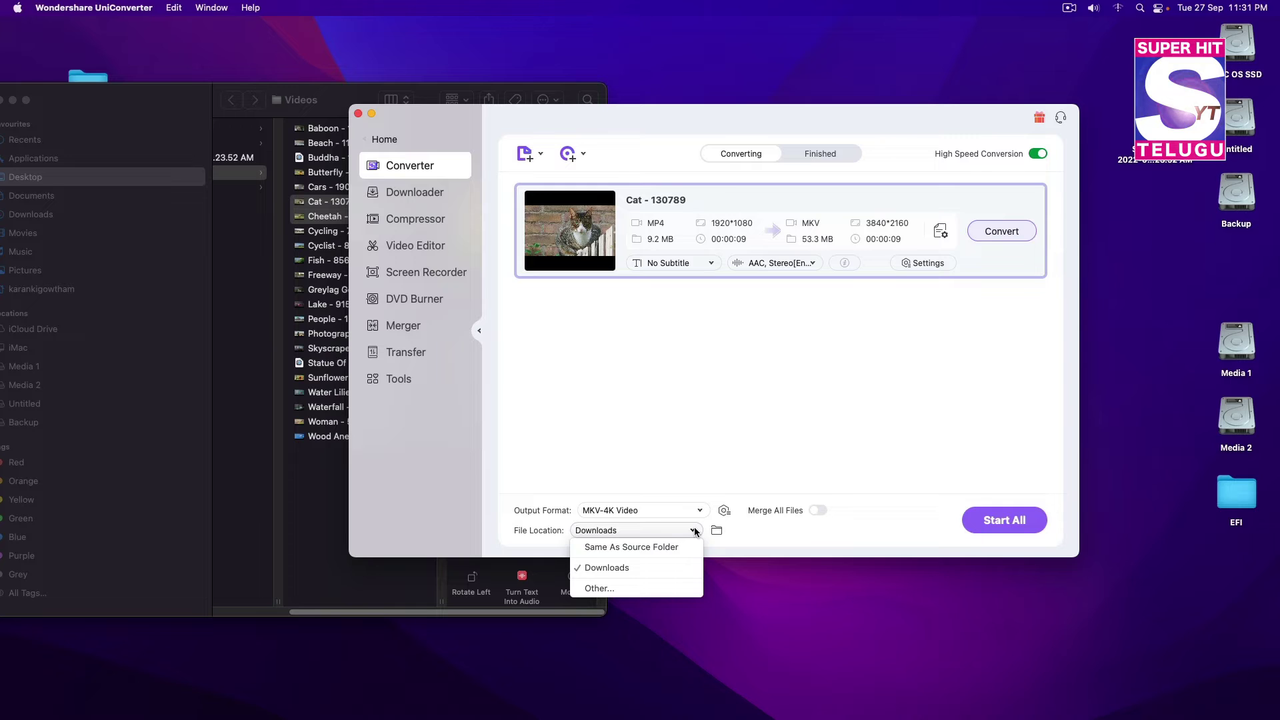
click(612, 590)
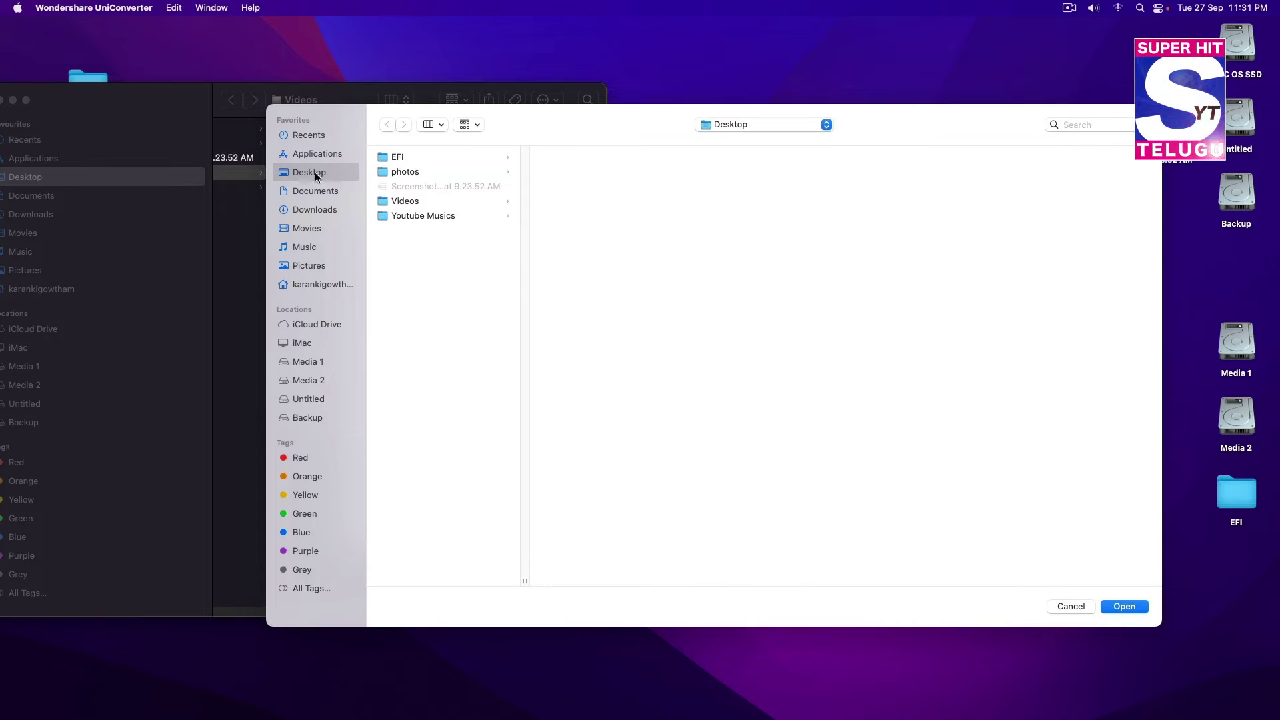
click(1127, 607)
click(1007, 519)
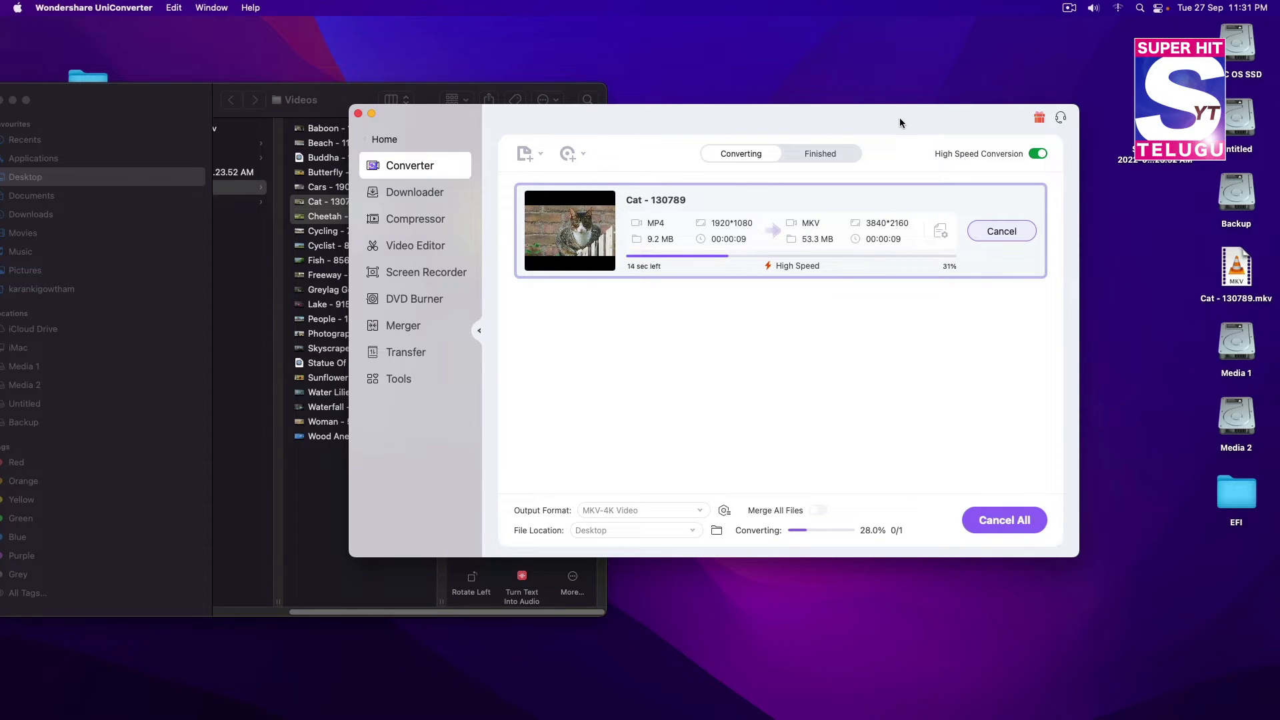
Minimize the Videos folder window and move the converter window clear of the desktop icons
drag(895, 122, 789, 97)
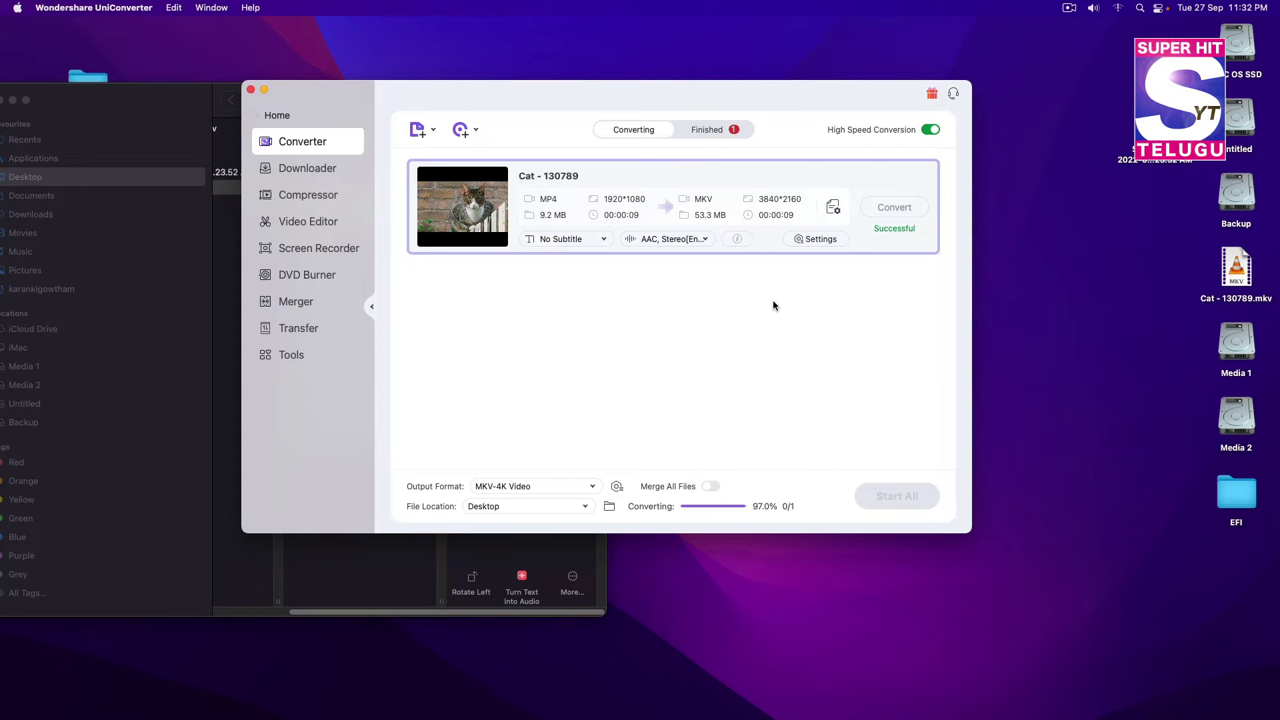
drag(697, 108, 916, 150)
drag(158, 100, 349, 98)
click(199, 99)
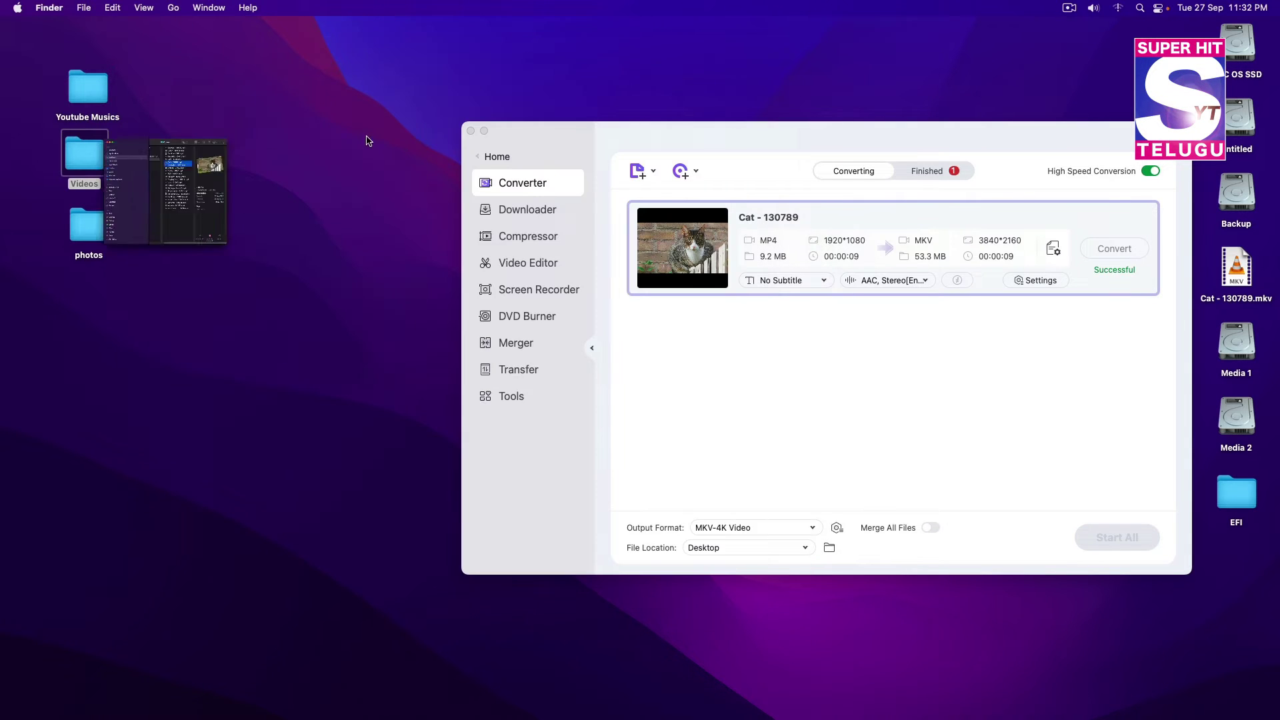
drag(534, 135, 270, 84)
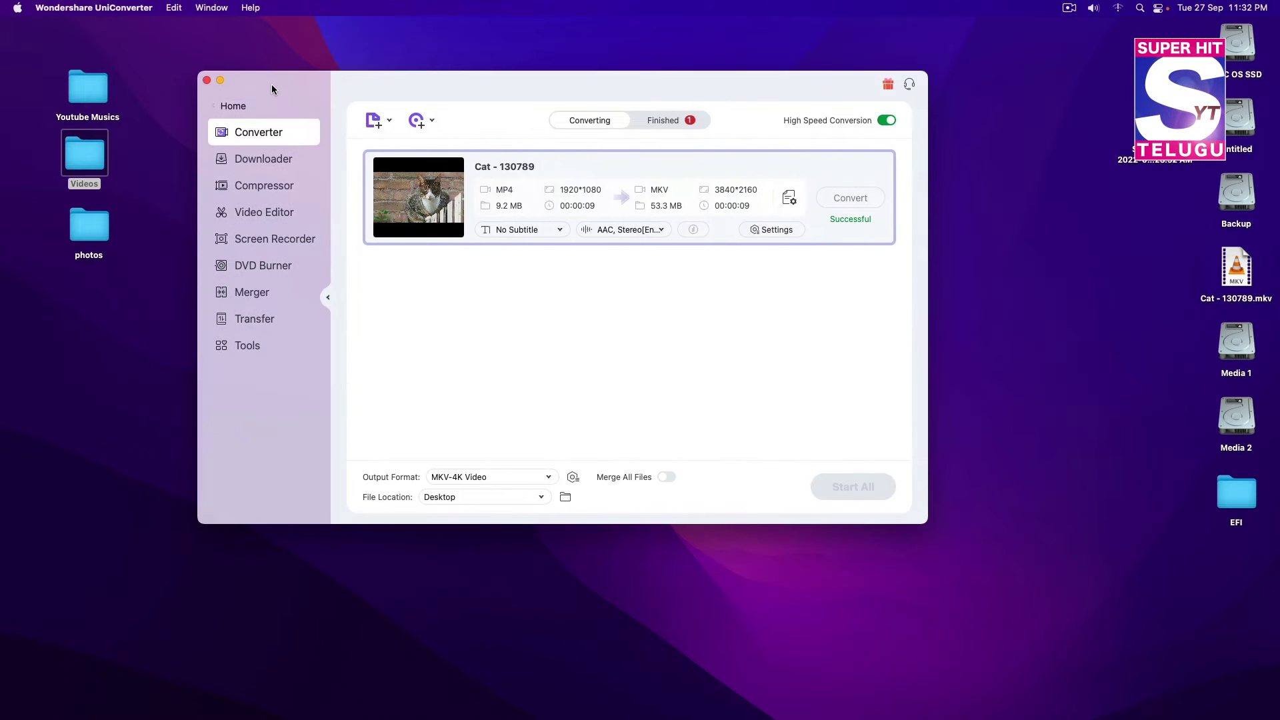
Open the converted Cat - 130789.mkv from the desktop to check its playback
click(1235, 267)
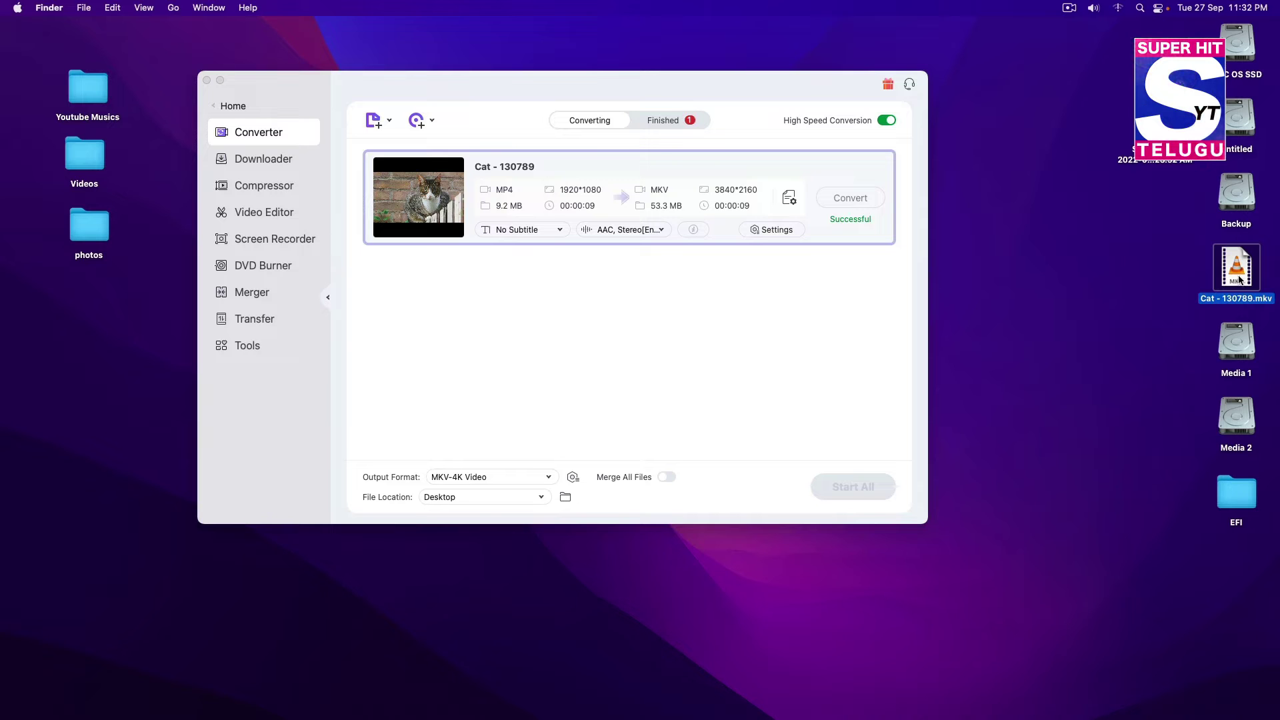
double_click(1237, 270)
click(685, 306)
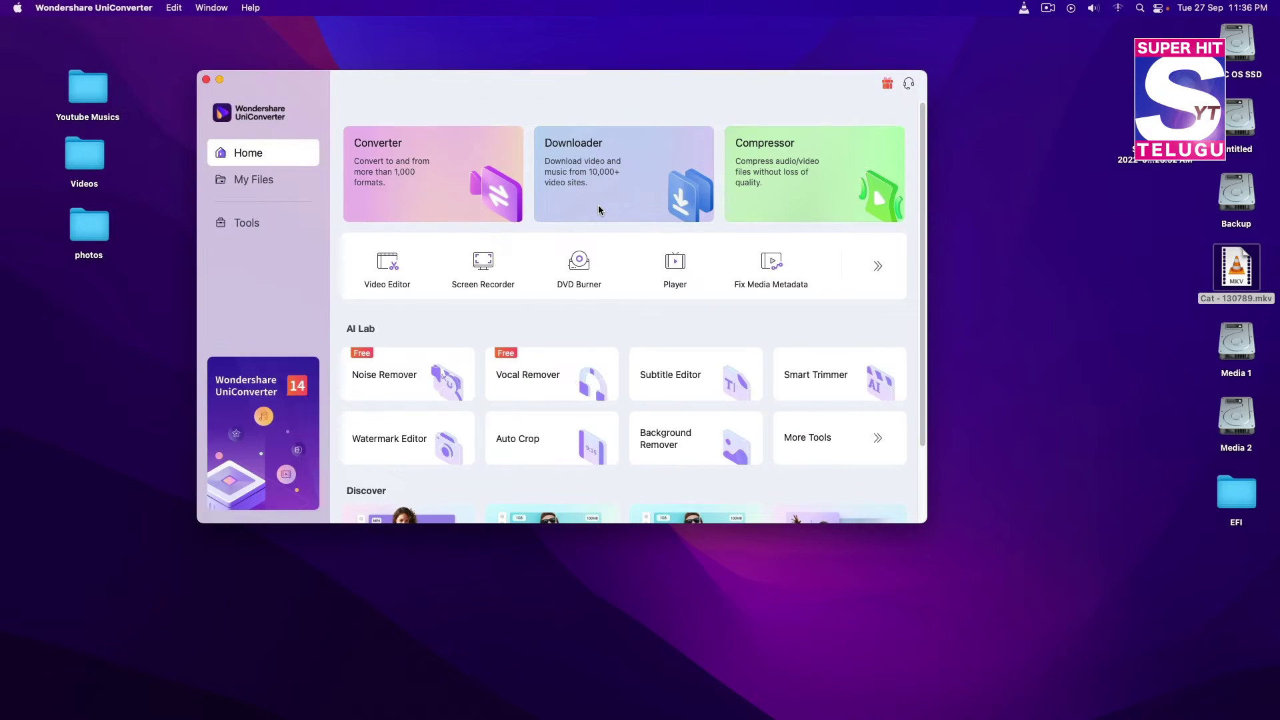
Open the Downloader and add the YouTube link of the New Life Children Hospital Corporate AD video from Safari
click(620, 176)
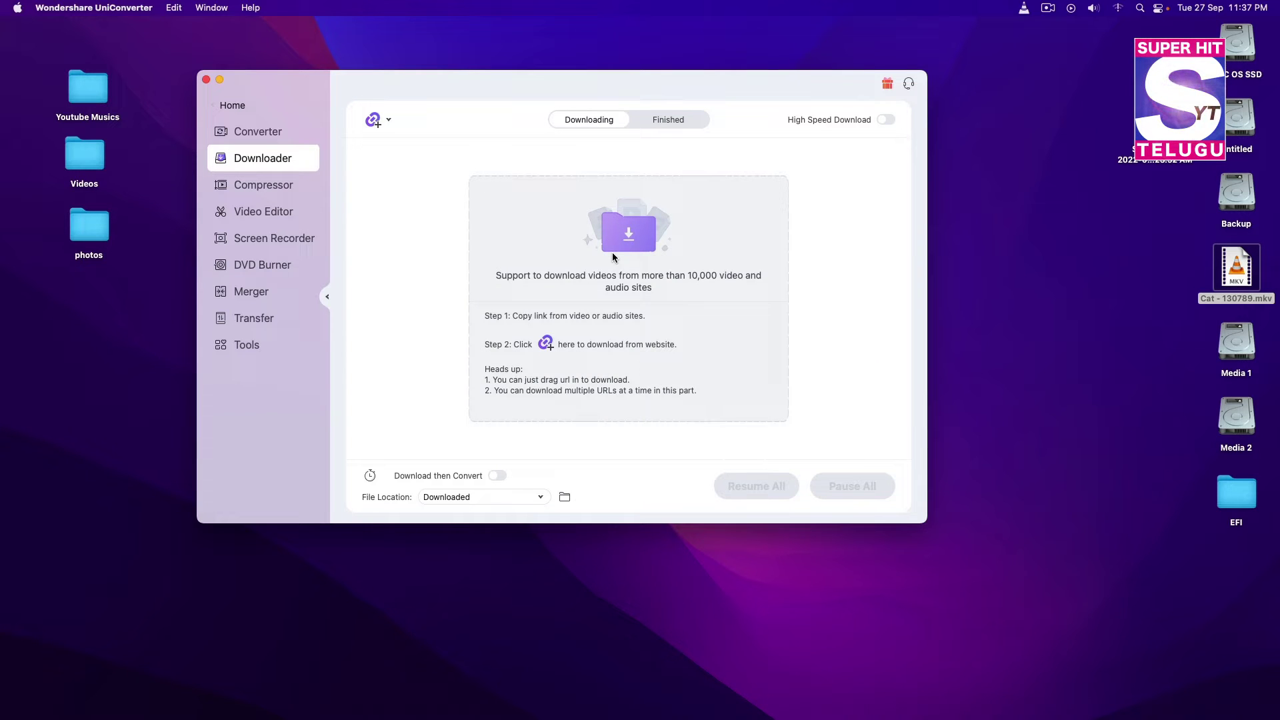
key(super+Tab)
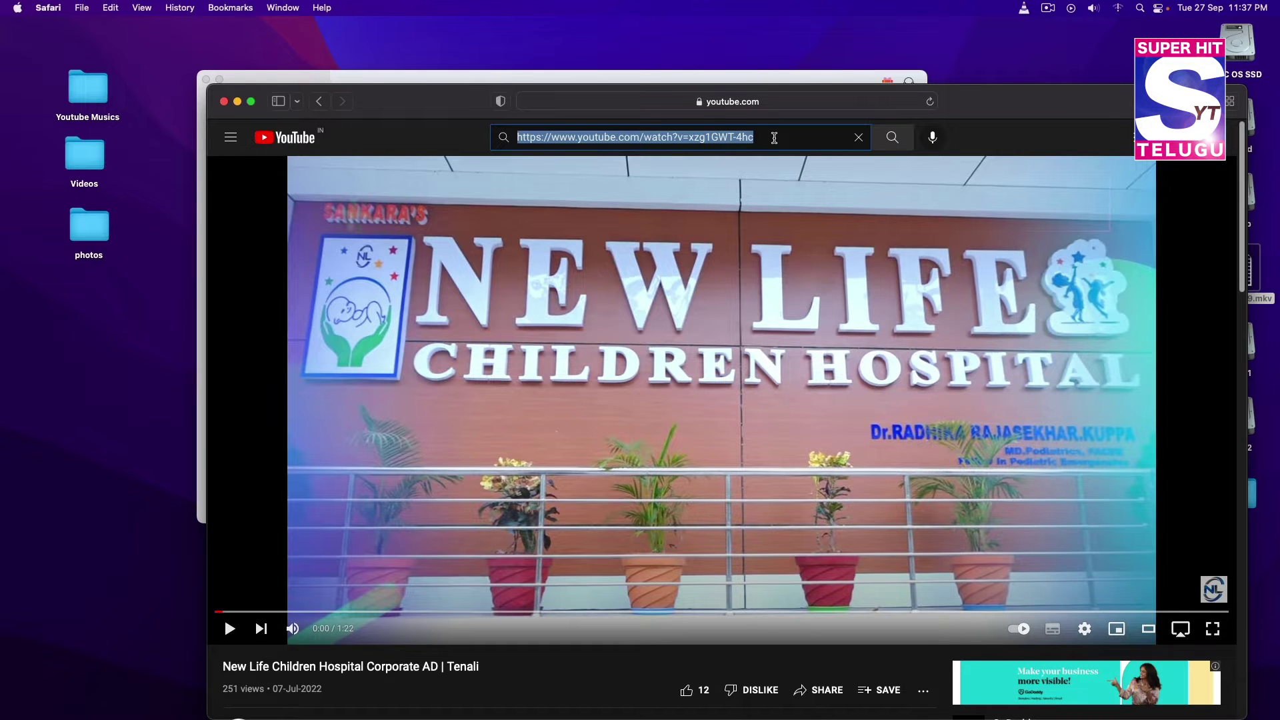
click(510, 80)
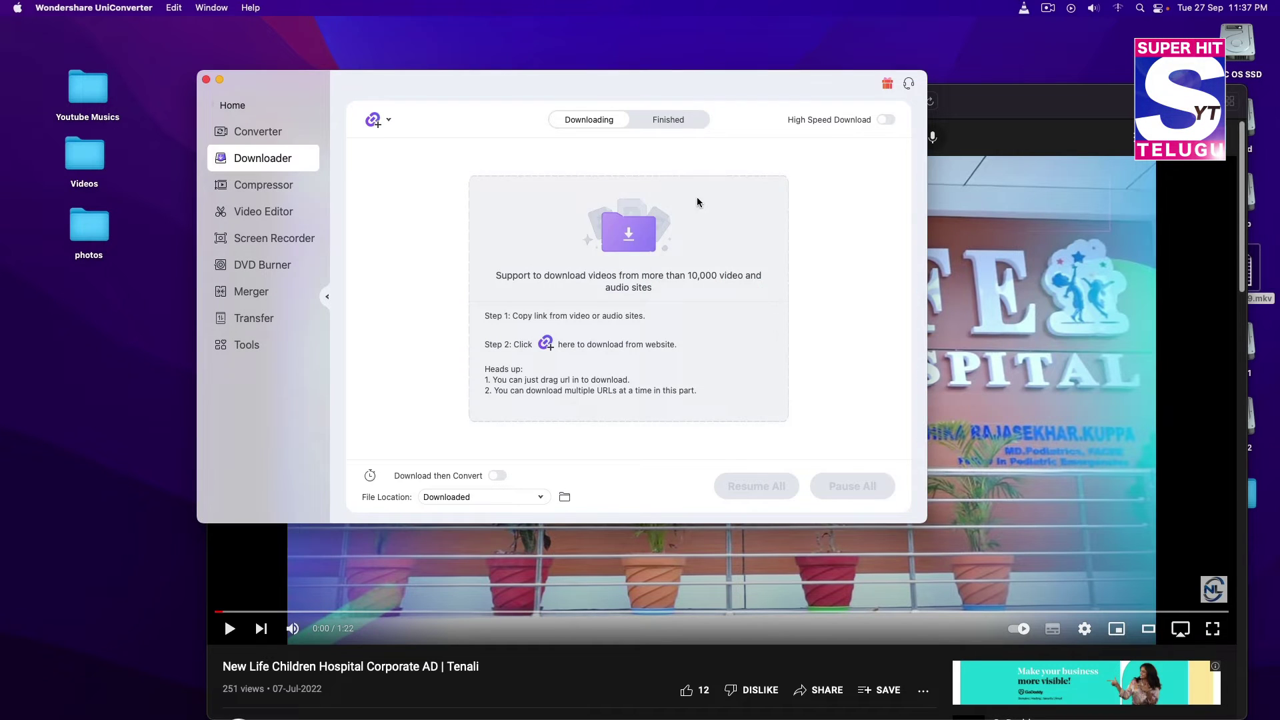
click(374, 121)
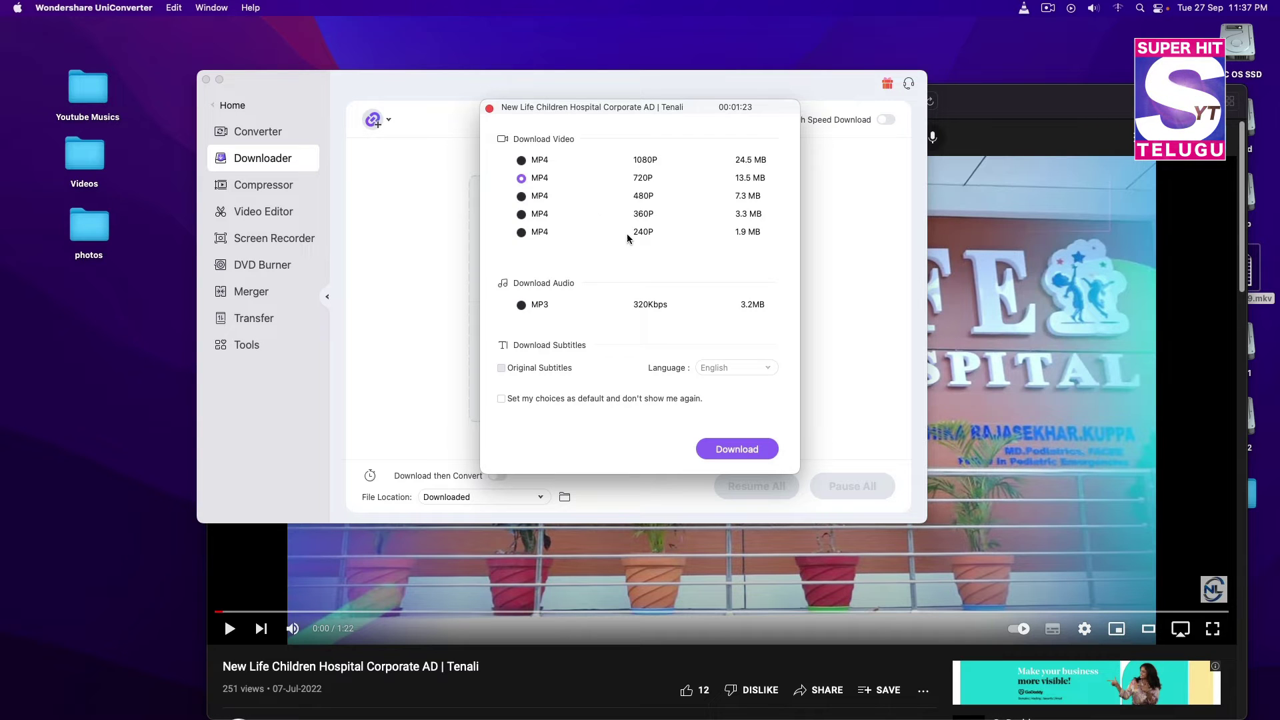
Try the 1080P MP4 and 320Kbps MP3 download choices, and close the dialog without downloading
click(522, 161)
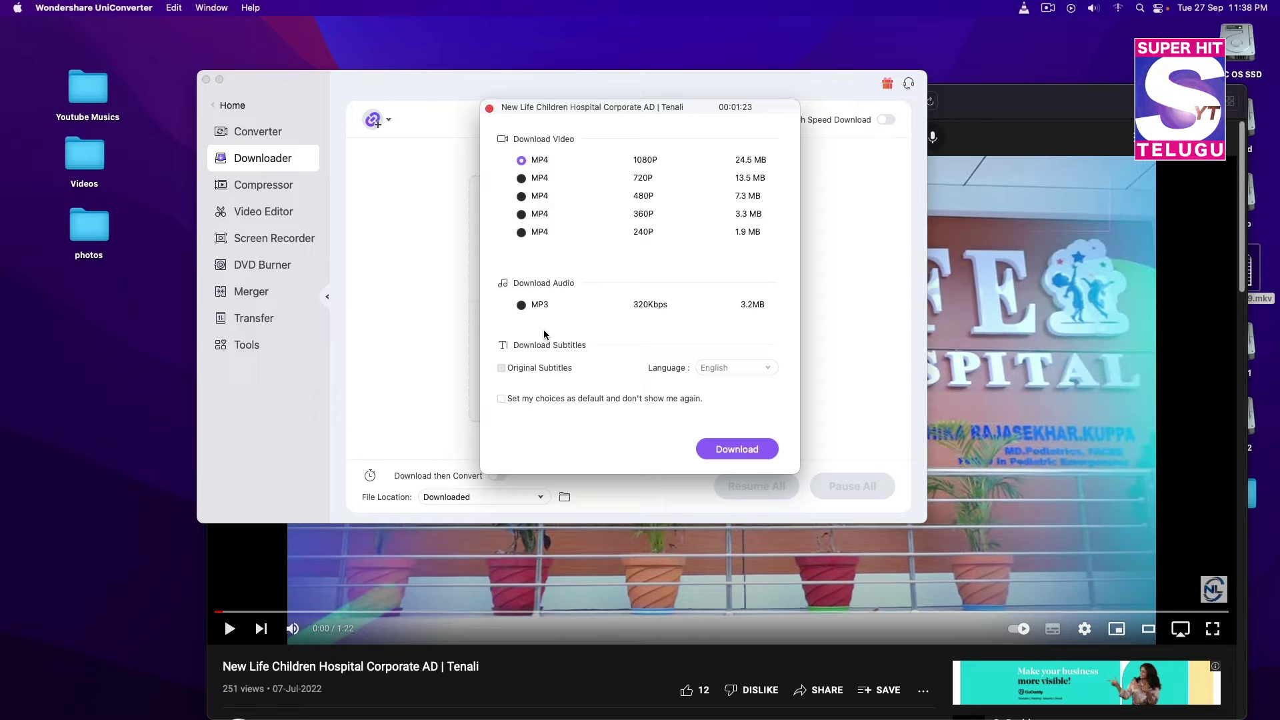
click(521, 305)
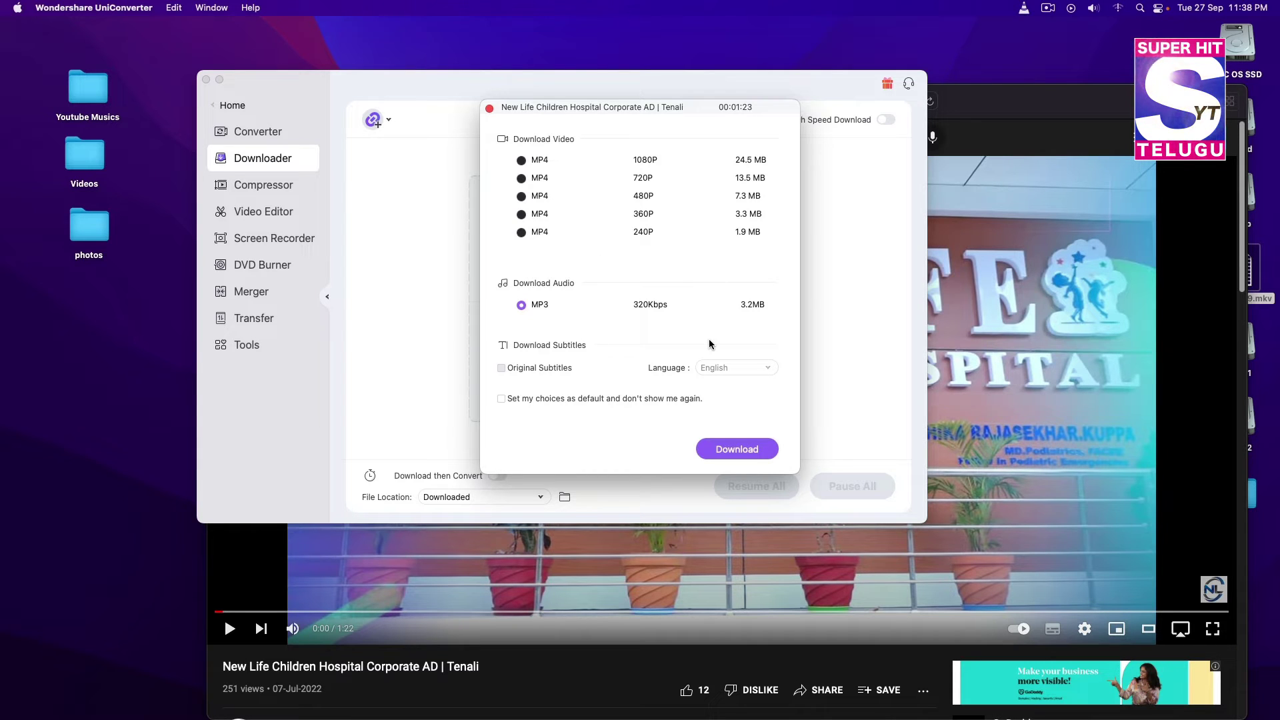
click(490, 107)
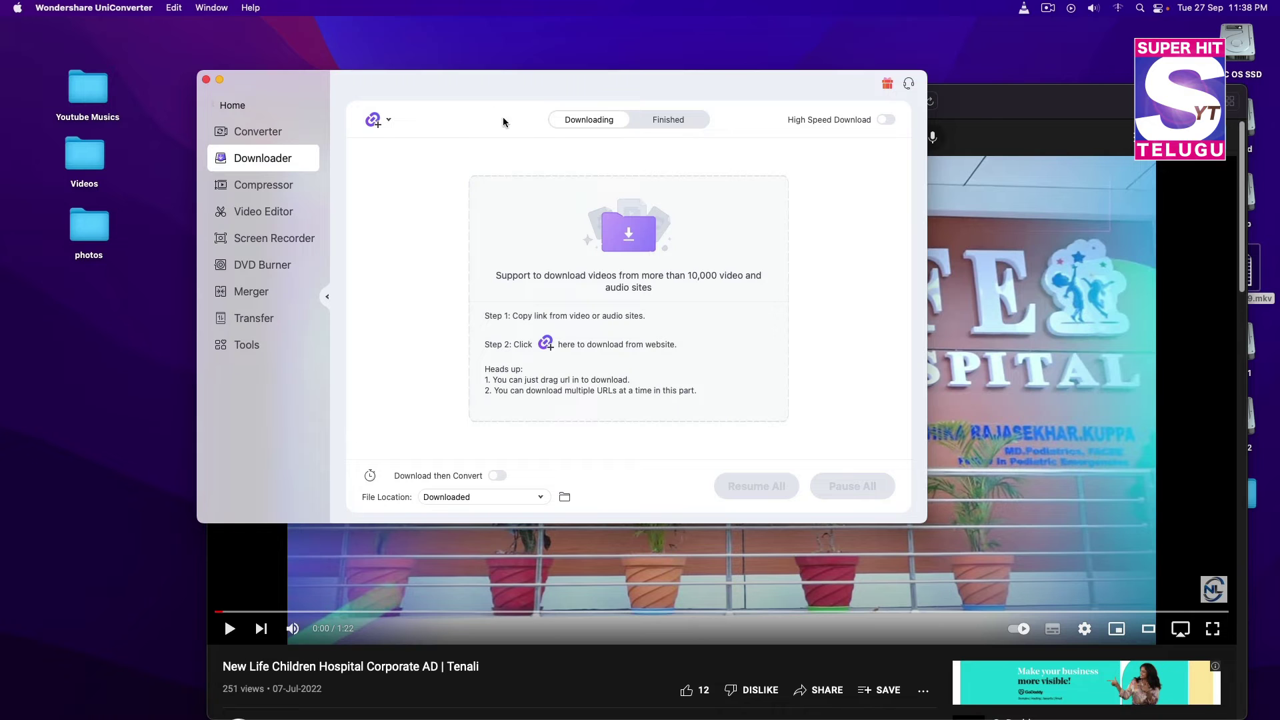
Open the Compressor from the home page and hide the Safari window behind it
click(270, 133)
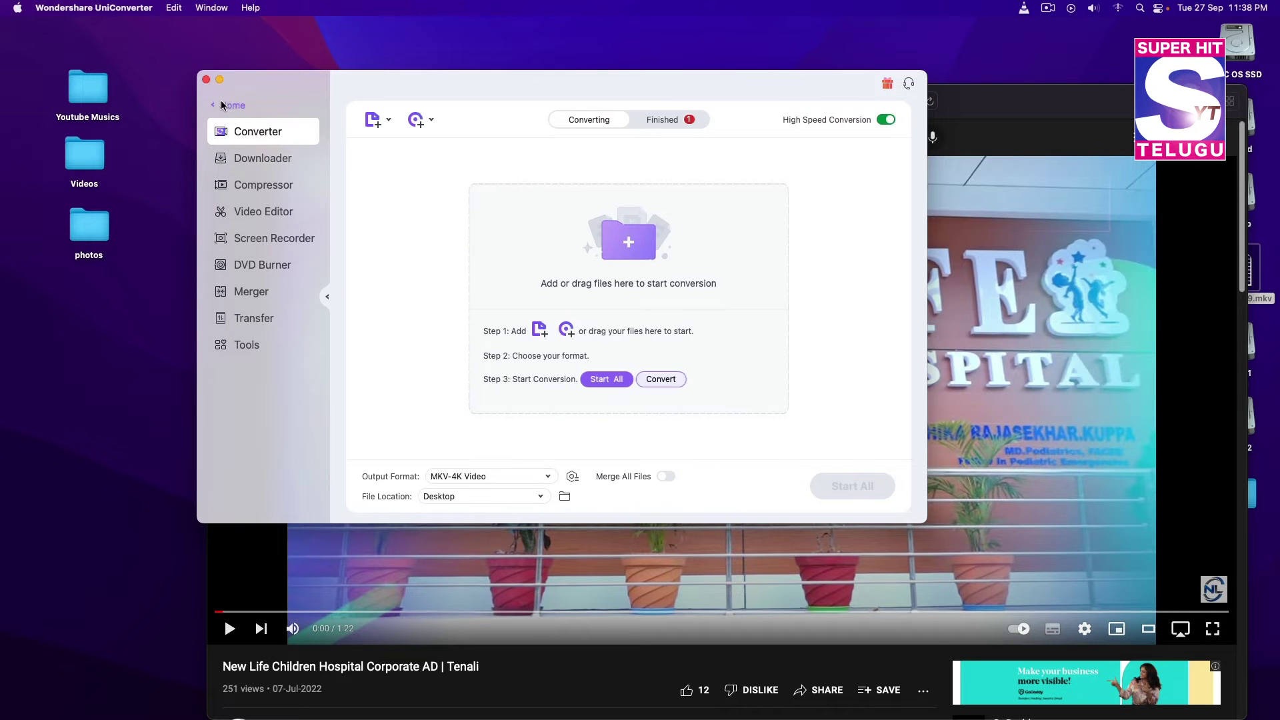
click(232, 106)
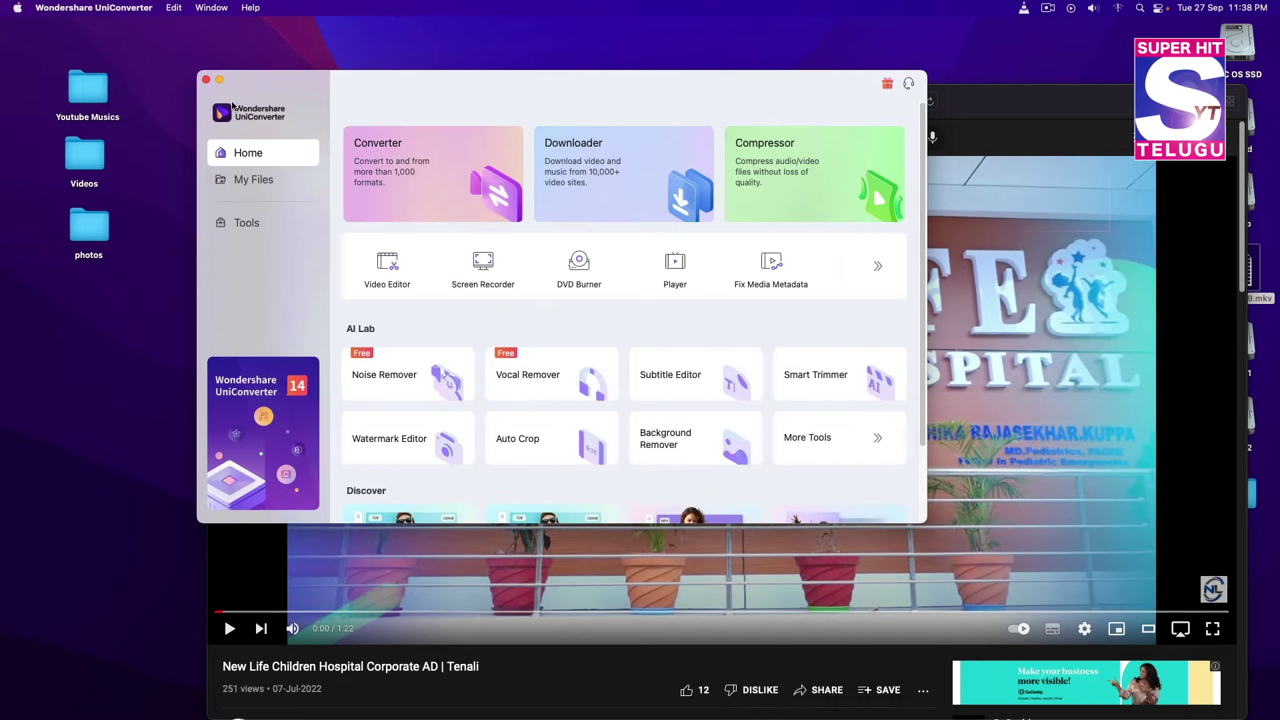
click(827, 168)
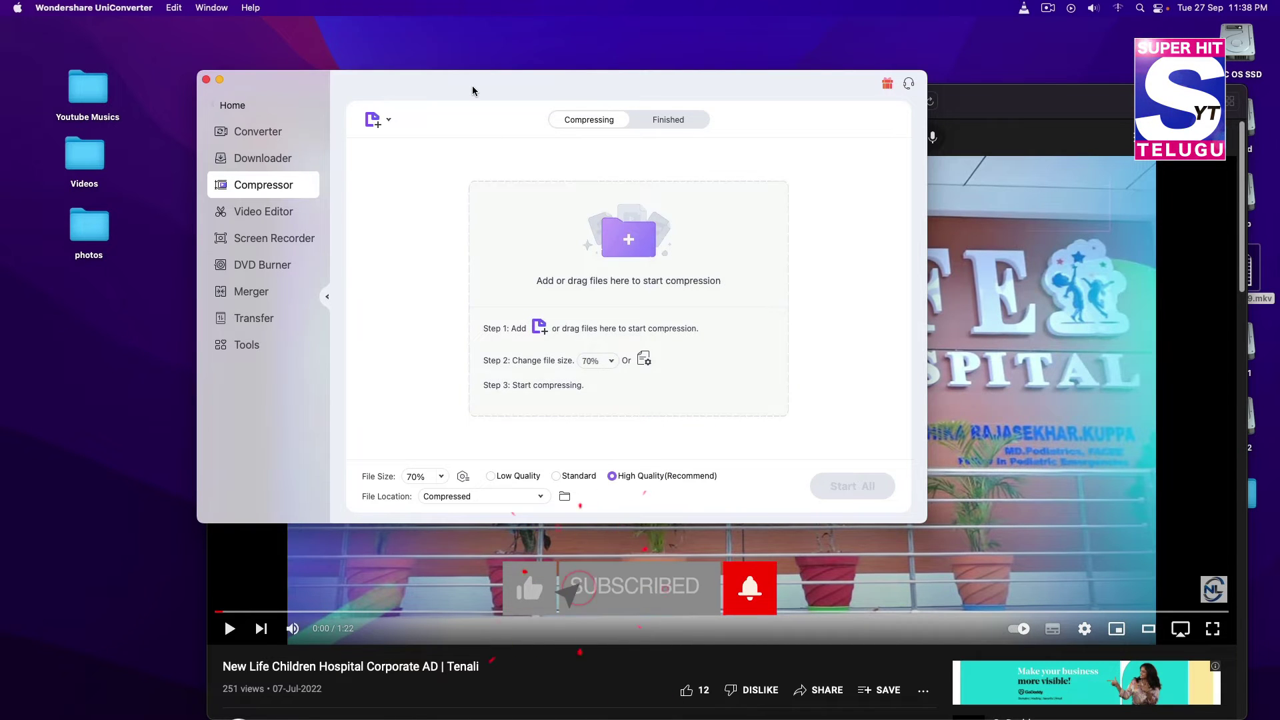
drag(472, 85, 438, 38)
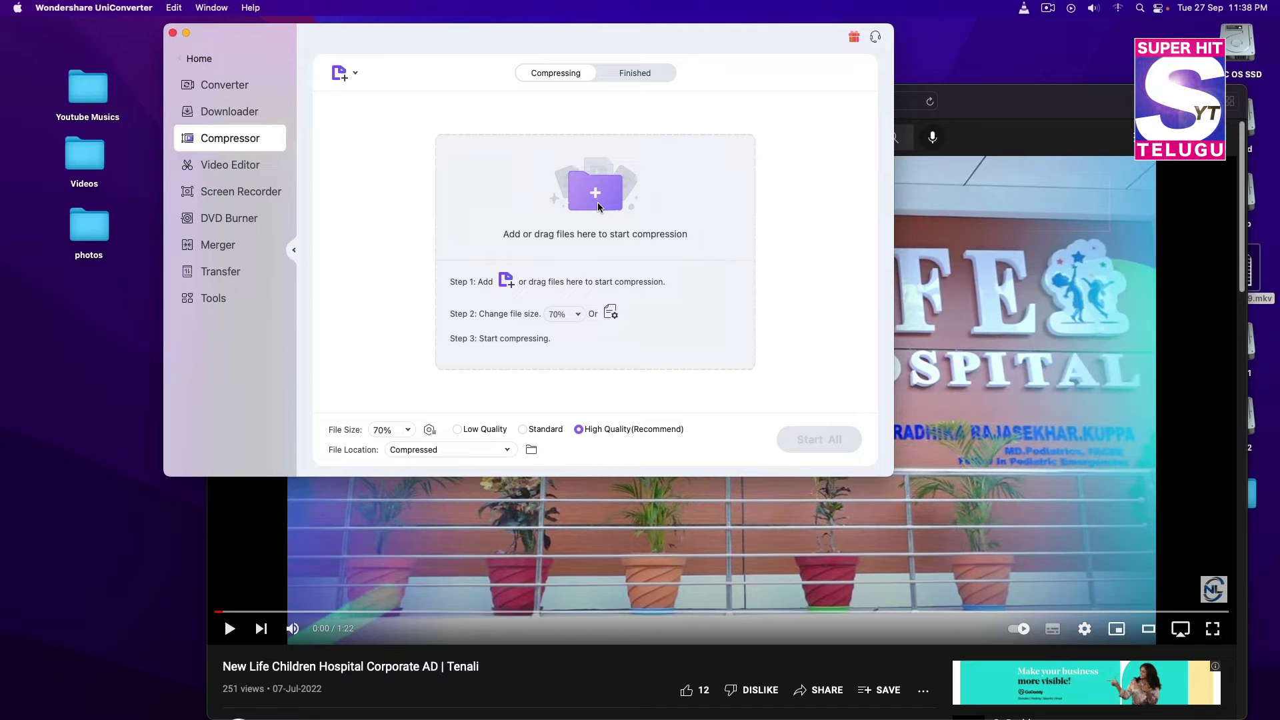
click(1007, 108)
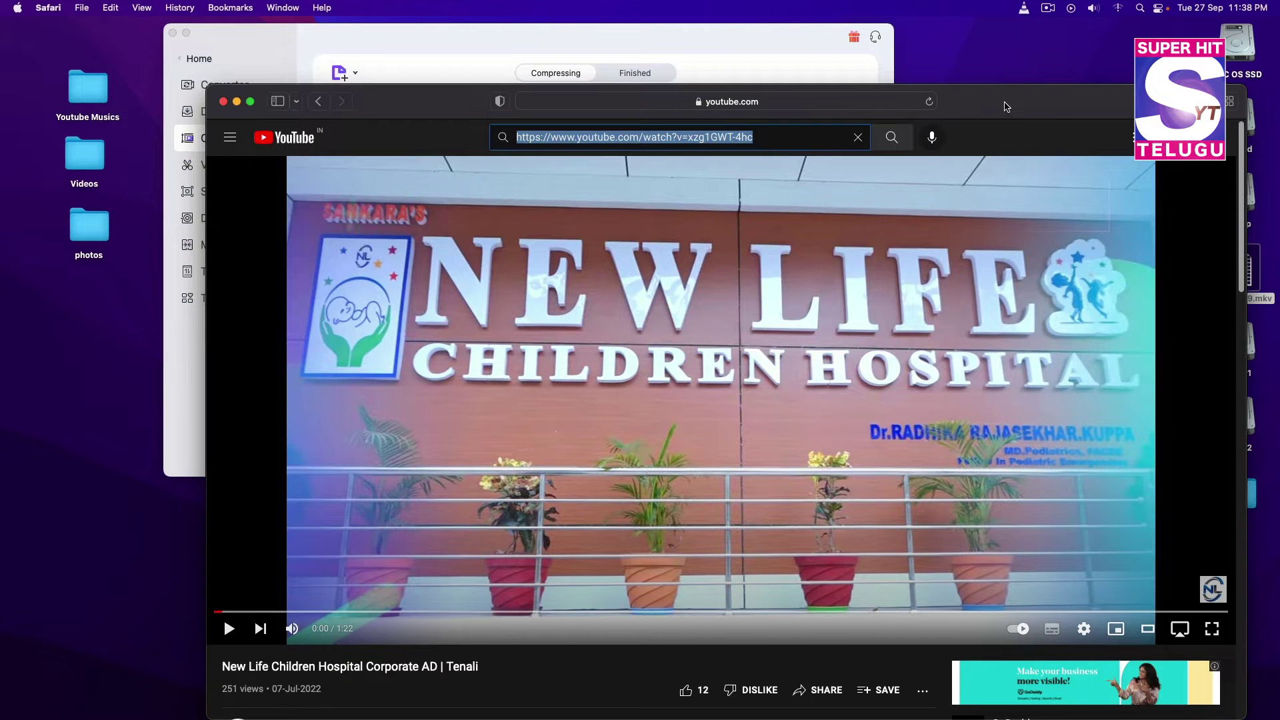
key(super+h)
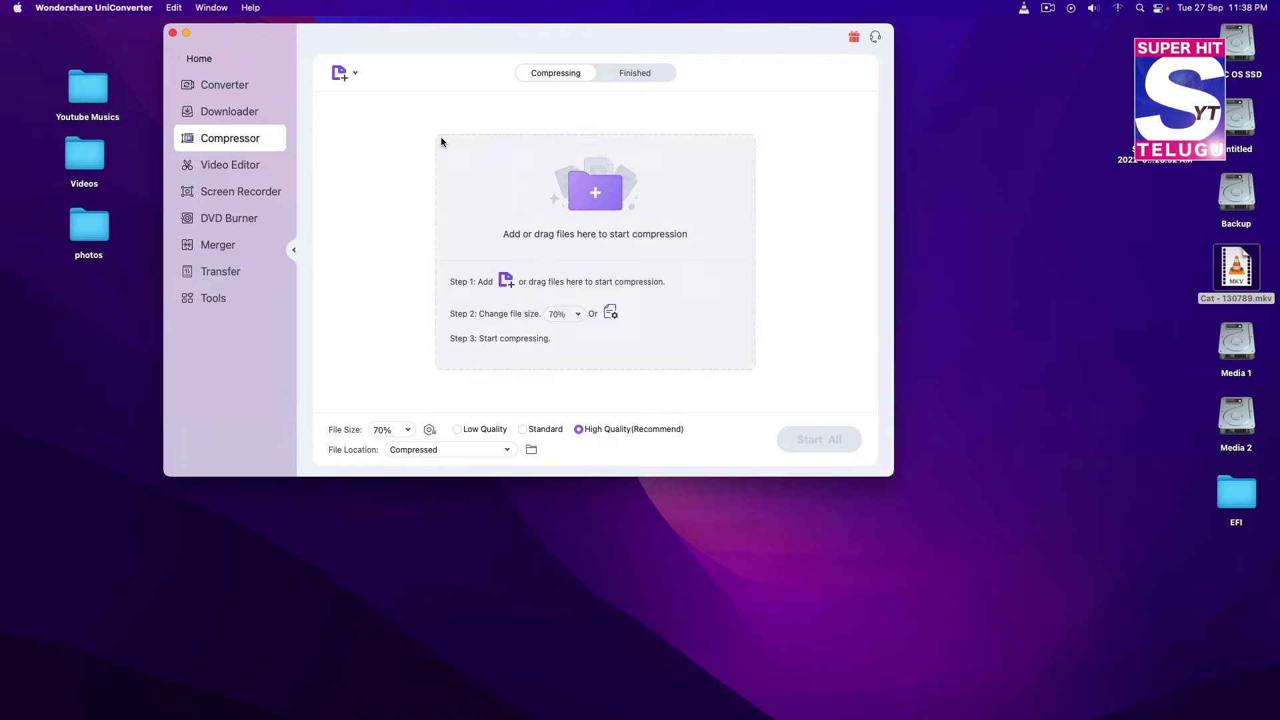
View the Video Editor, Screen Recorder and DVD Burner pages to examine the tools each one offers
click(253, 167)
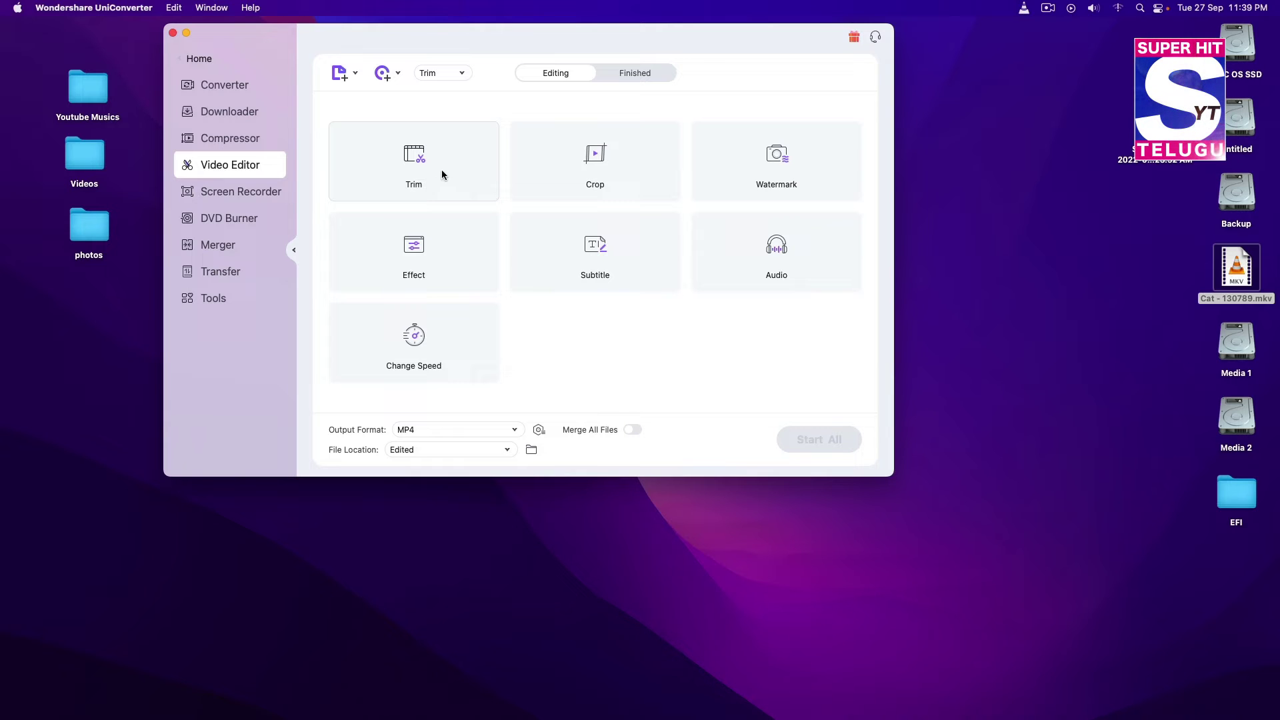
click(256, 192)
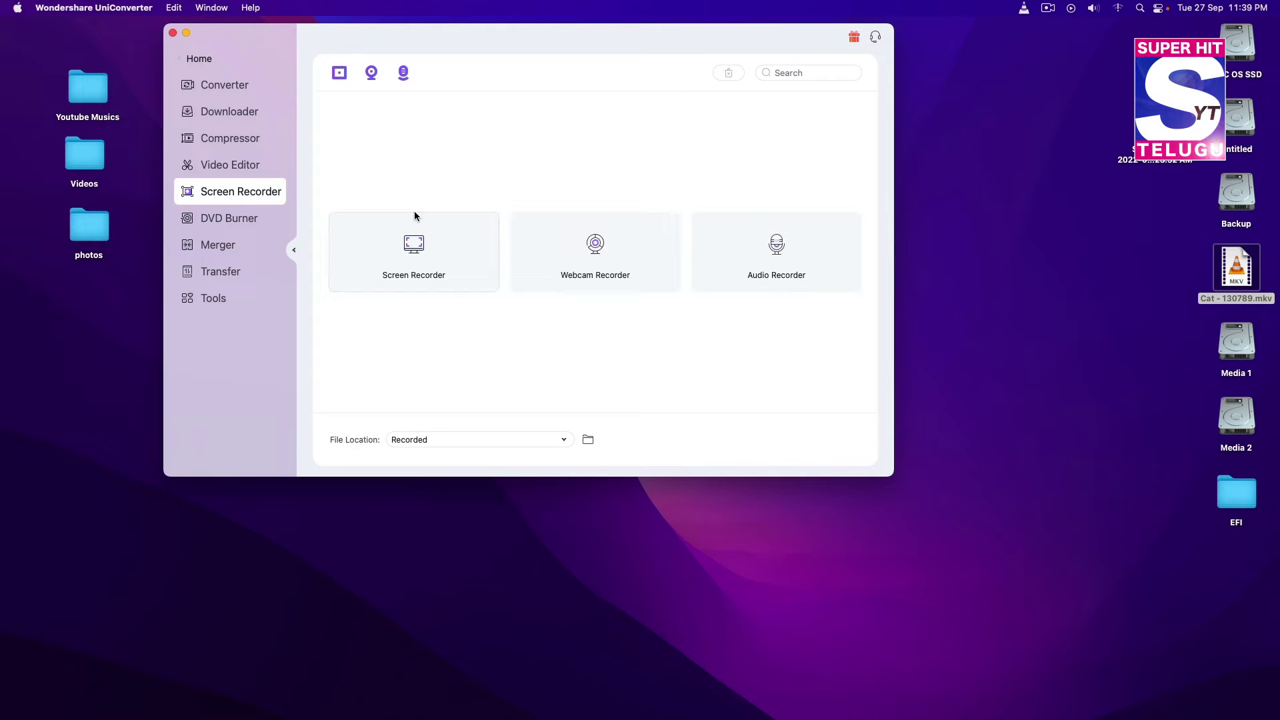
click(247, 222)
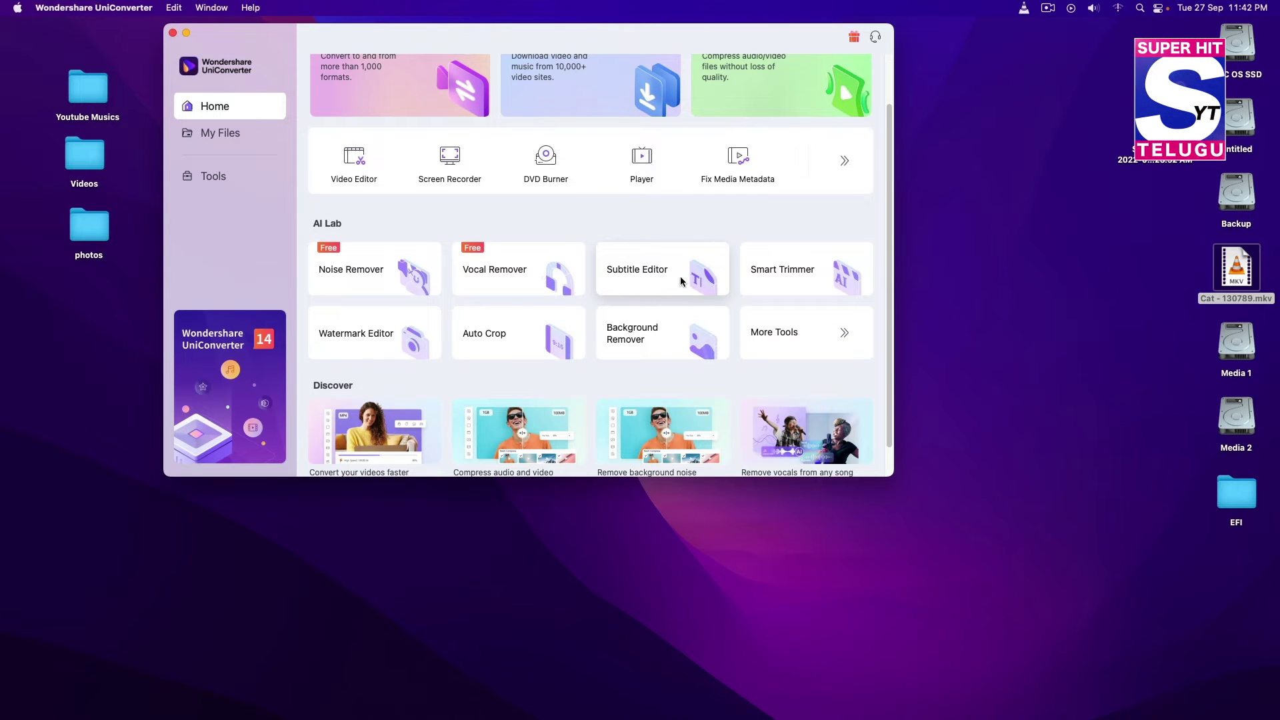
Open the Subtitle Editor and load Freeway - 80228.mp4 from the Videos folder
click(662, 281)
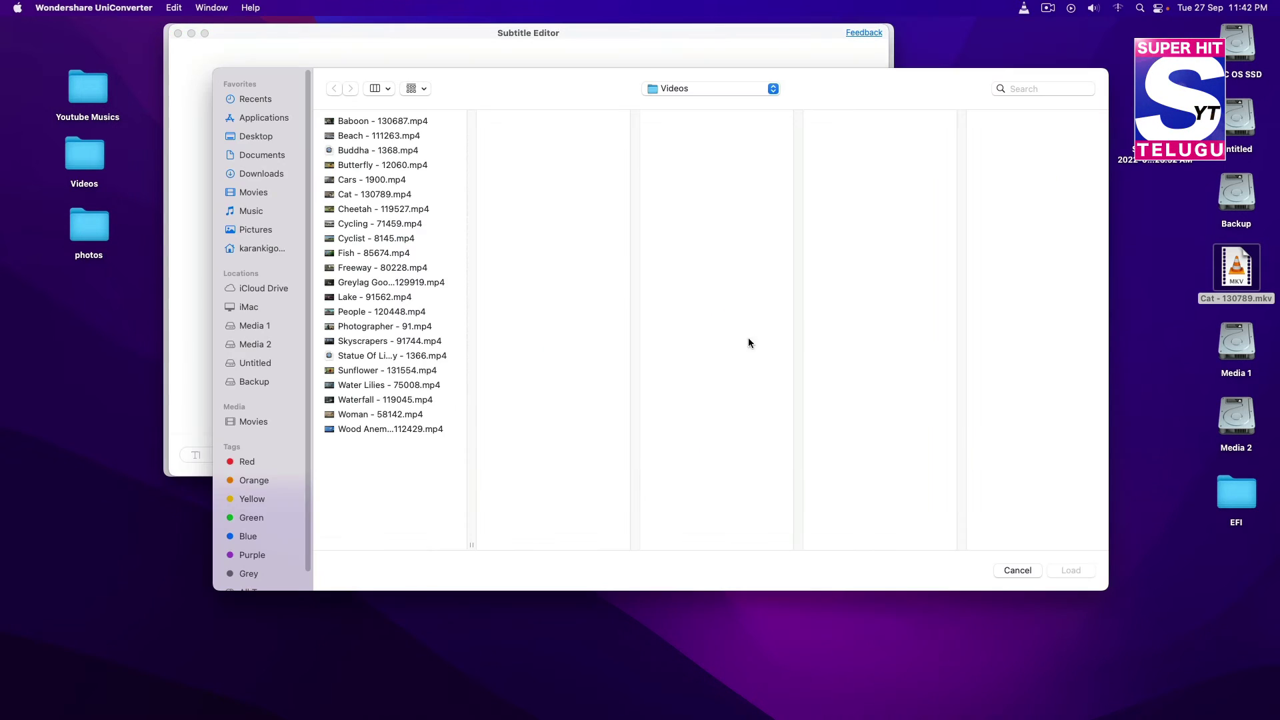
click(394, 269)
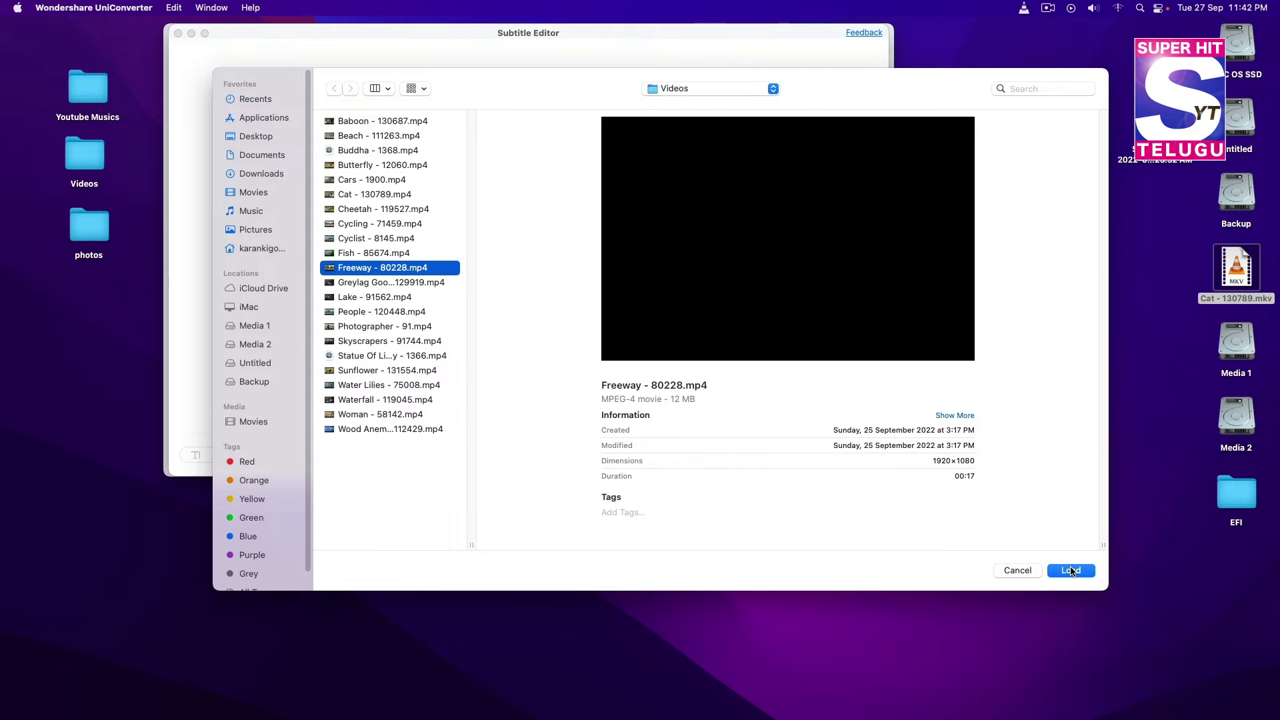
click(1071, 572)
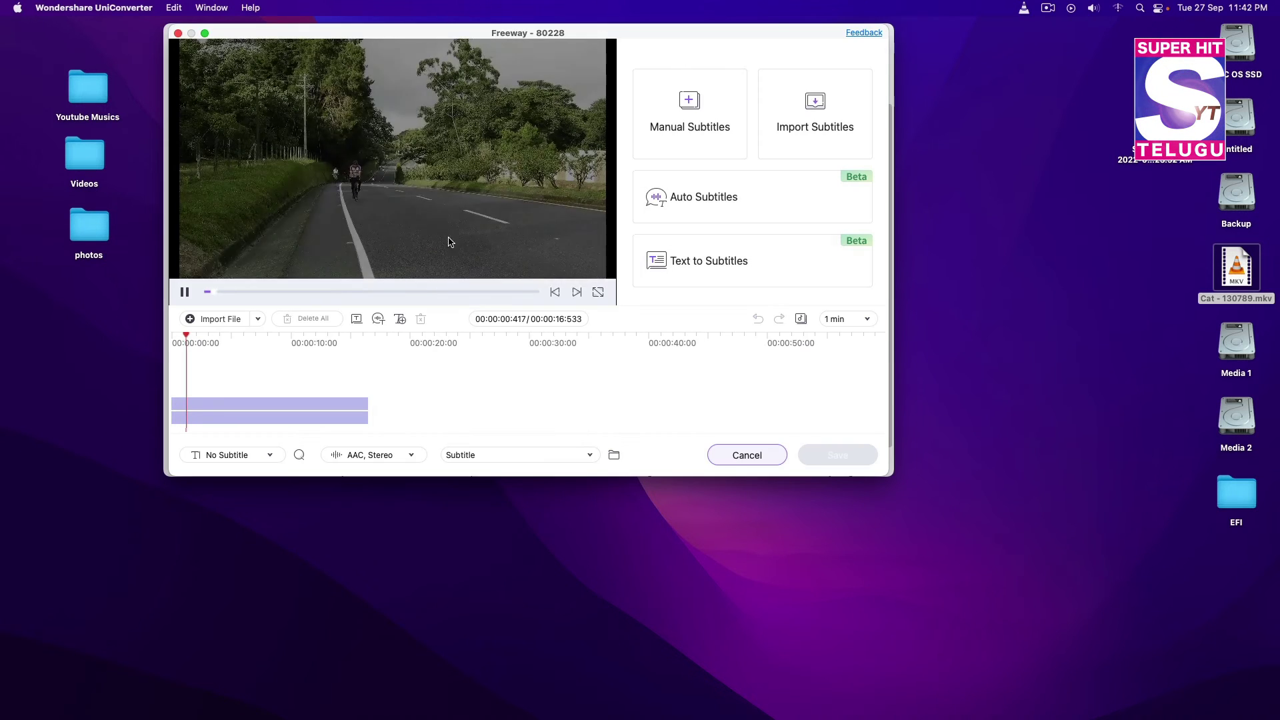
Create a subtitle for the Freeway video with Text to Subtitles, using the text "fkgdo[igodgd"
click(738, 261)
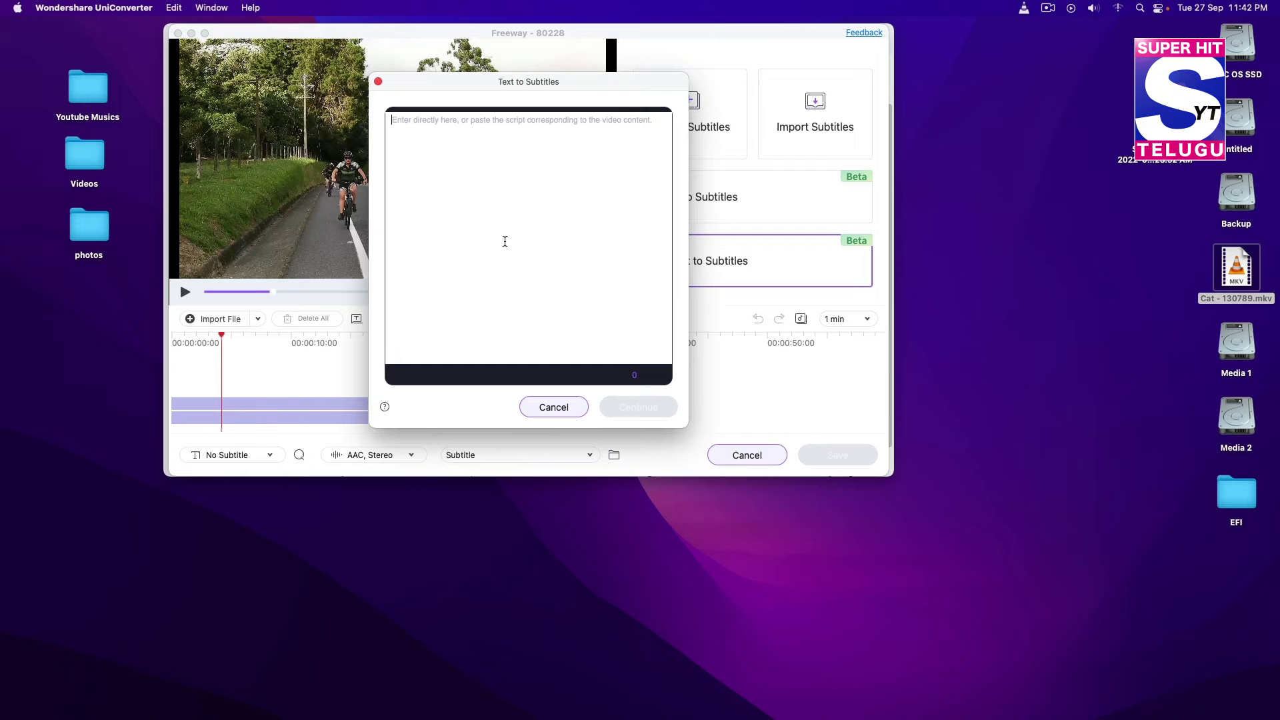
text(fkgdoligodgd)
click(631, 408)
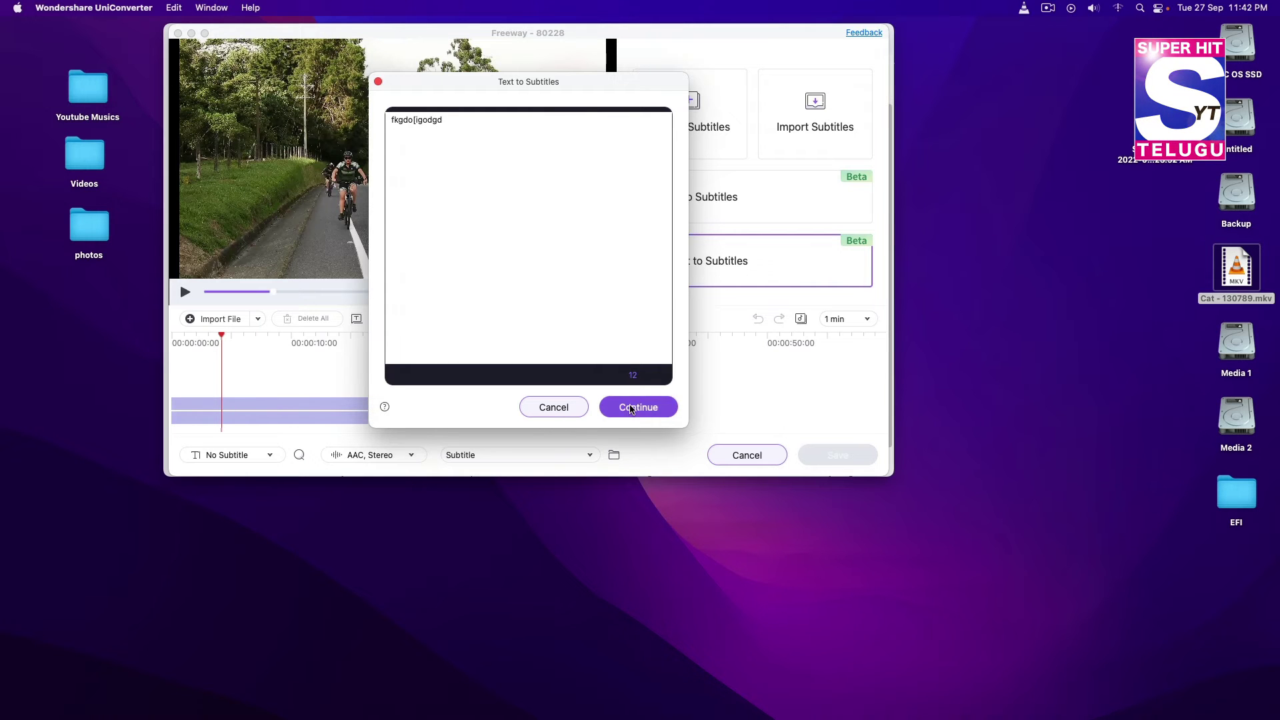
Play the Freeway video and extend the subtitle on the timeline to end at 00:00:03:560
click(185, 292)
drag(243, 335, 240, 374)
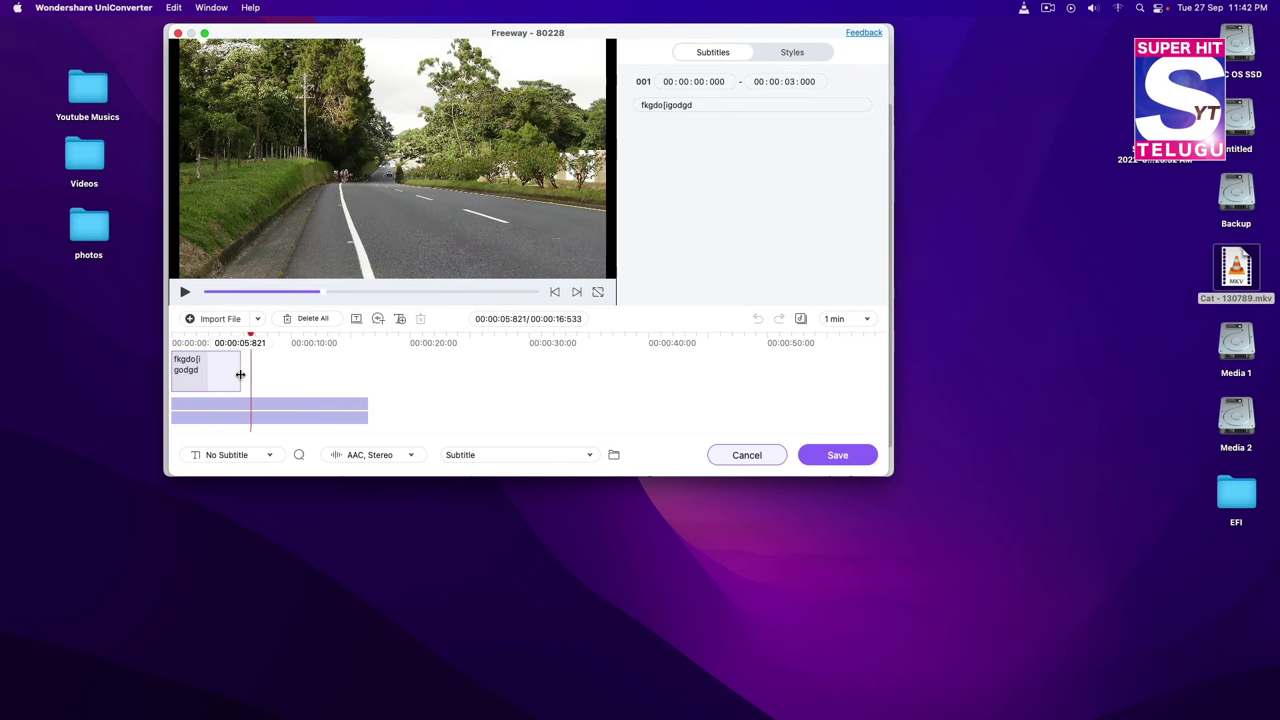
drag(251, 335, 214, 371)
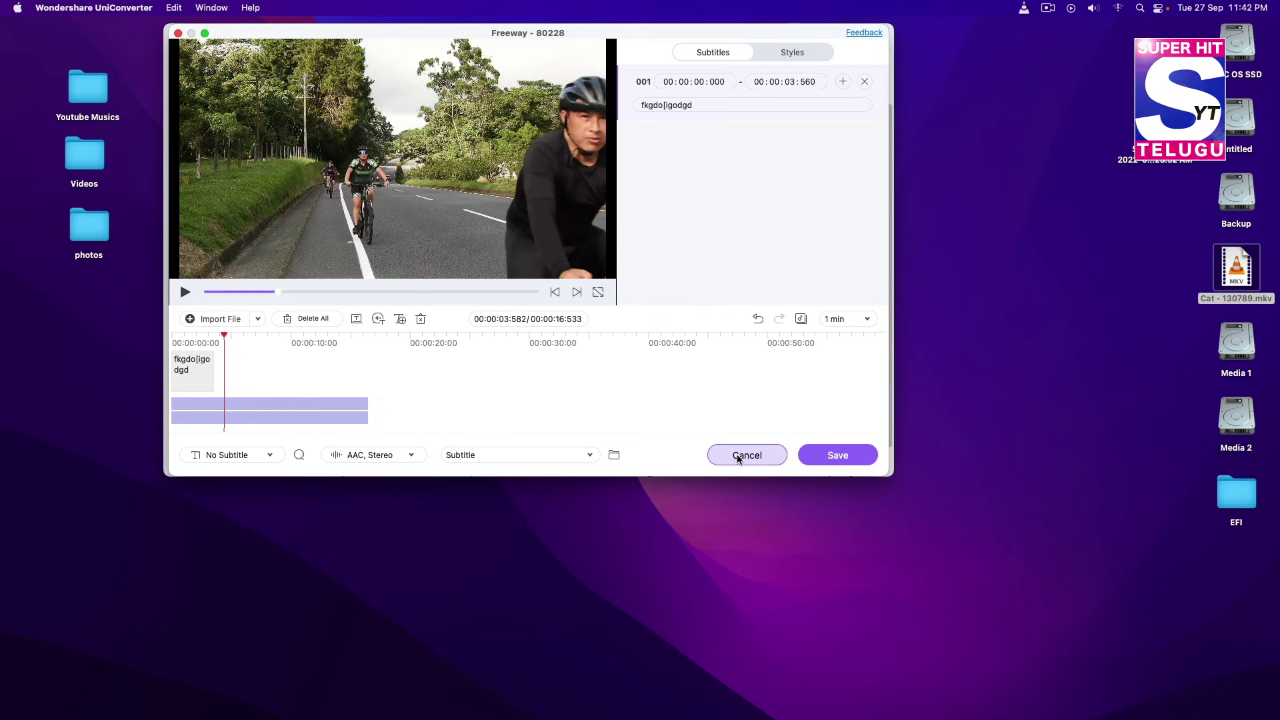
Check the file types for saving the subtitled video, and leave the Subtitle Editor without saving the changes
click(838, 456)
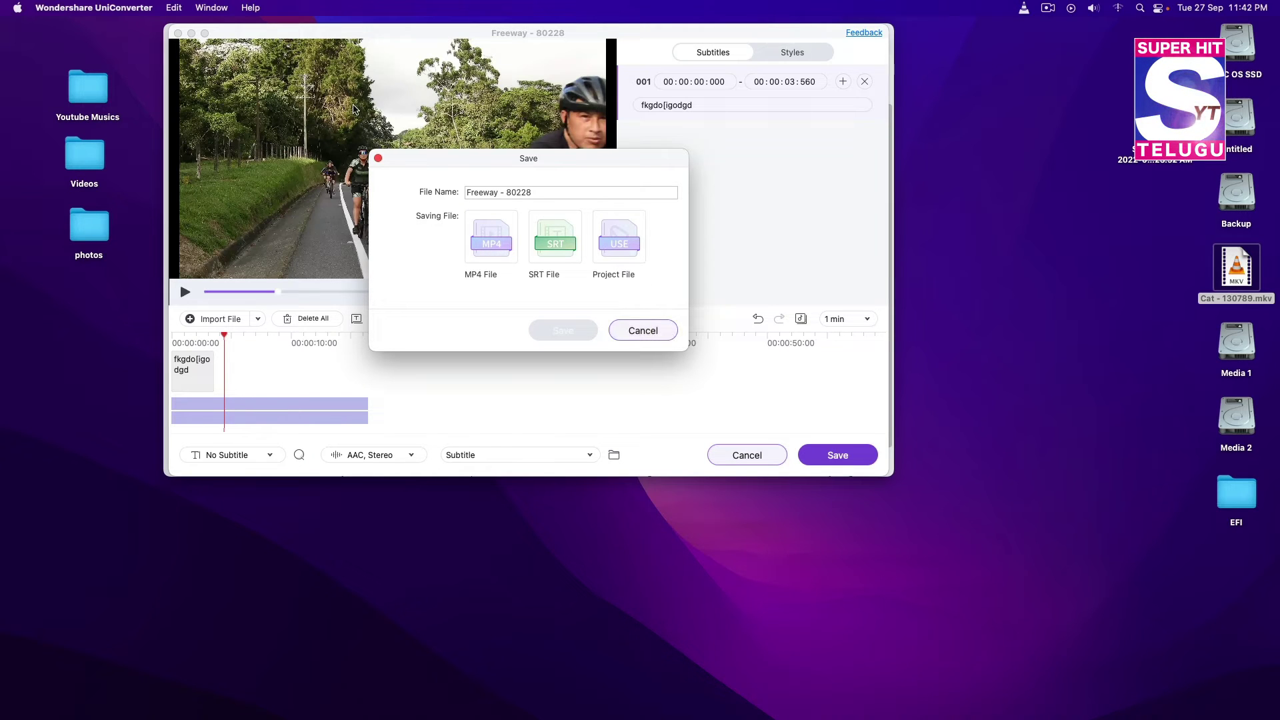
click(378, 159)
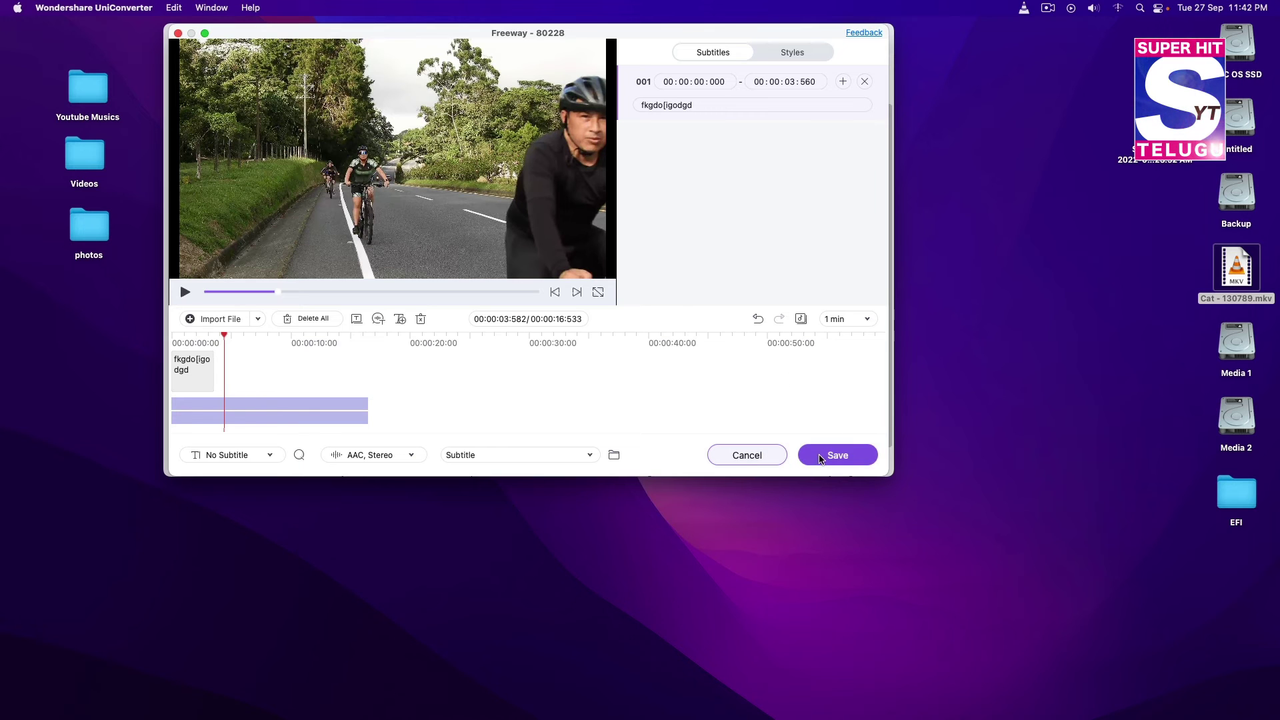
click(772, 458)
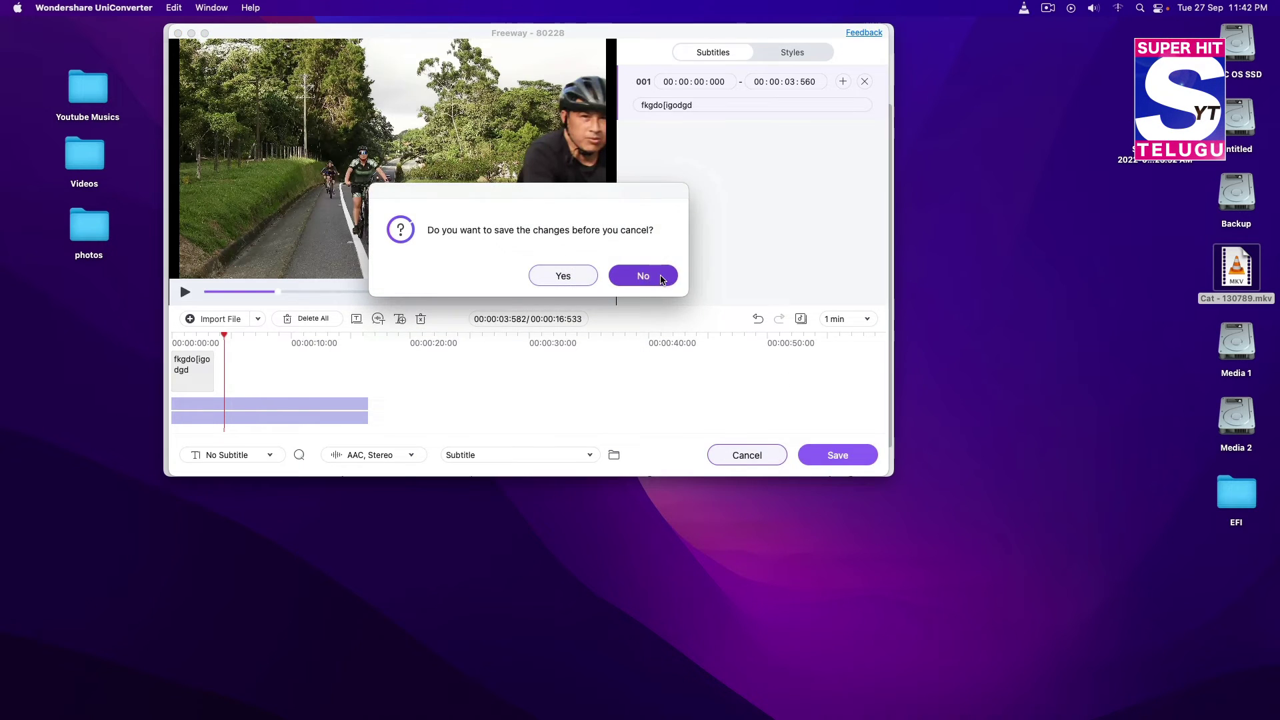
click(659, 275)
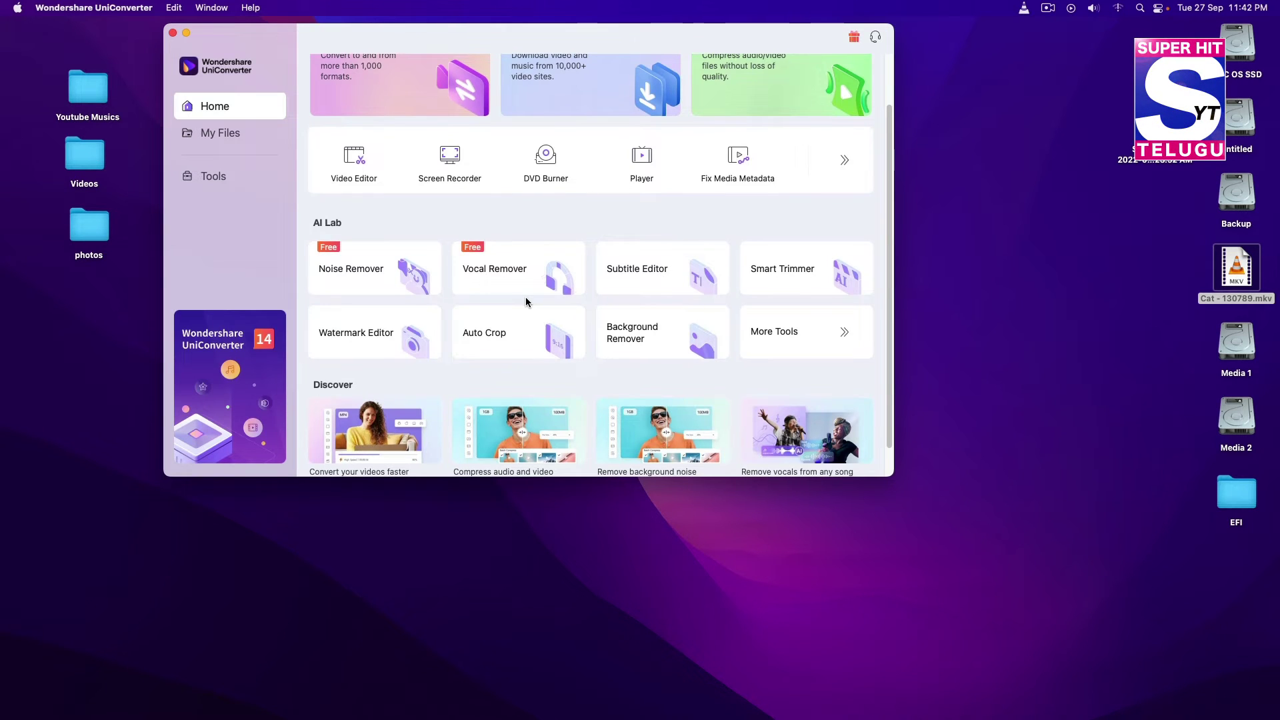
Open the Watermark Editor and load Cheetah - 119527.mp4 from the Videos folder for watermark removal
click(394, 338)
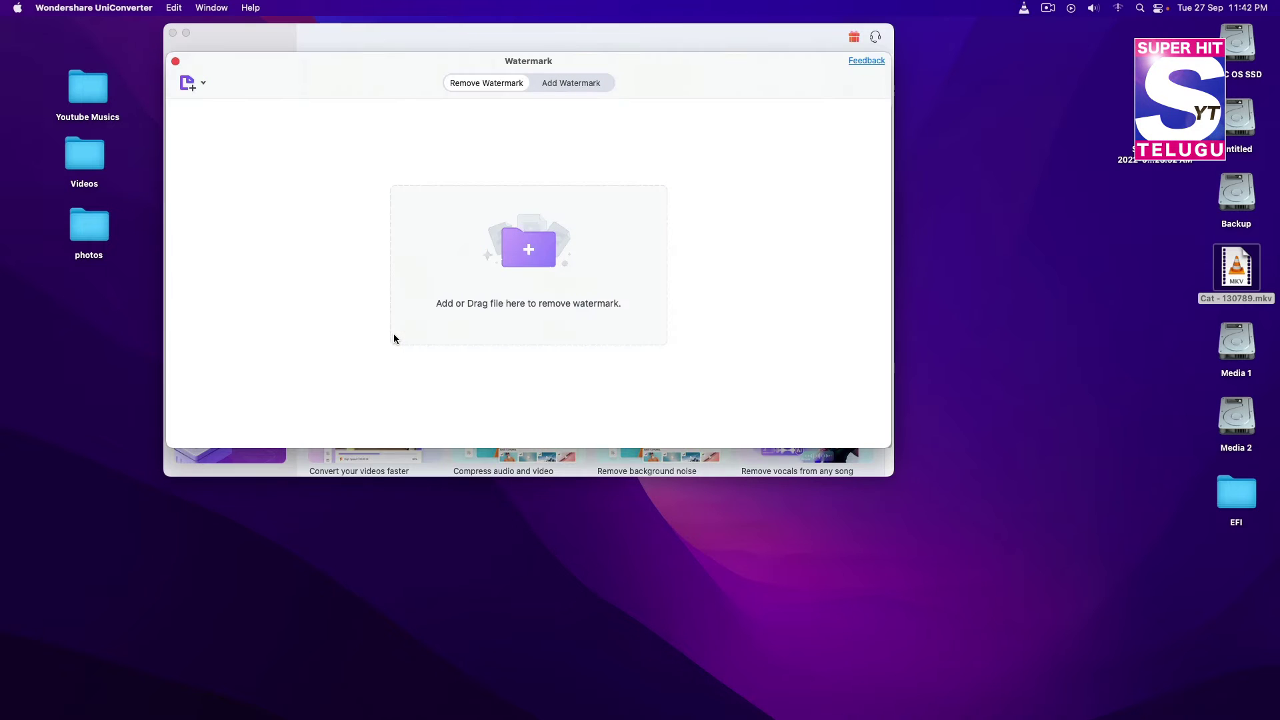
click(540, 255)
click(400, 238)
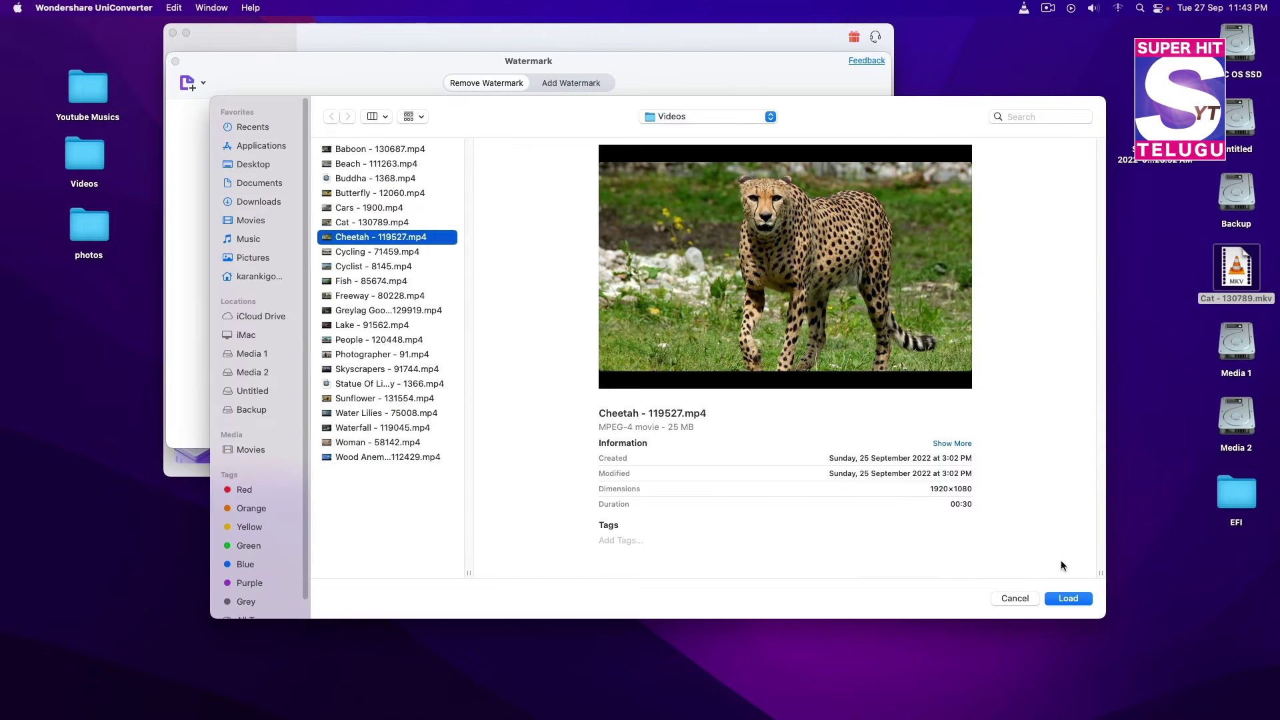
click(1069, 599)
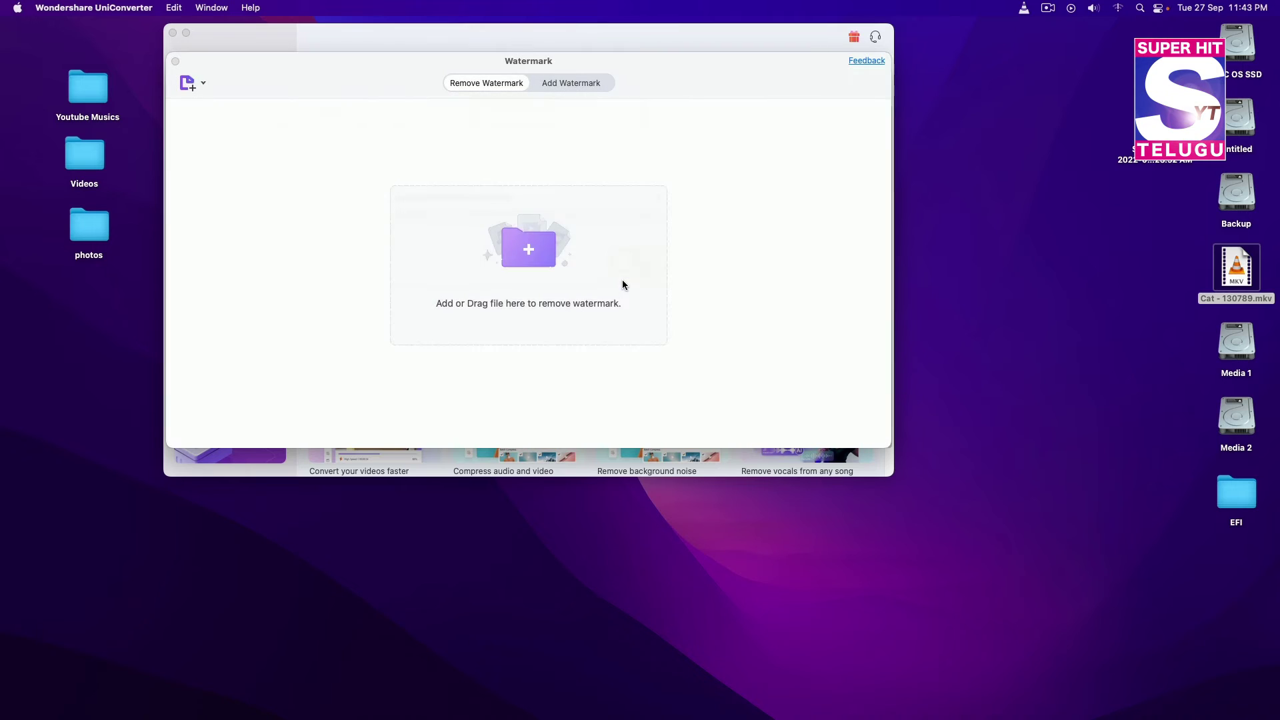
click(505, 211)
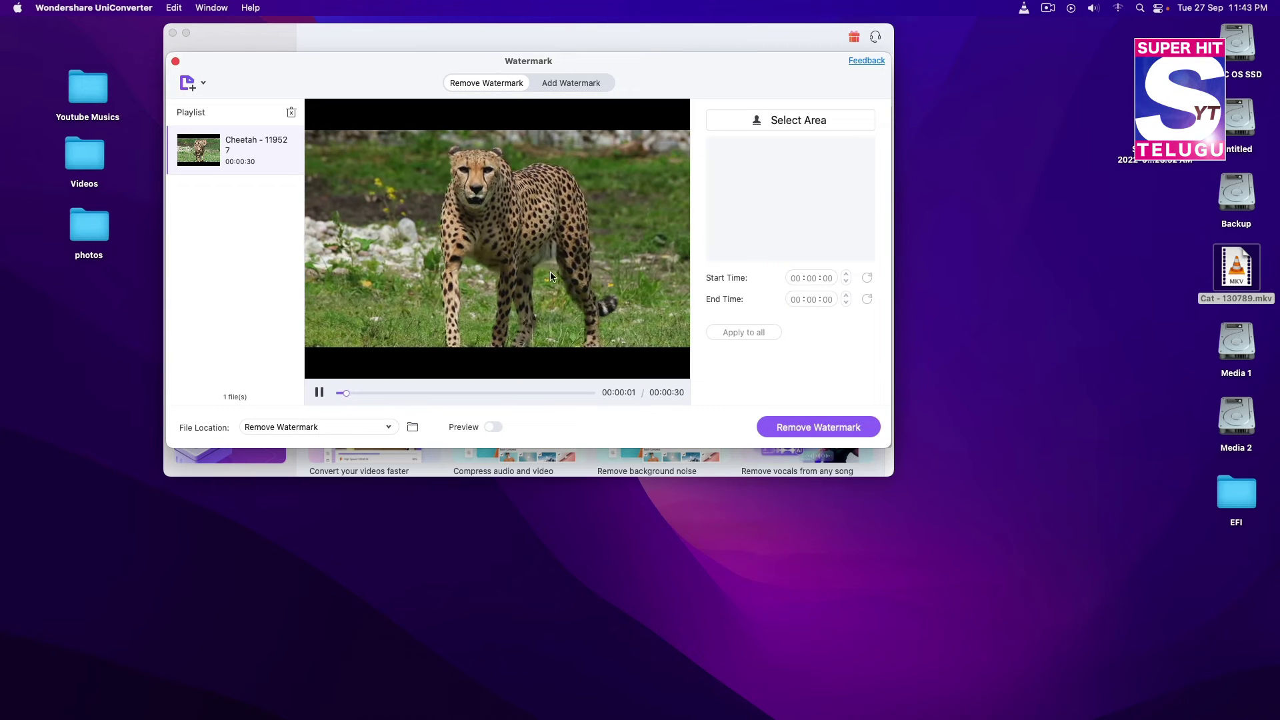
Mark a watermark area in the upper part of the cheetah frame, right of centre, and run the watermark removal
click(798, 120)
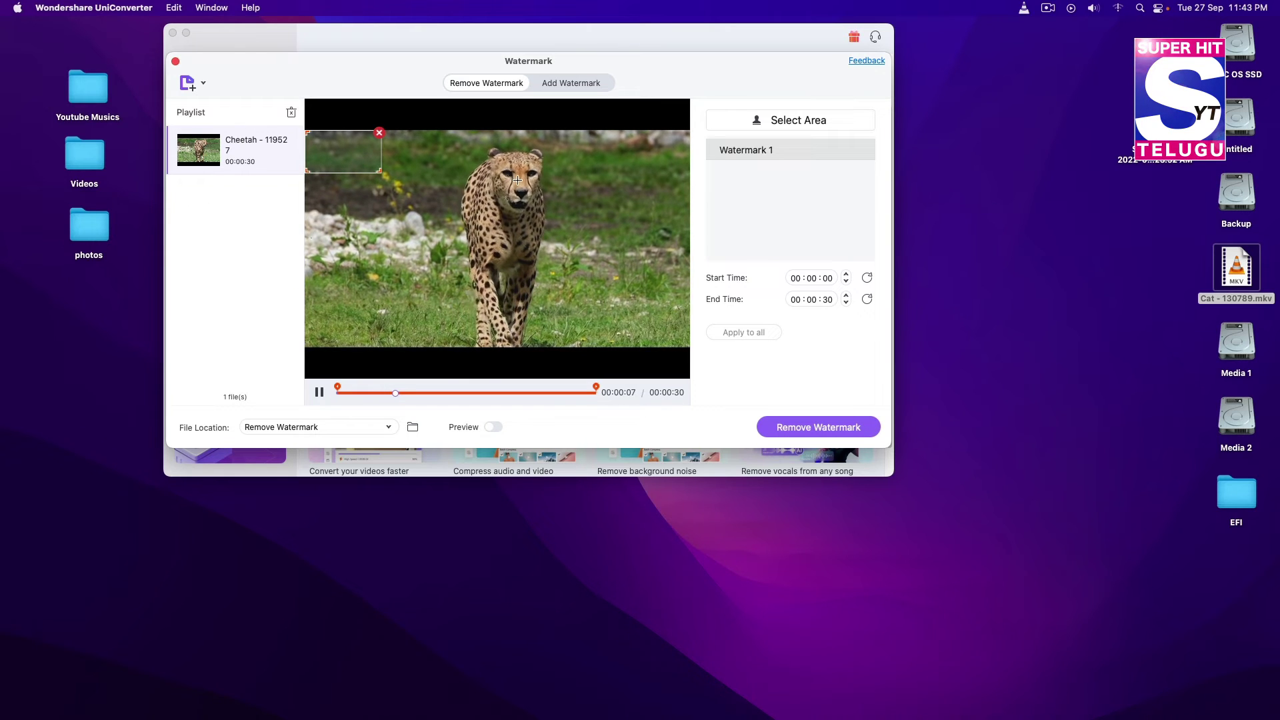
drag(383, 150, 568, 183)
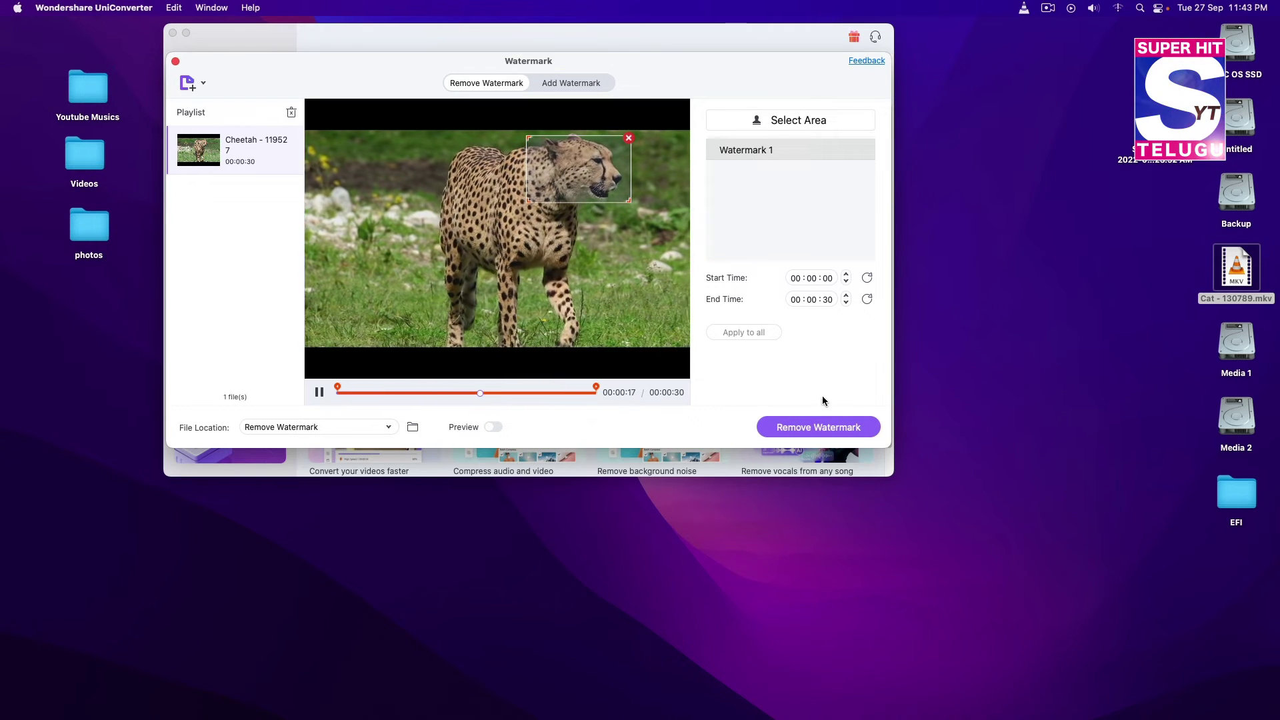
click(839, 434)
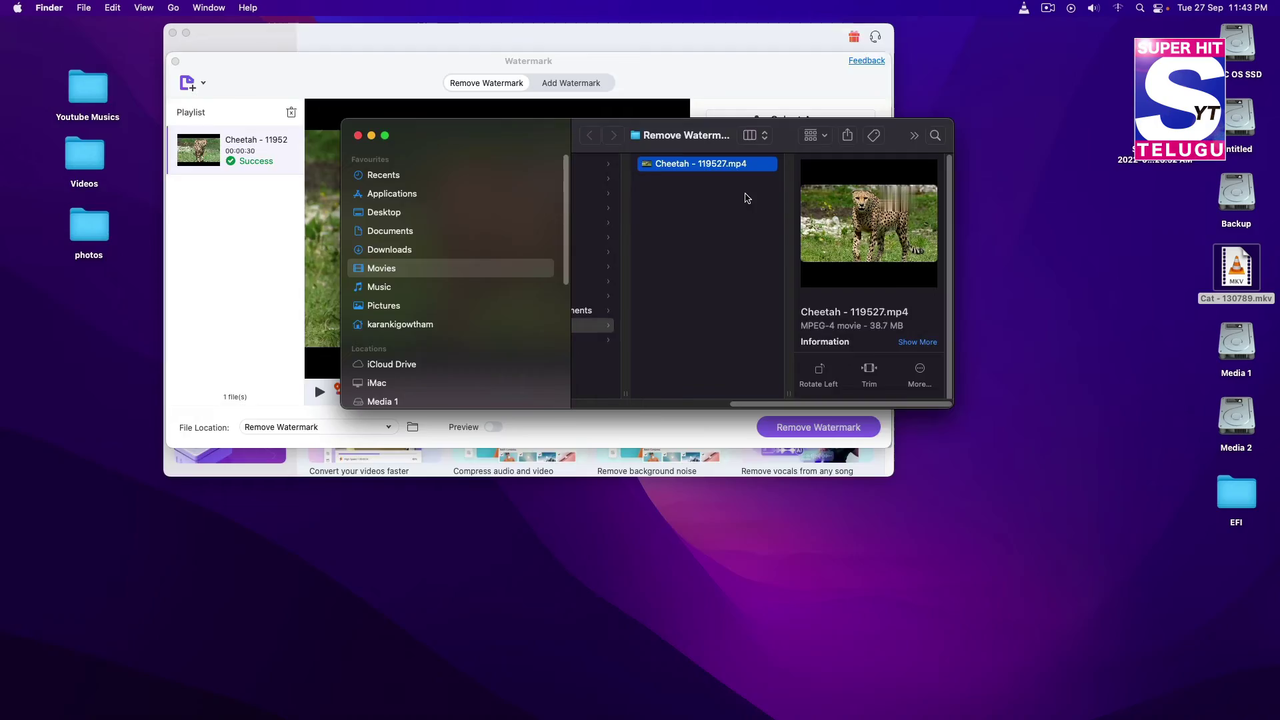
Preview the processed Cheetah - 119527.mp4 in Finder, and return to close the Watermark window
key(space)
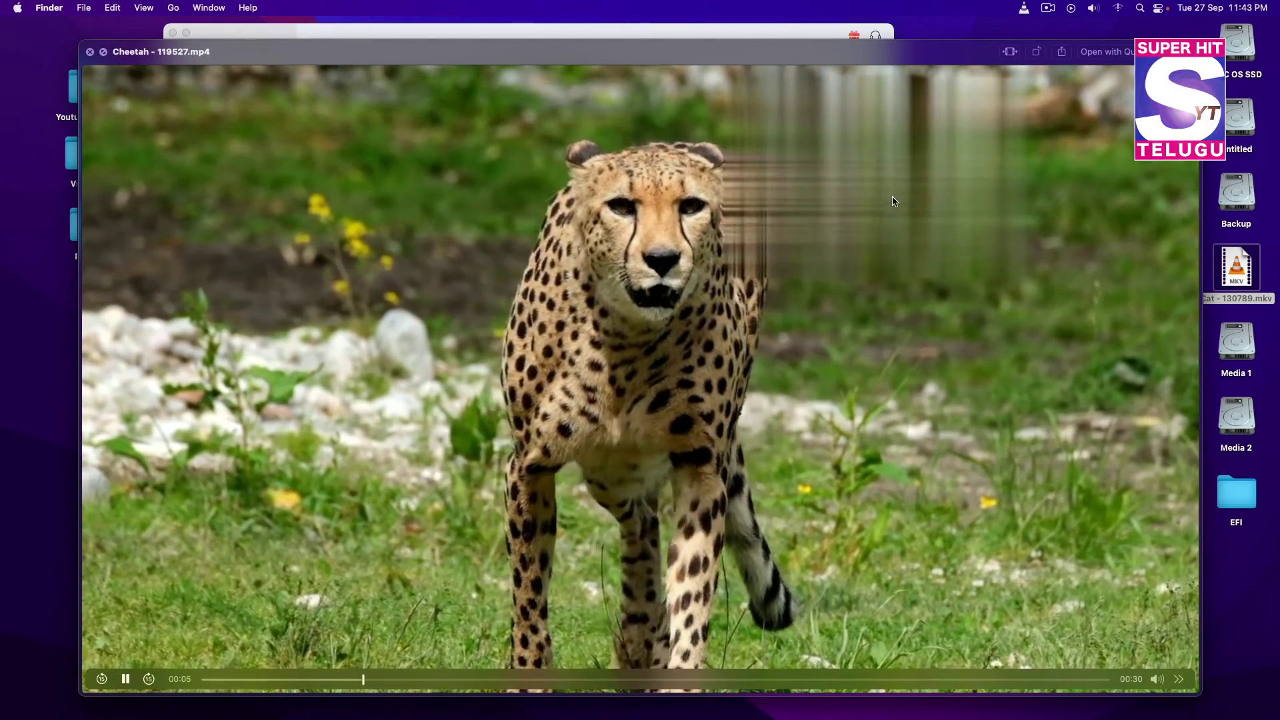
key(space)
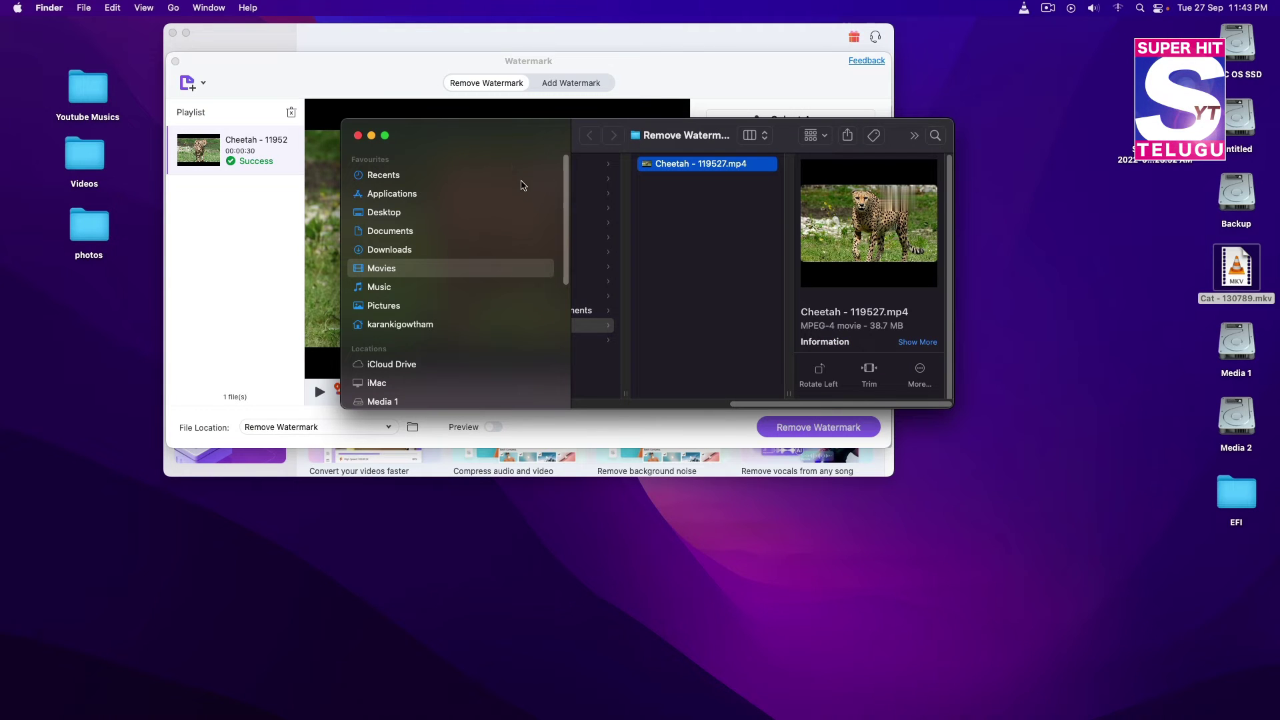
click(734, 60)
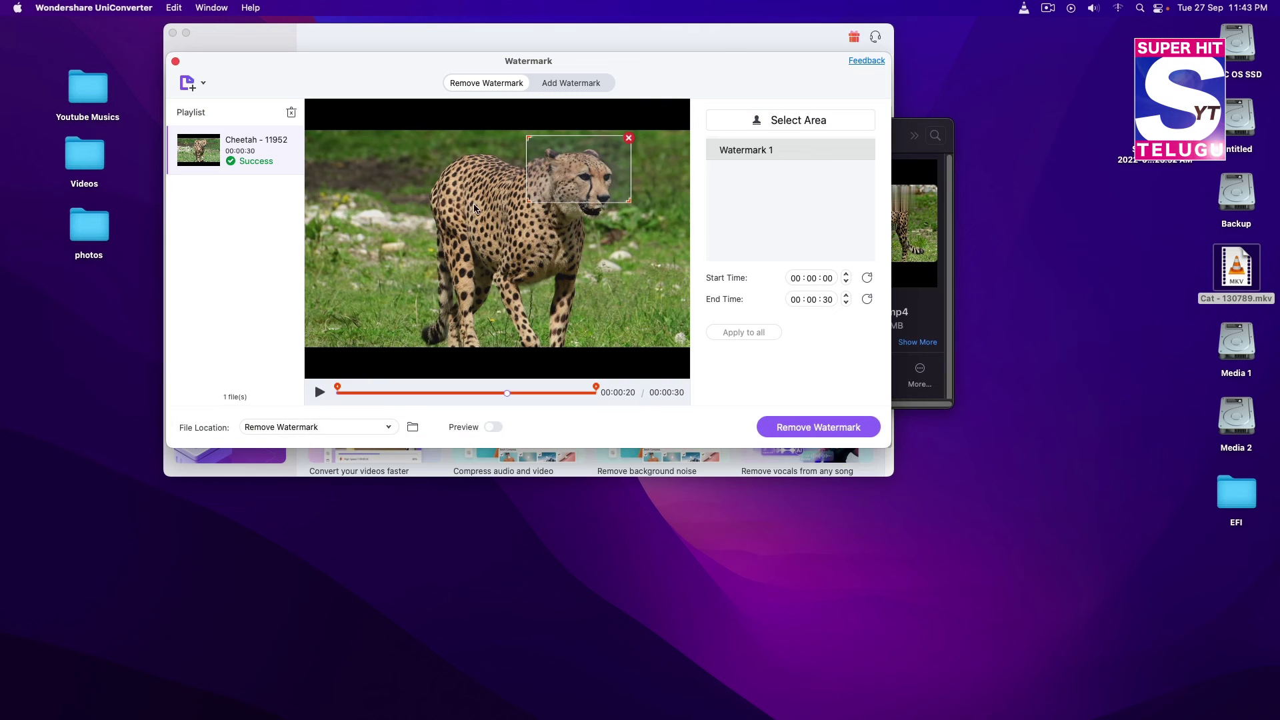
click(176, 62)
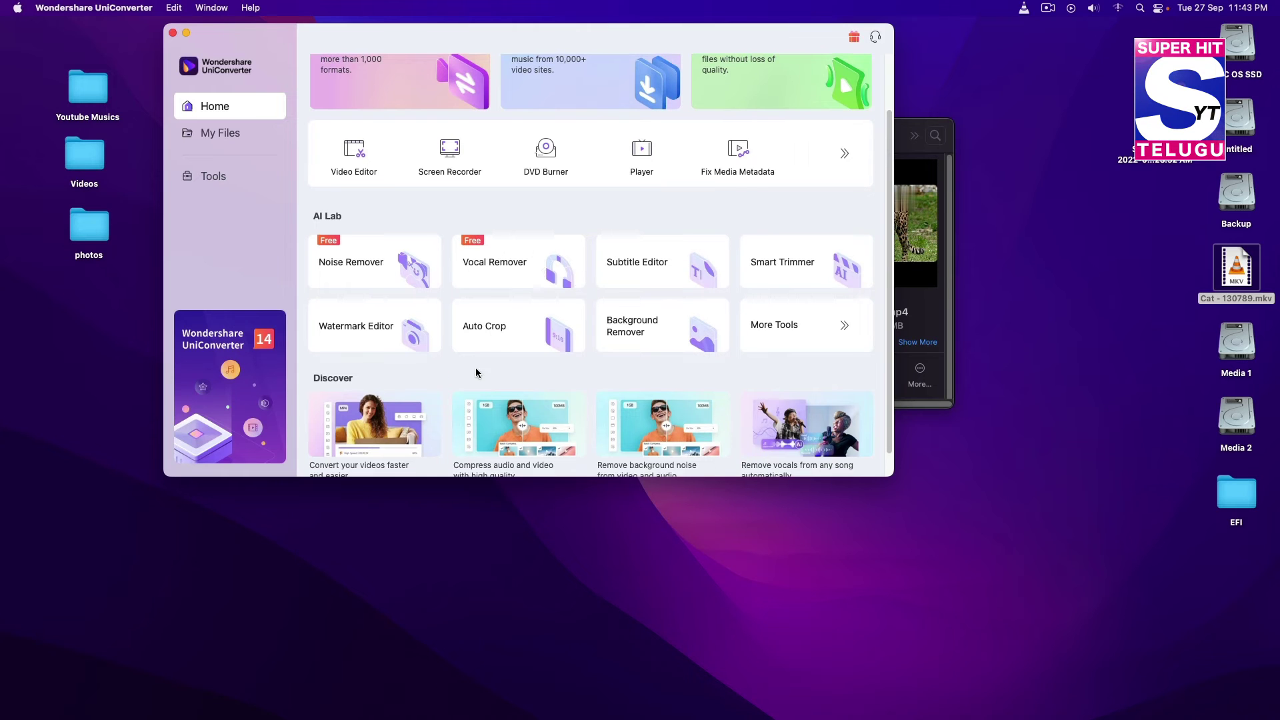
Open Auto Crop and import Cat - 130789.mp4 from the Videos folder on the desktop
click(520, 334)
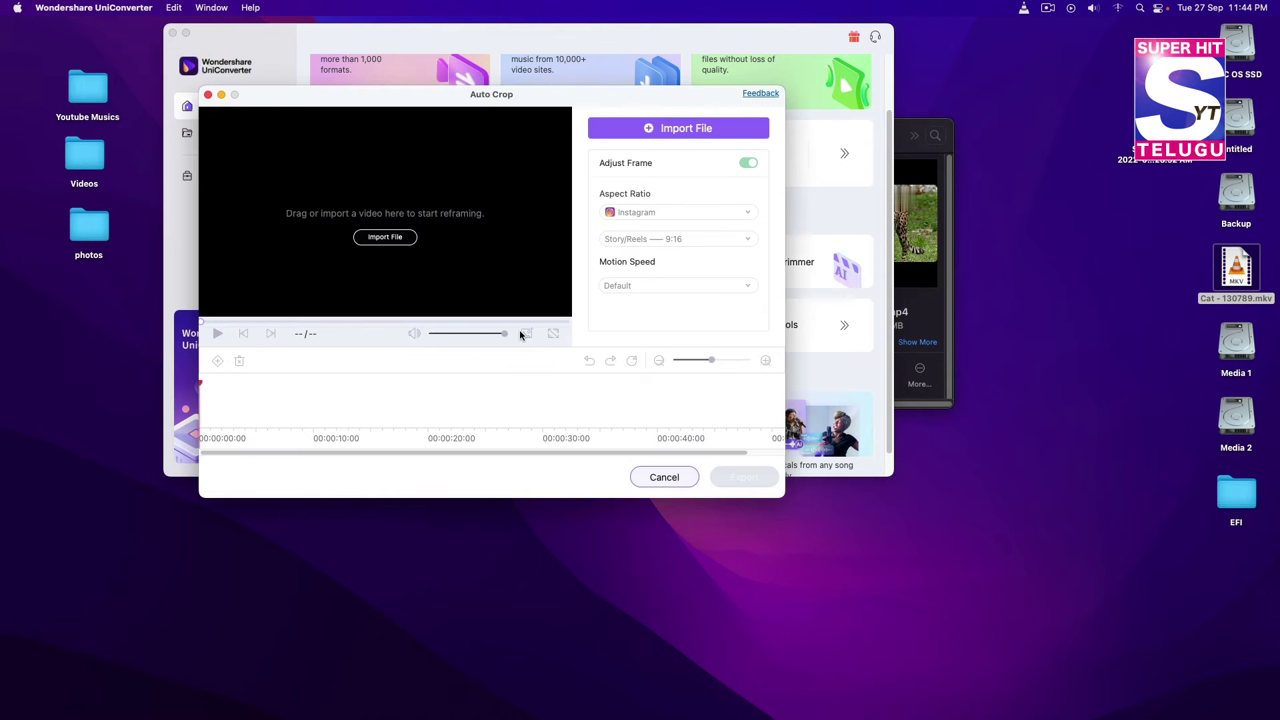
click(400, 241)
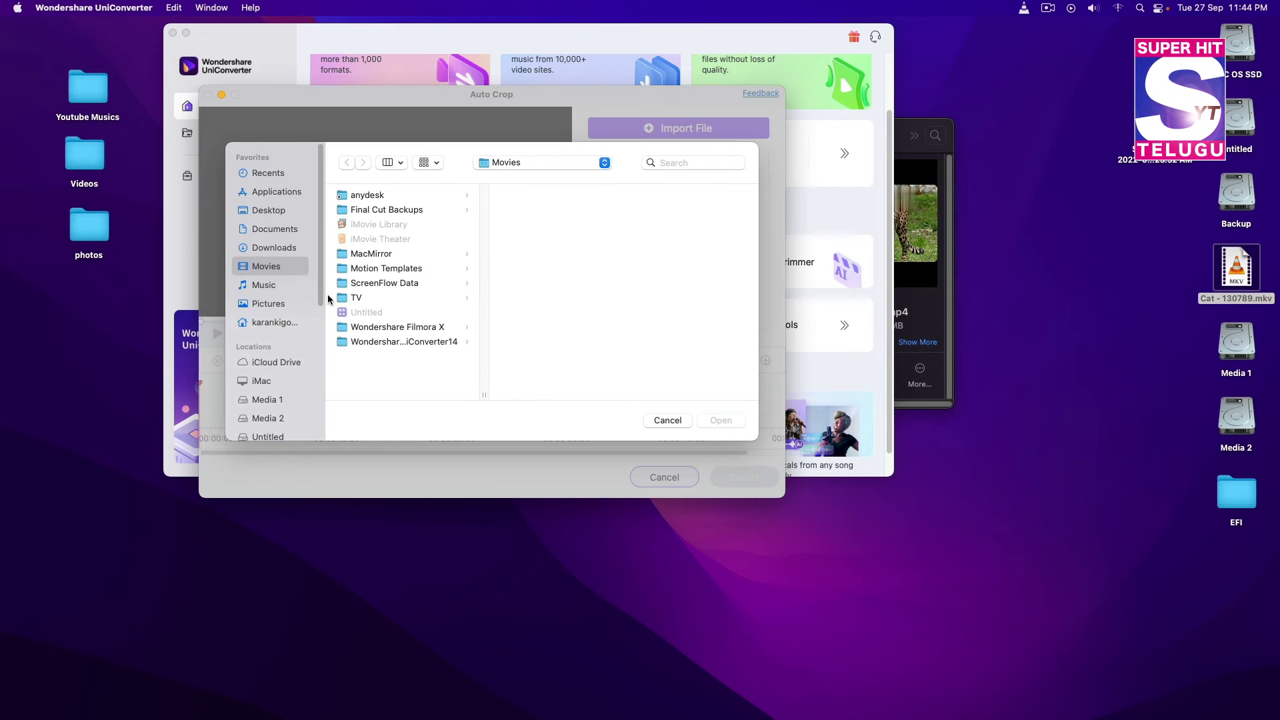
click(274, 211)
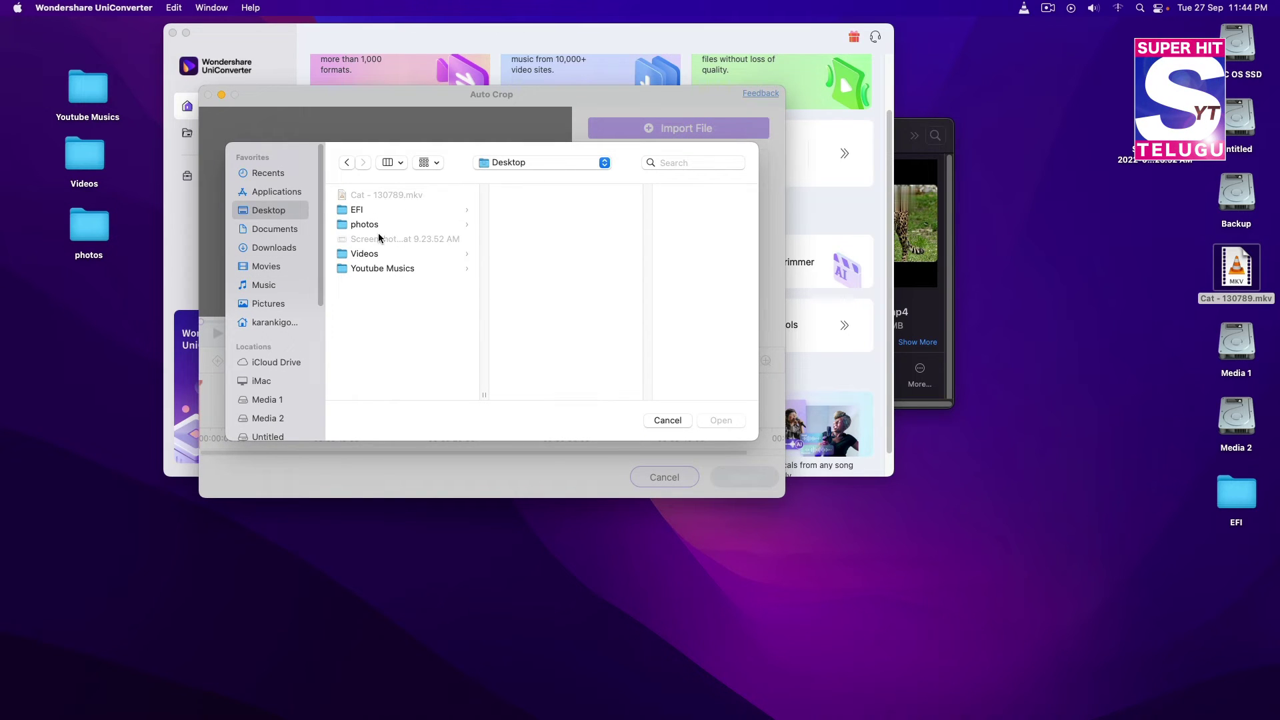
click(380, 254)
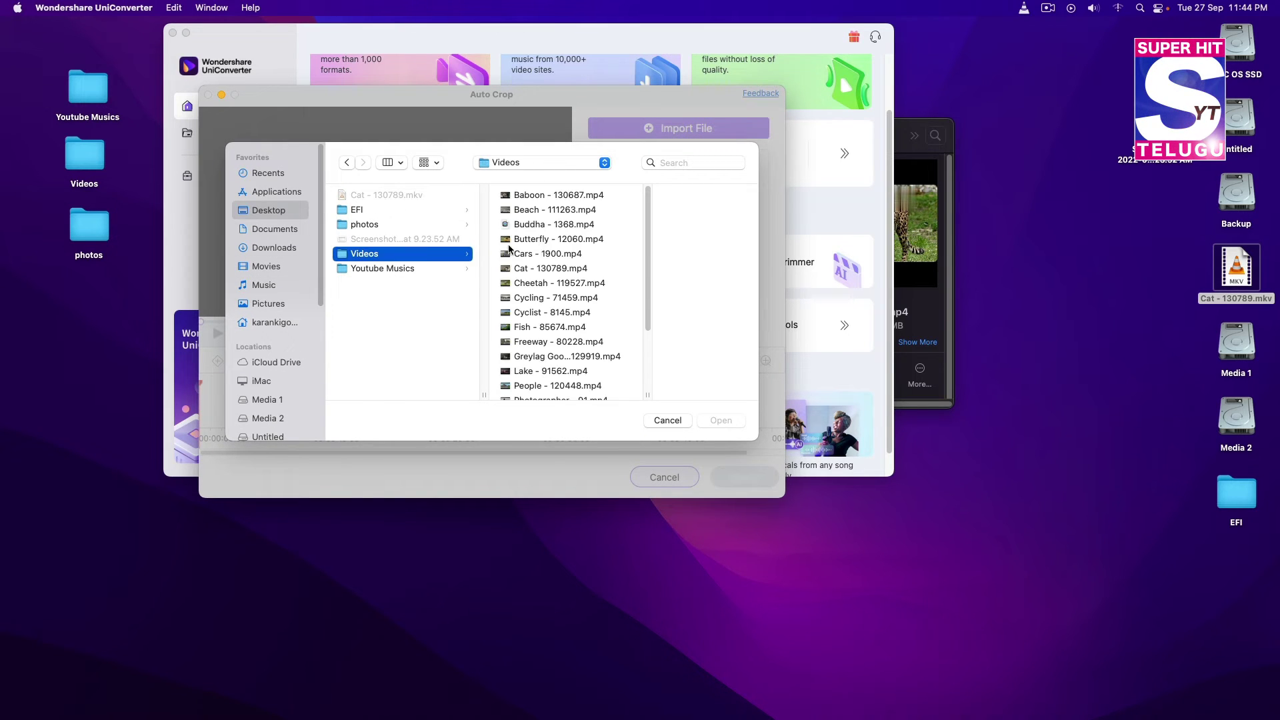
click(537, 269)
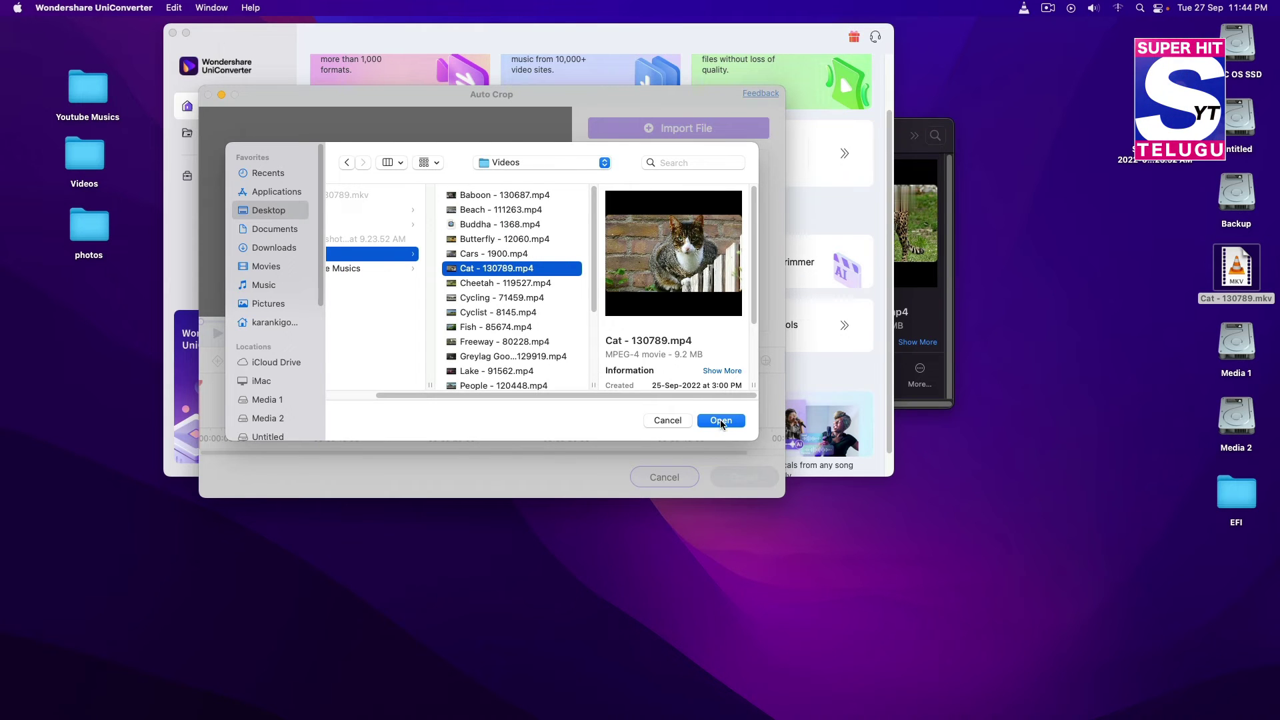
click(721, 420)
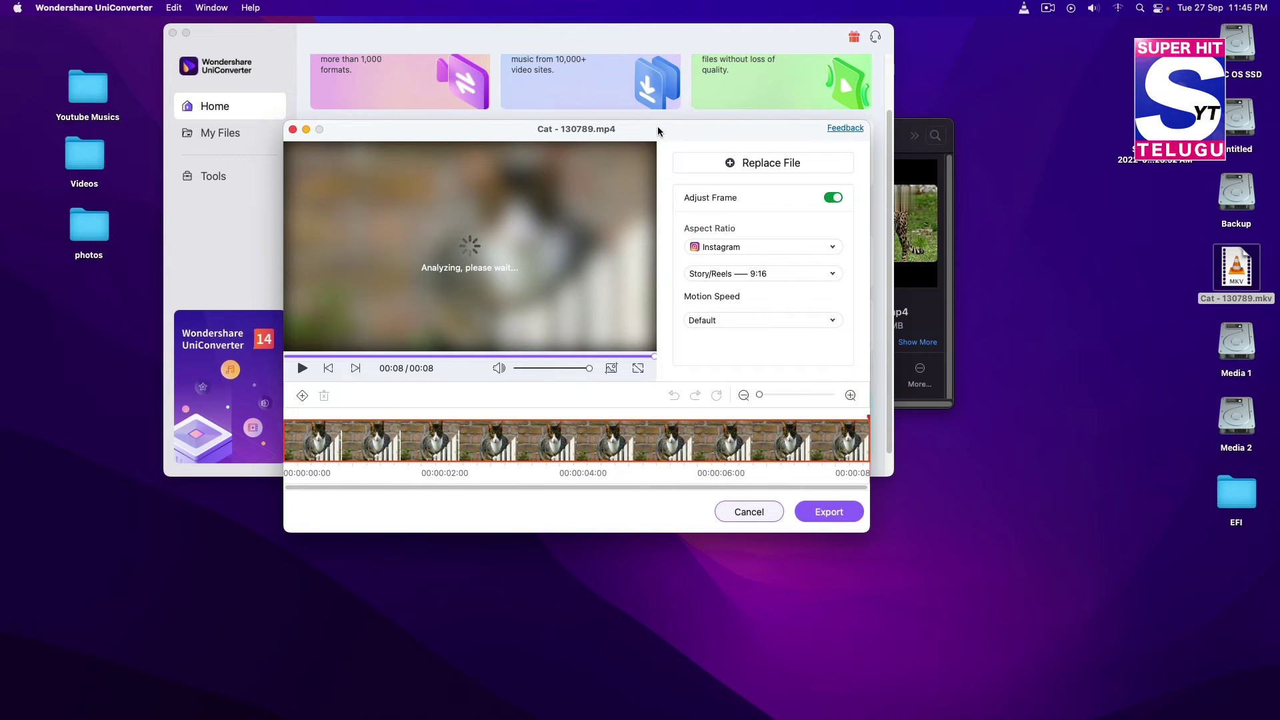
Play the auto-cropped cat video and look through the aspect ratio platforms and the Instagram frame presets
click(301, 369)
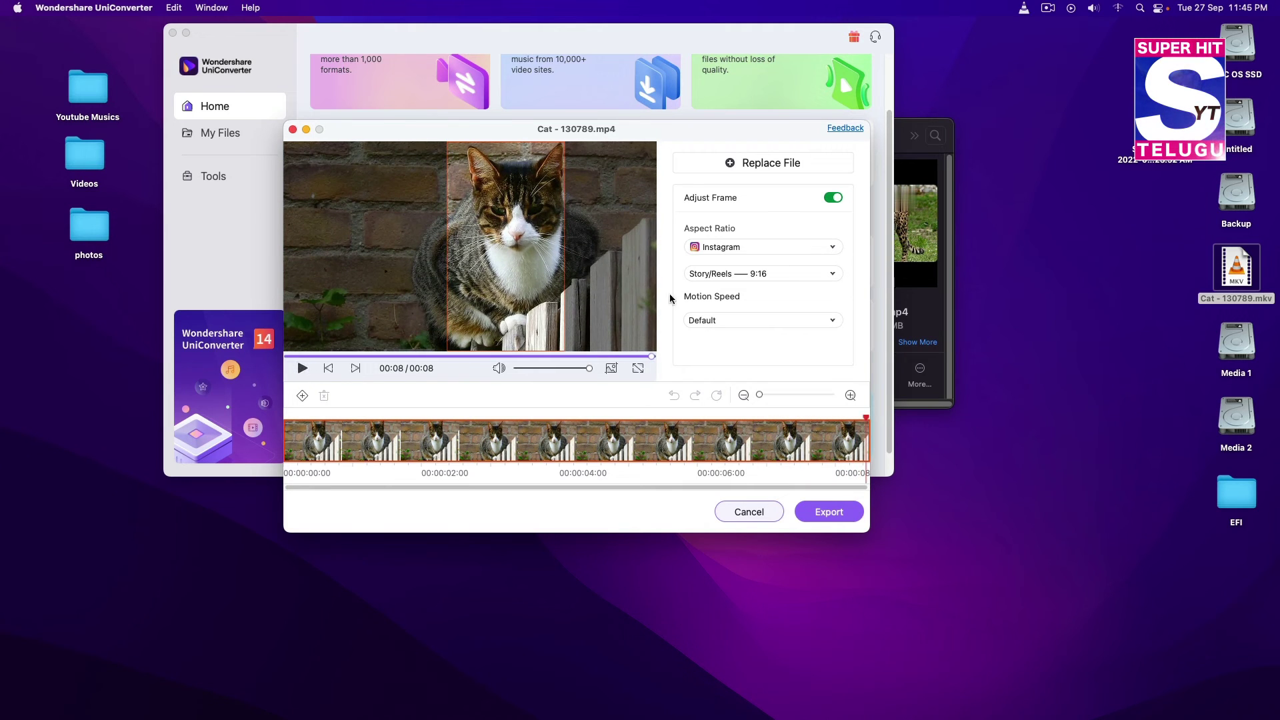
click(831, 250)
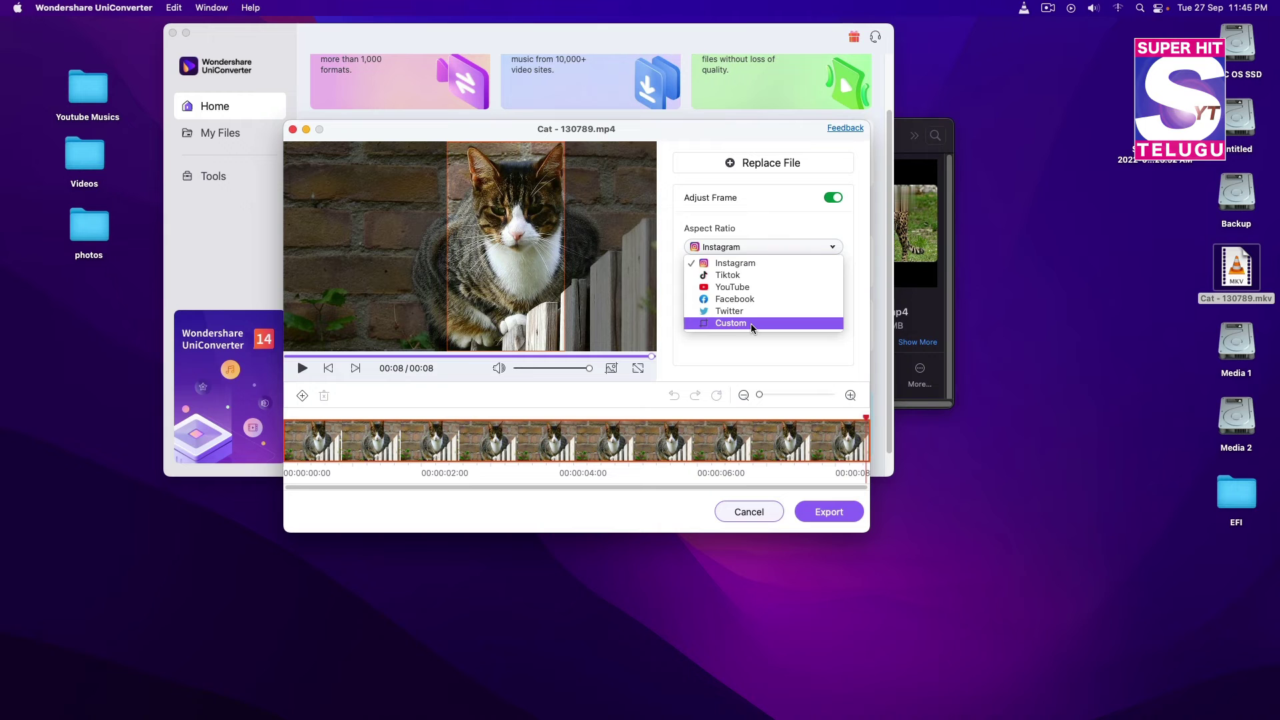
click(787, 197)
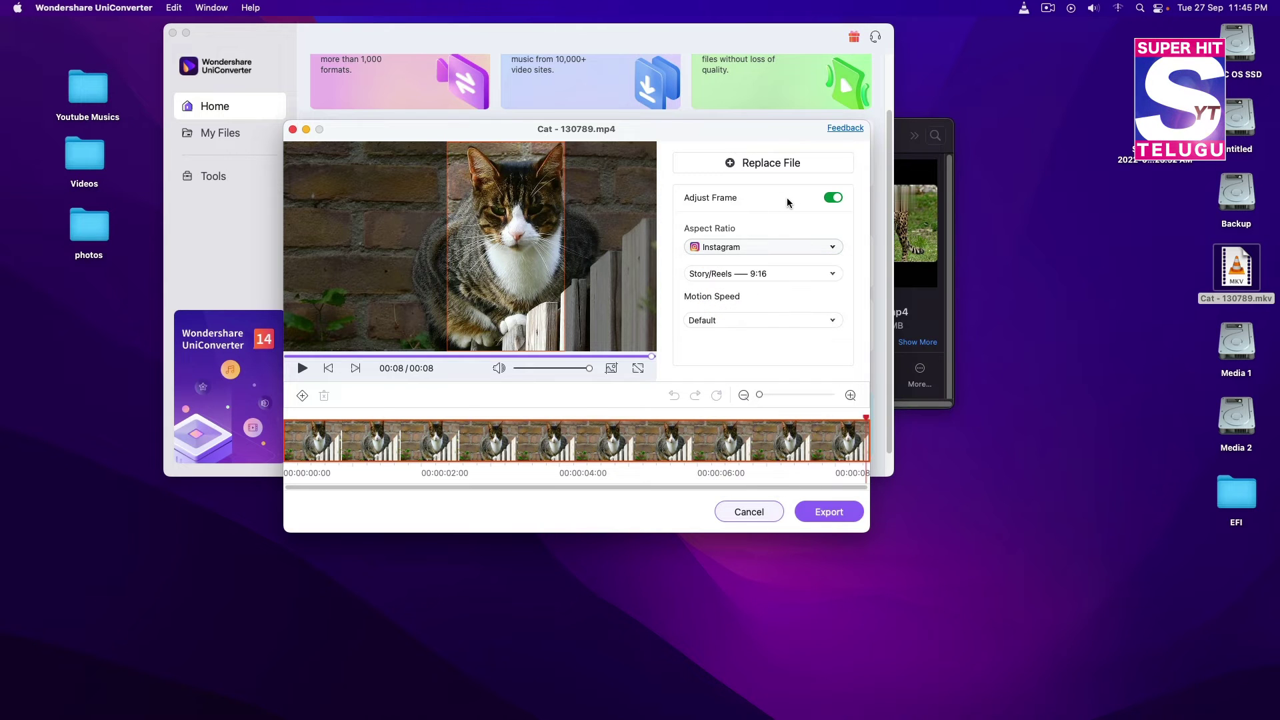
click(832, 274)
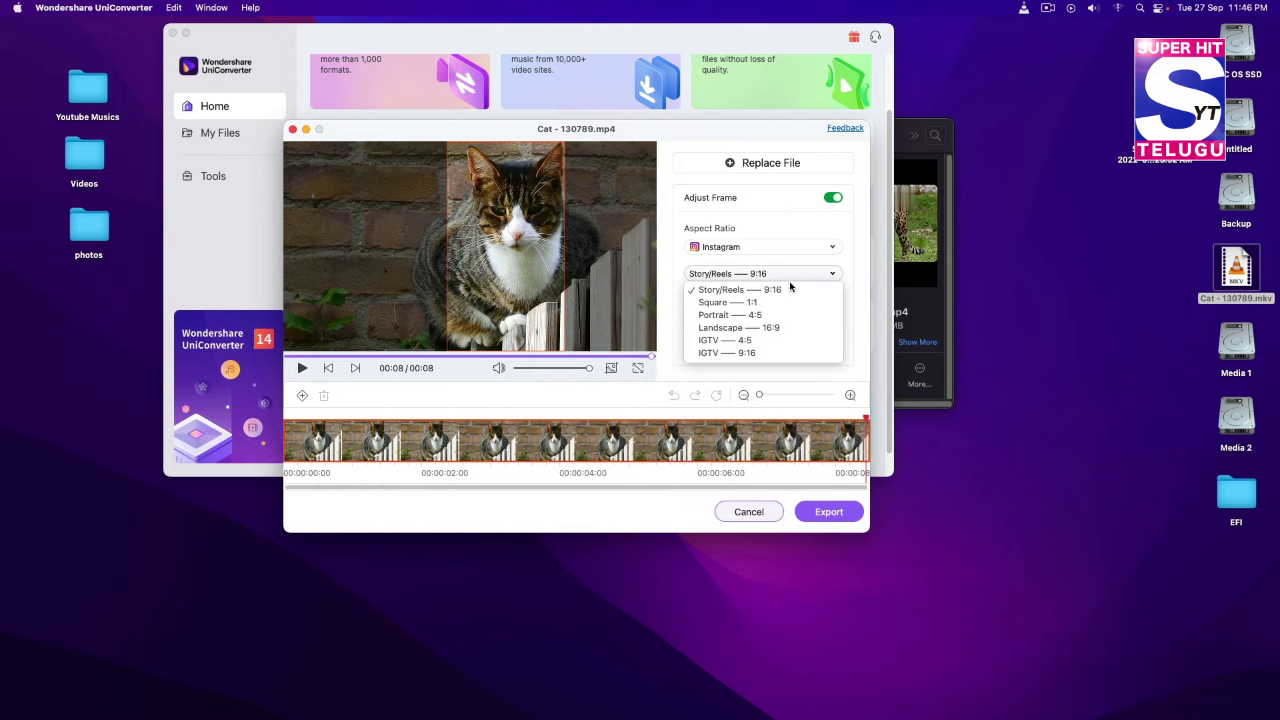
click(819, 262)
Set the crop aspect ratio to Facebook with the Feed Landscape 16:9 frame
click(820, 249)
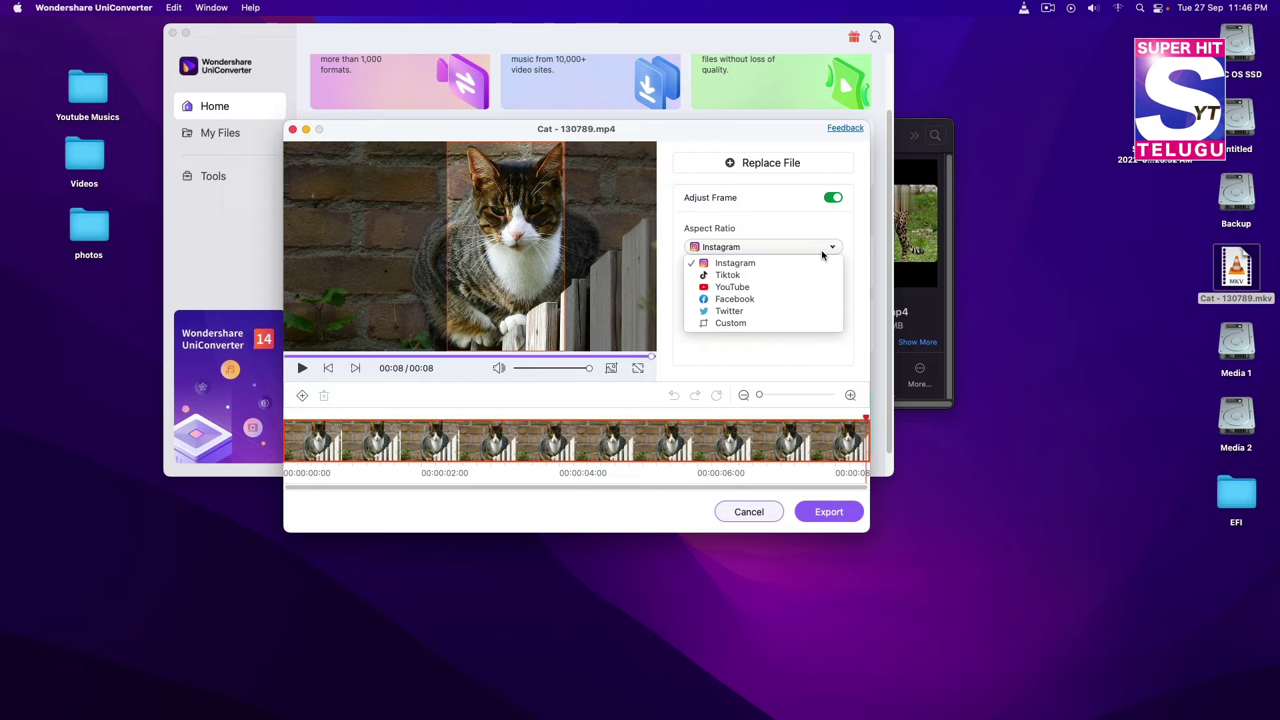
click(752, 296)
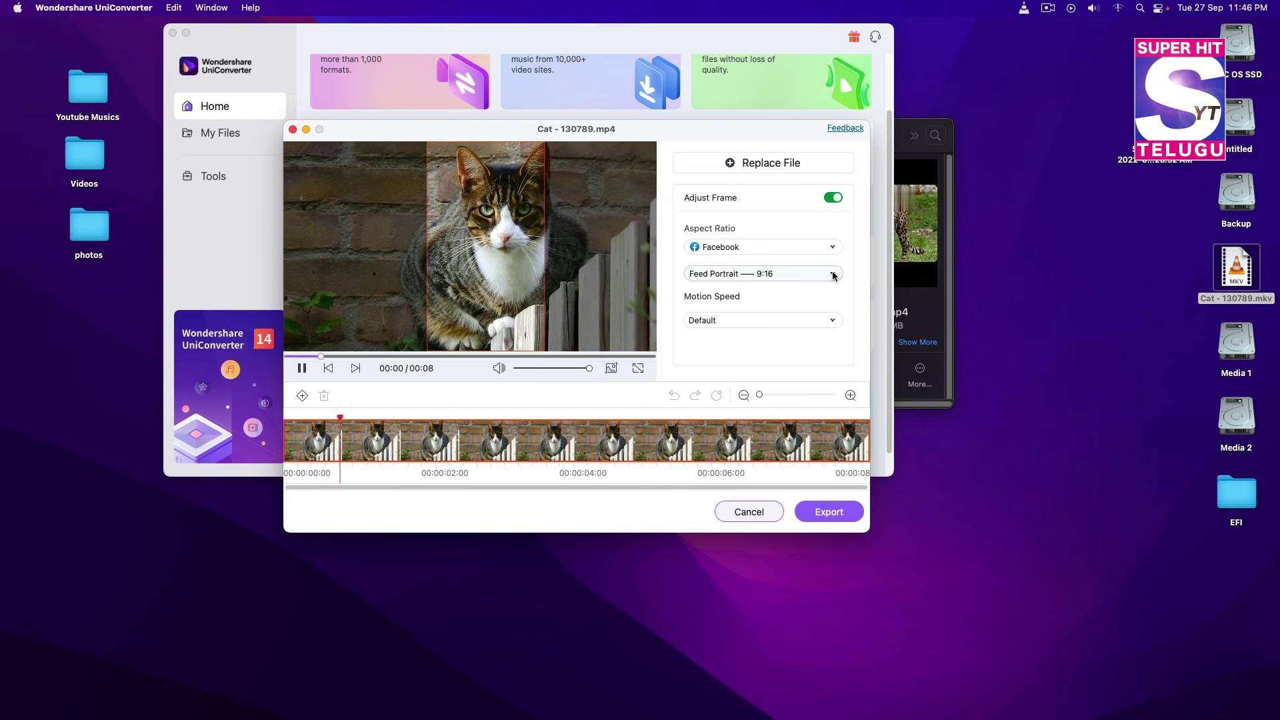
click(800, 273)
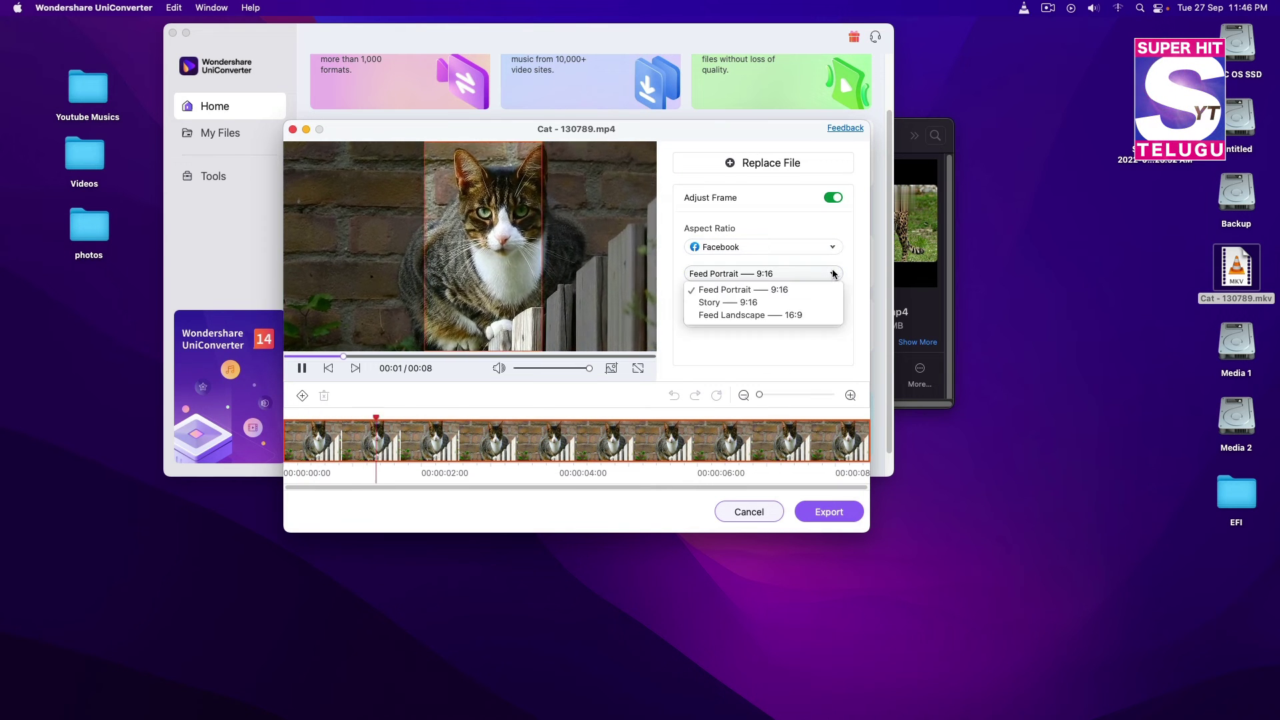
click(813, 317)
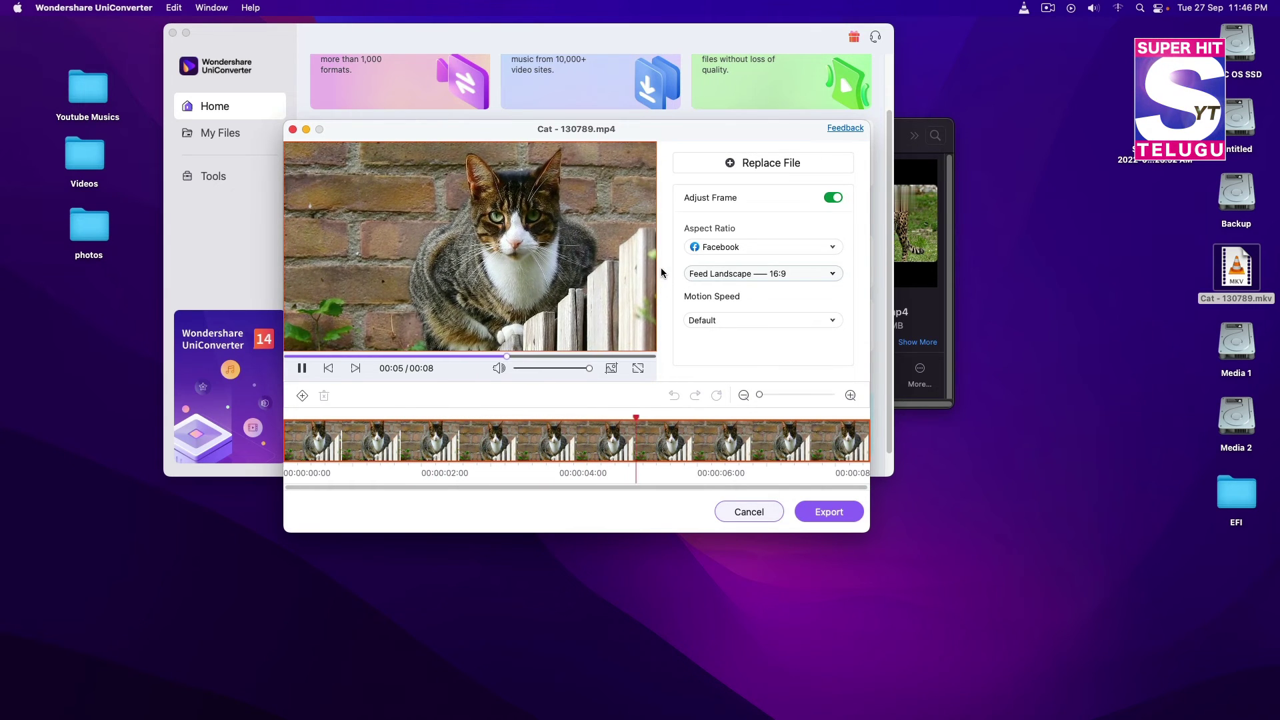
Cancel the auto crop of Cat - 130789.mp4 without exporting and return to the home screen
click(746, 513)
click(680, 360)
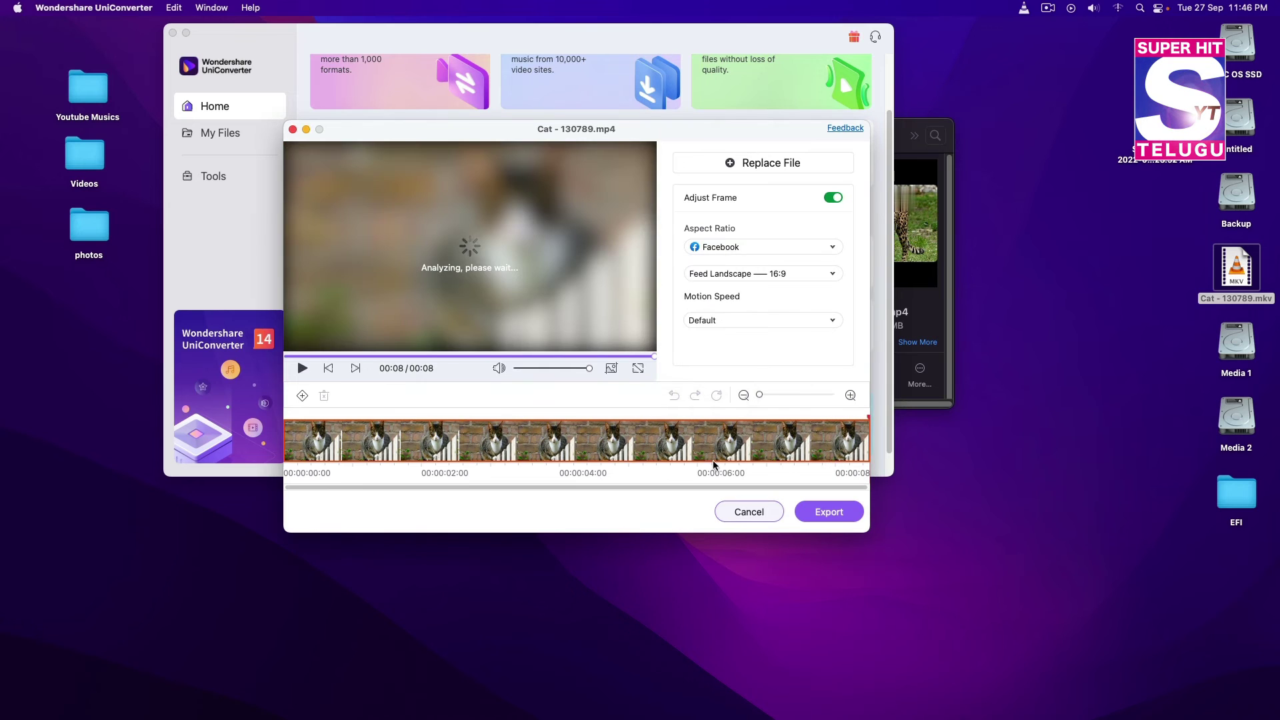
click(750, 513)
click(613, 357)
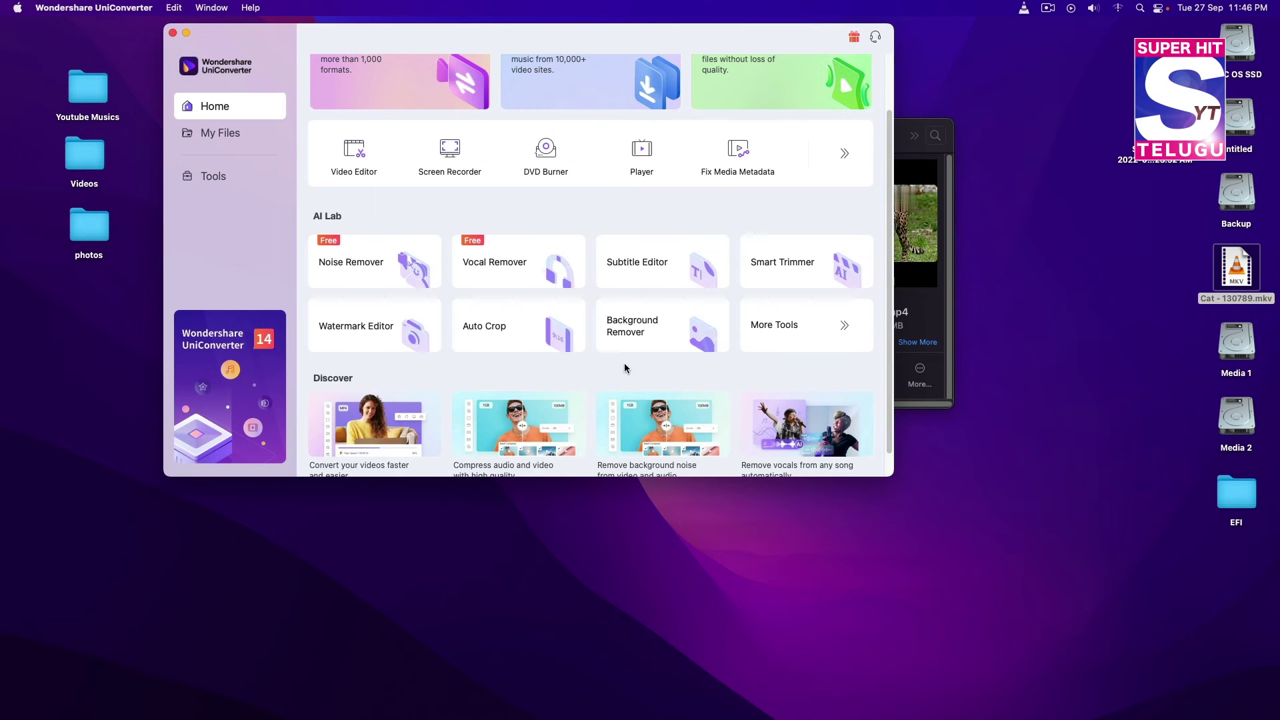
Open Background Remover and bring up the desktop's photos folder in an enlarged Finder window
click(667, 344)
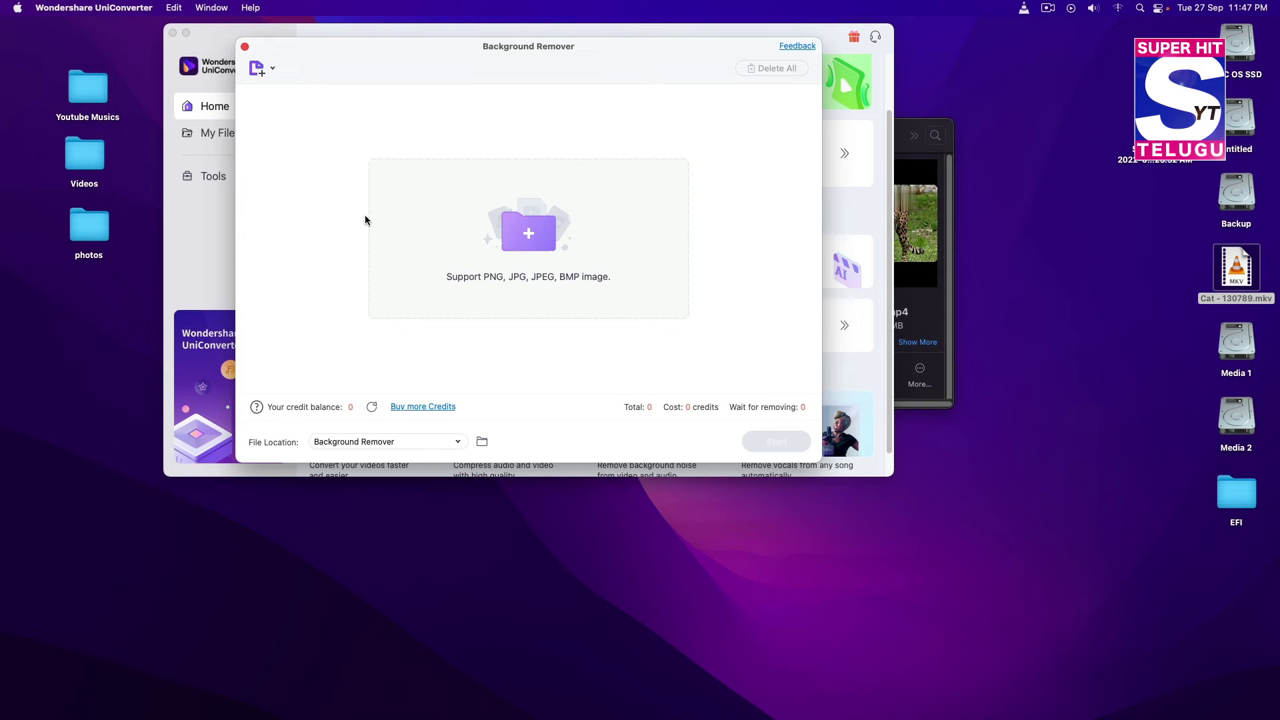
double_click(98, 227)
drag(748, 258, 473, 184)
drag(993, 462, 1079, 594)
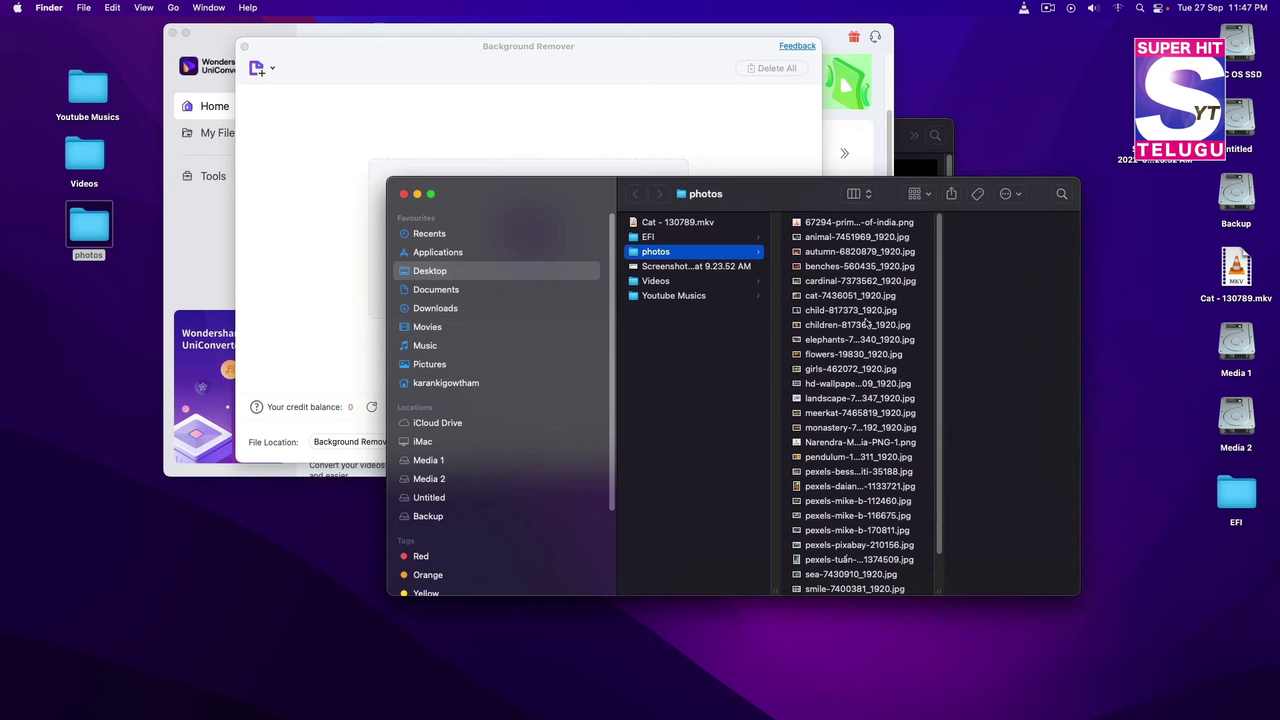
Preview children-817365_1920.jpg from the photos folder at large size and close the preview
click(841, 266)
click(836, 326)
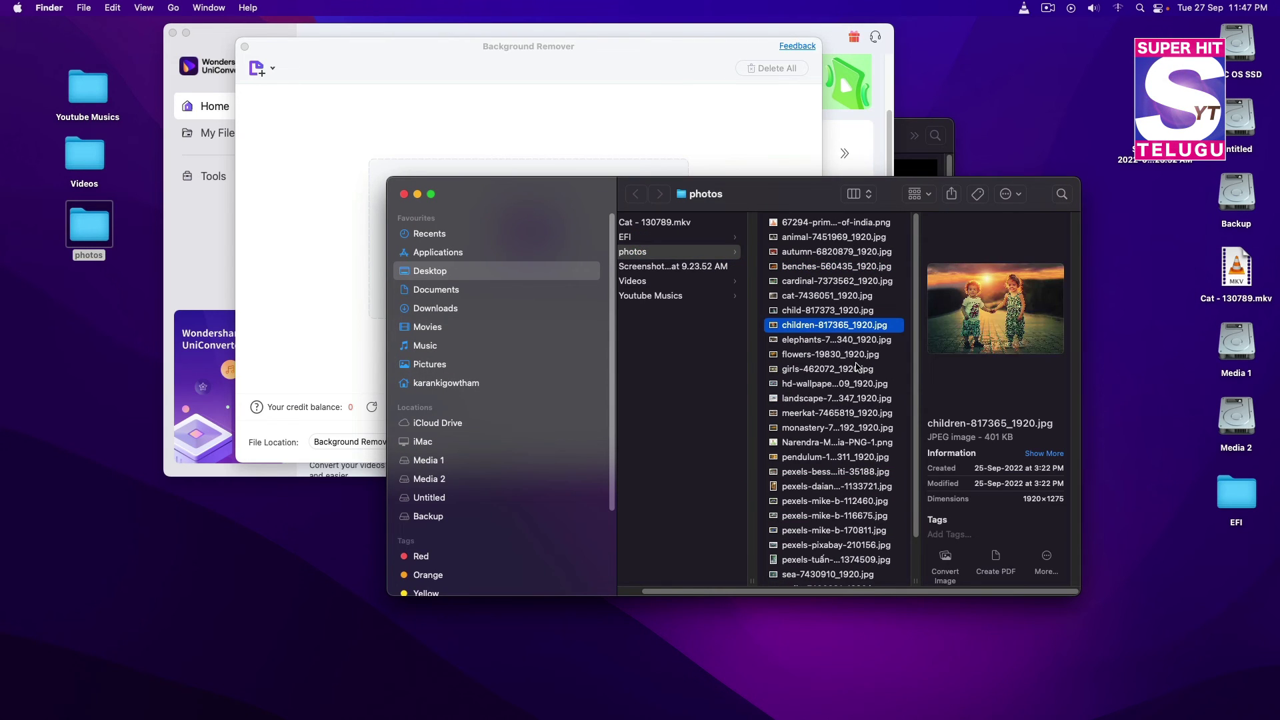
key(space)
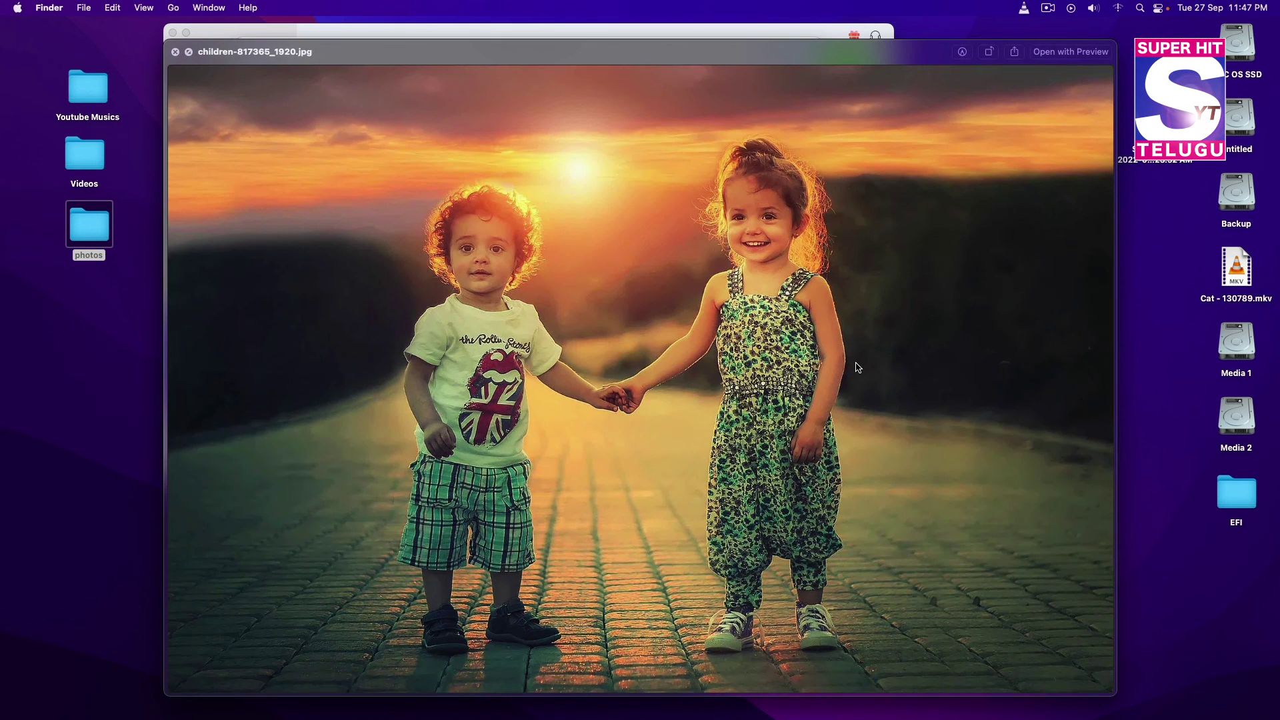
key(space)
Move the Finder window aside and add children-817365_1920.jpg to Background Remover
drag(792, 192, 948, 271)
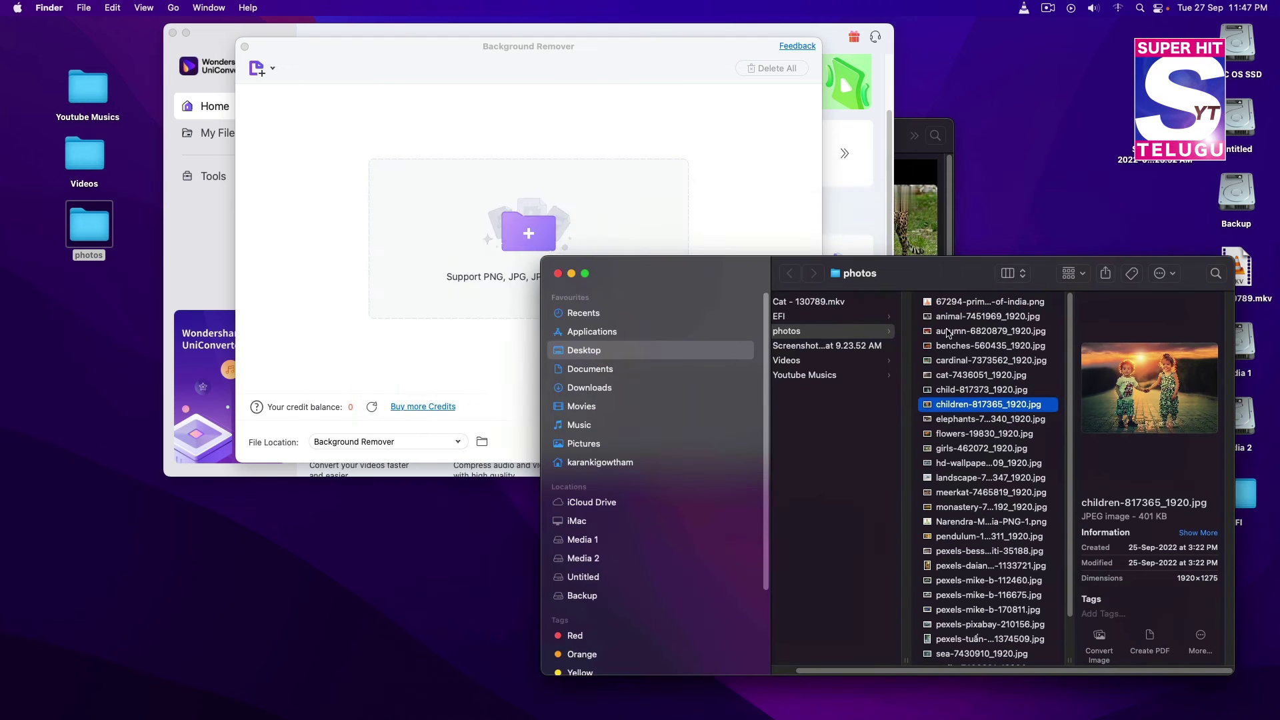
drag(954, 404, 493, 202)
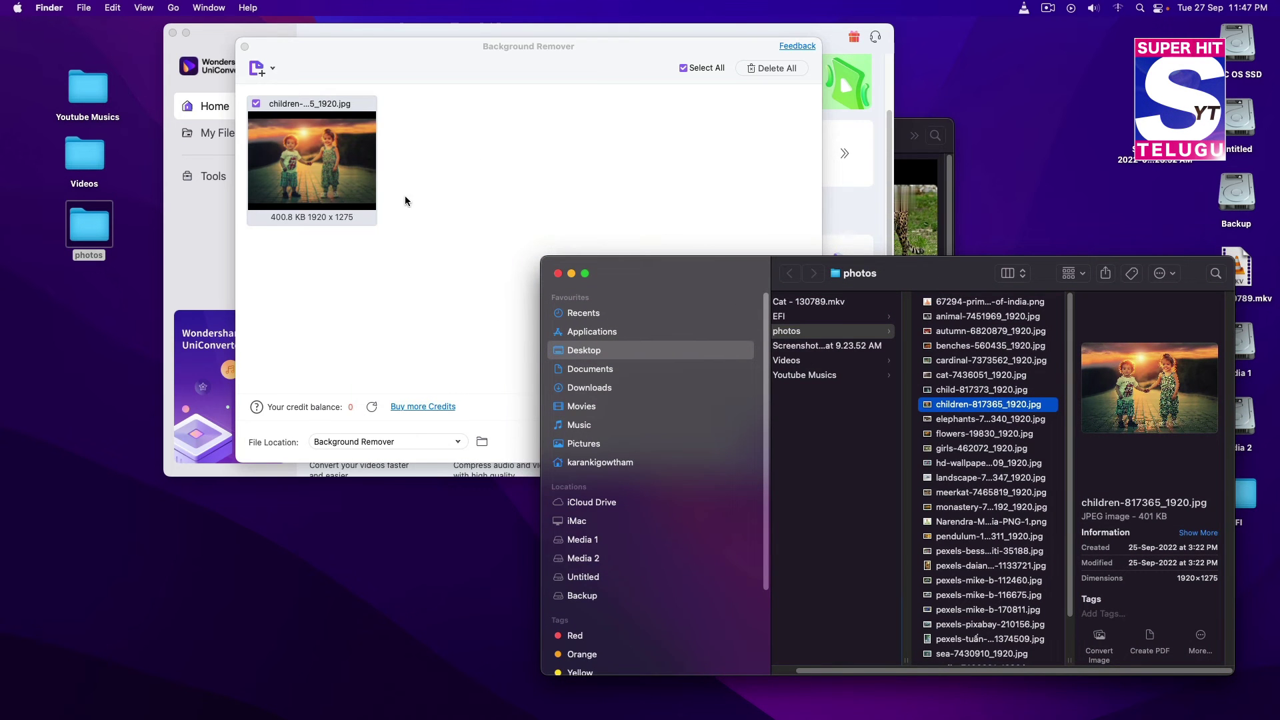
click(405, 200)
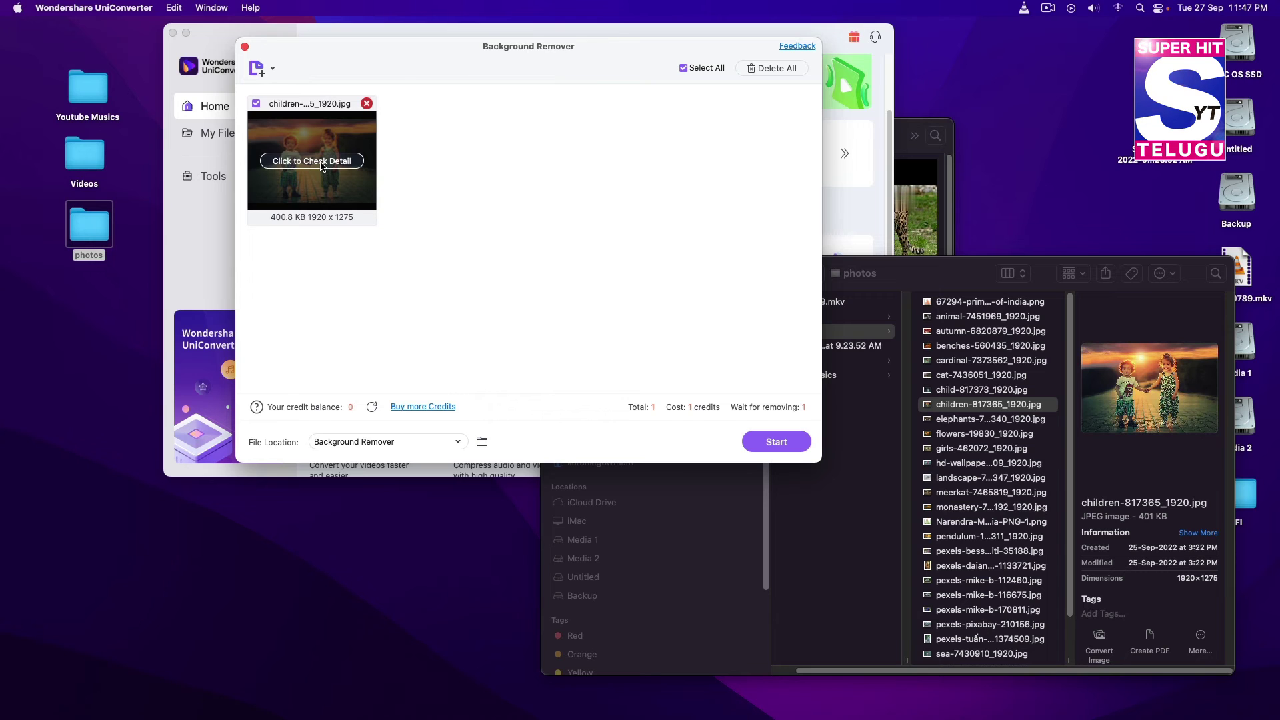
Try to remove the photo's background, dismiss the credit purchase offer and close Background Remover
click(775, 443)
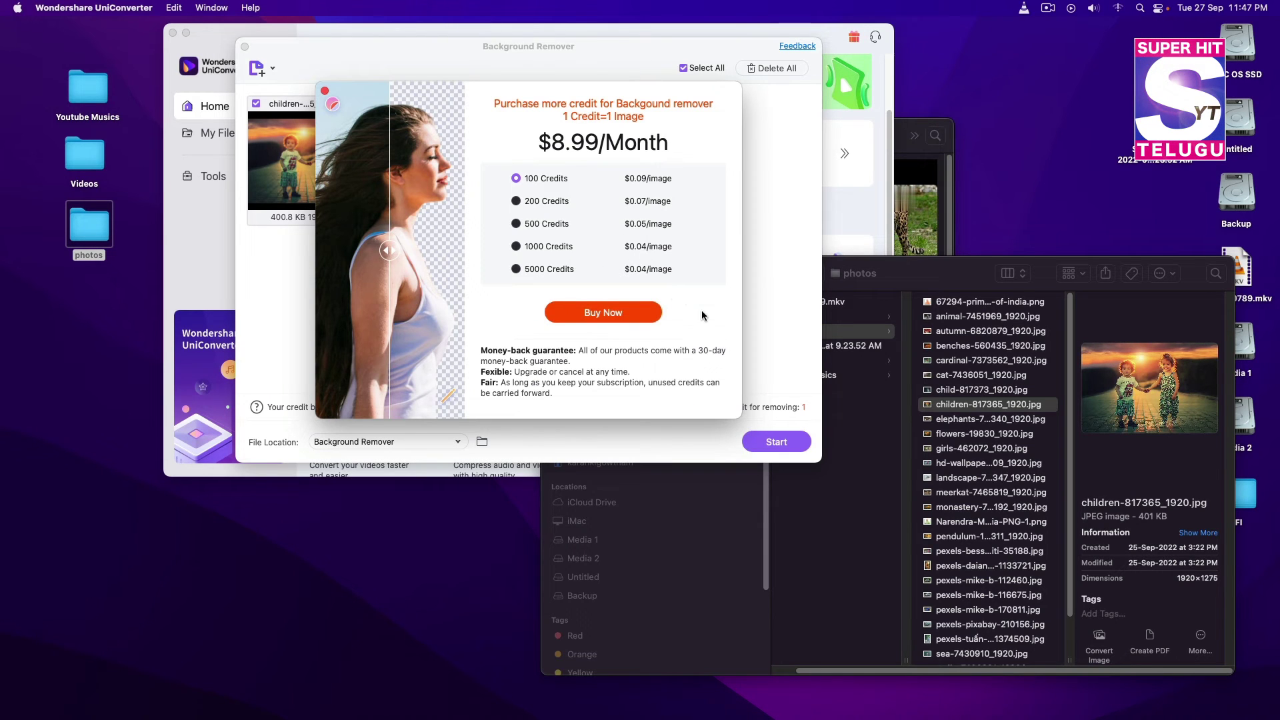
click(325, 91)
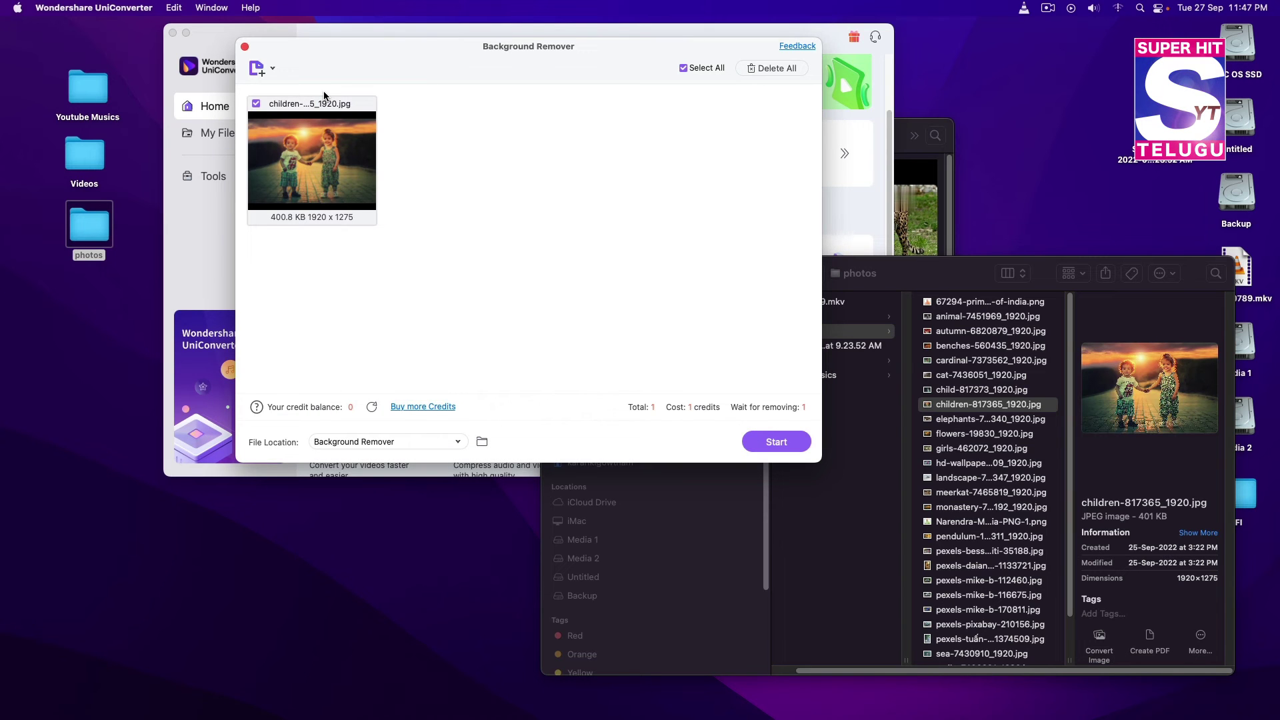
click(245, 46)
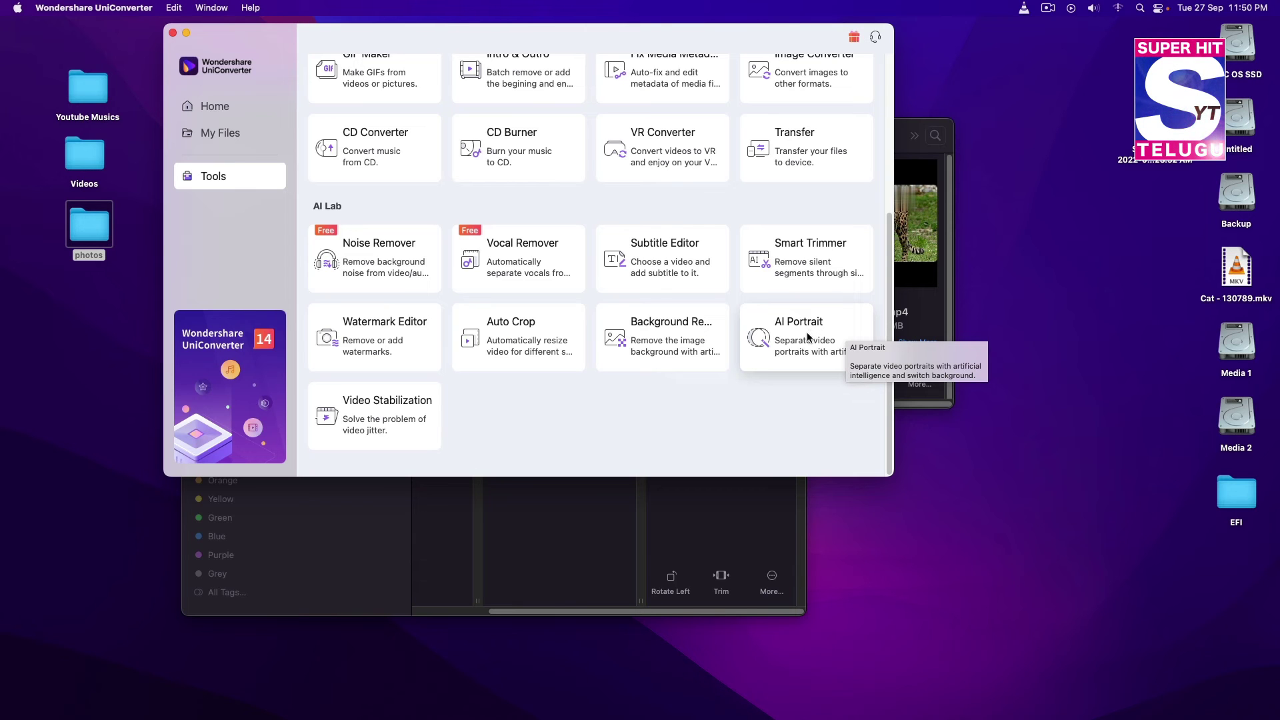
Open AI Portrait and load Sunflower - 131554.mp4 from the Videos folder
click(808, 337)
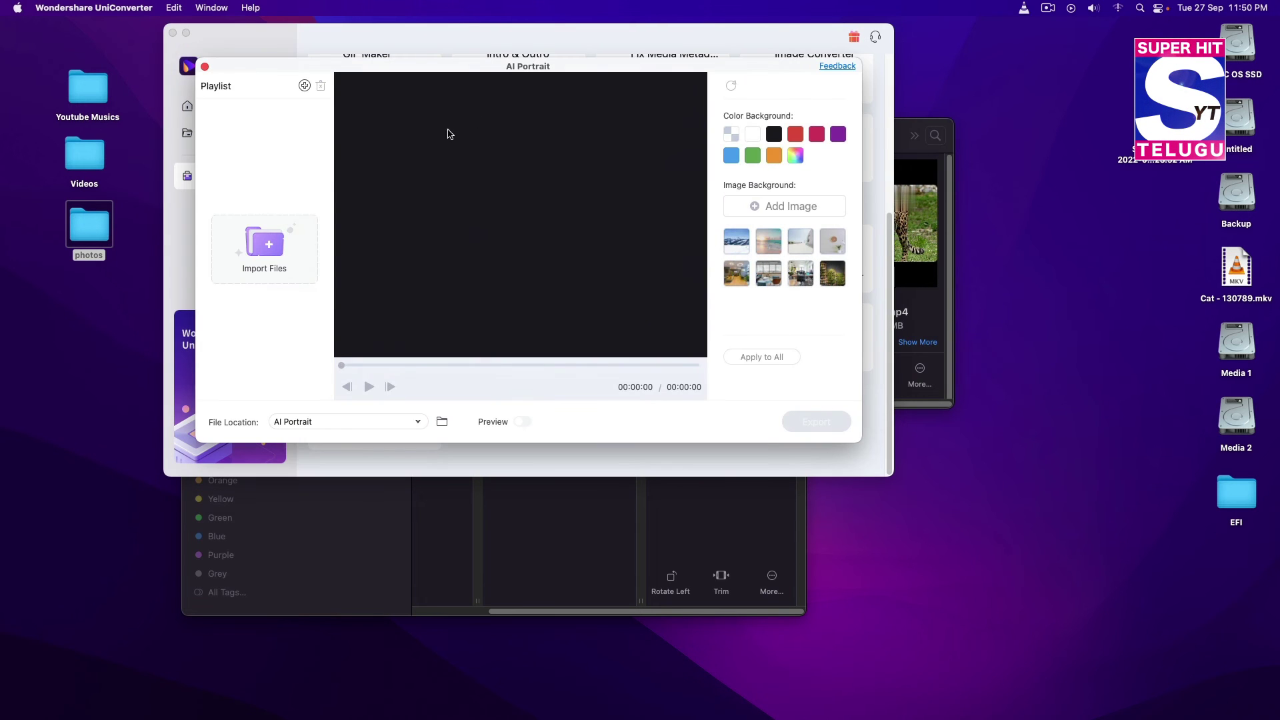
click(273, 249)
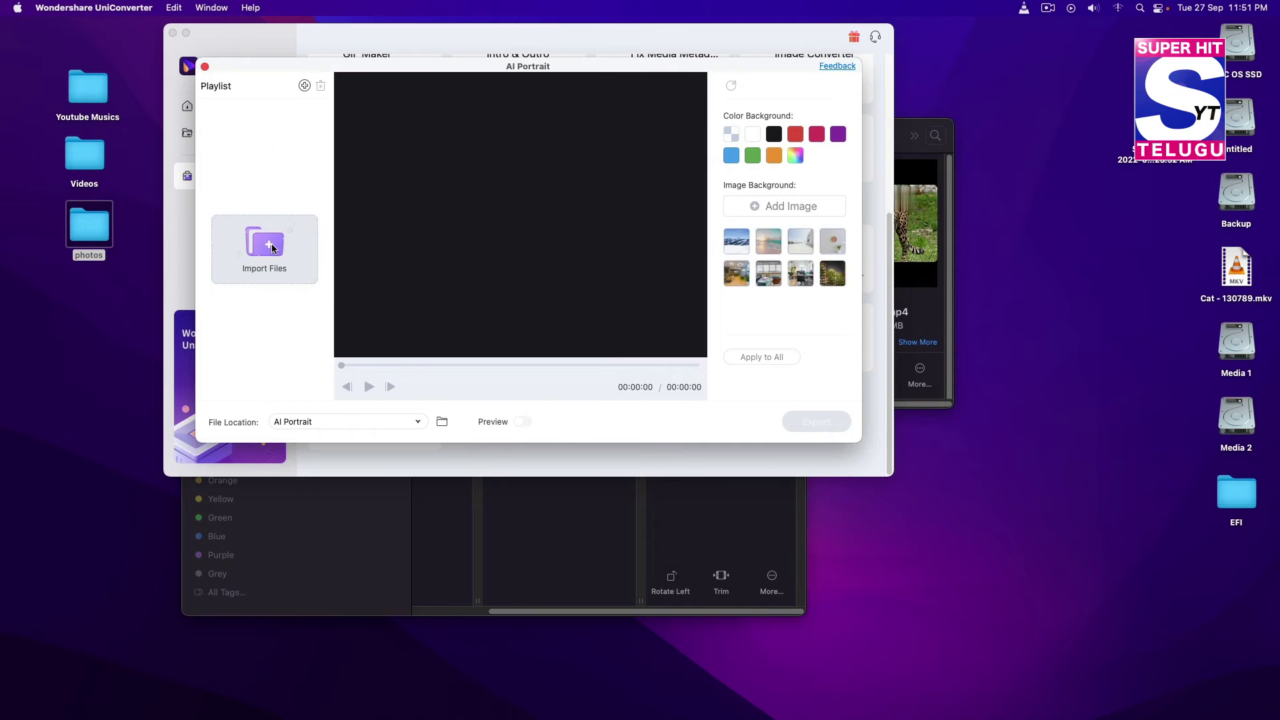
click(540, 220)
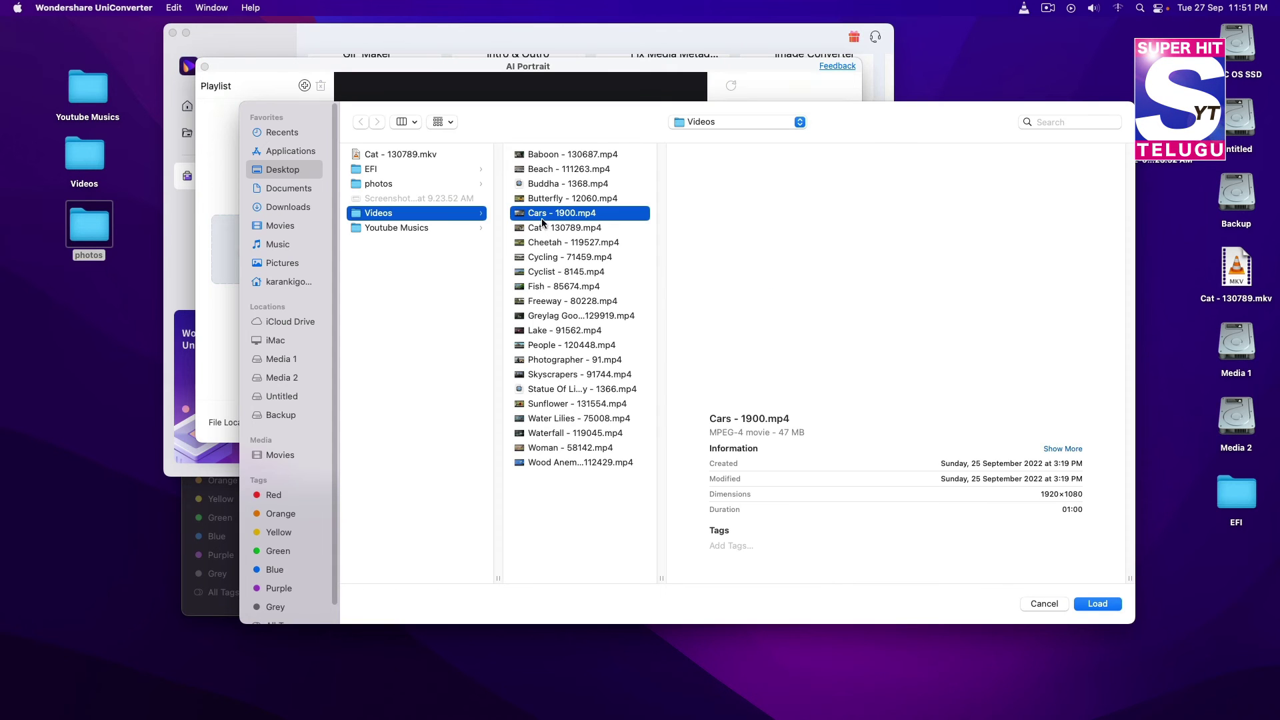
click(577, 289)
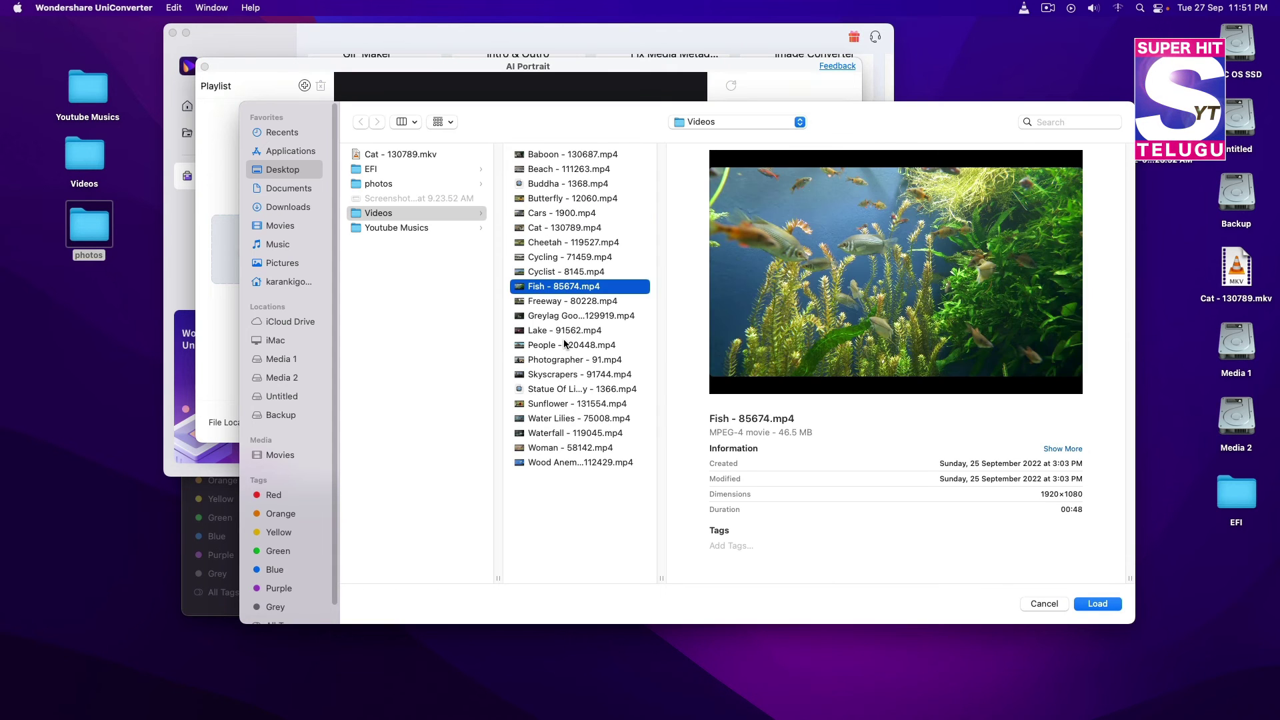
click(565, 345)
click(563, 405)
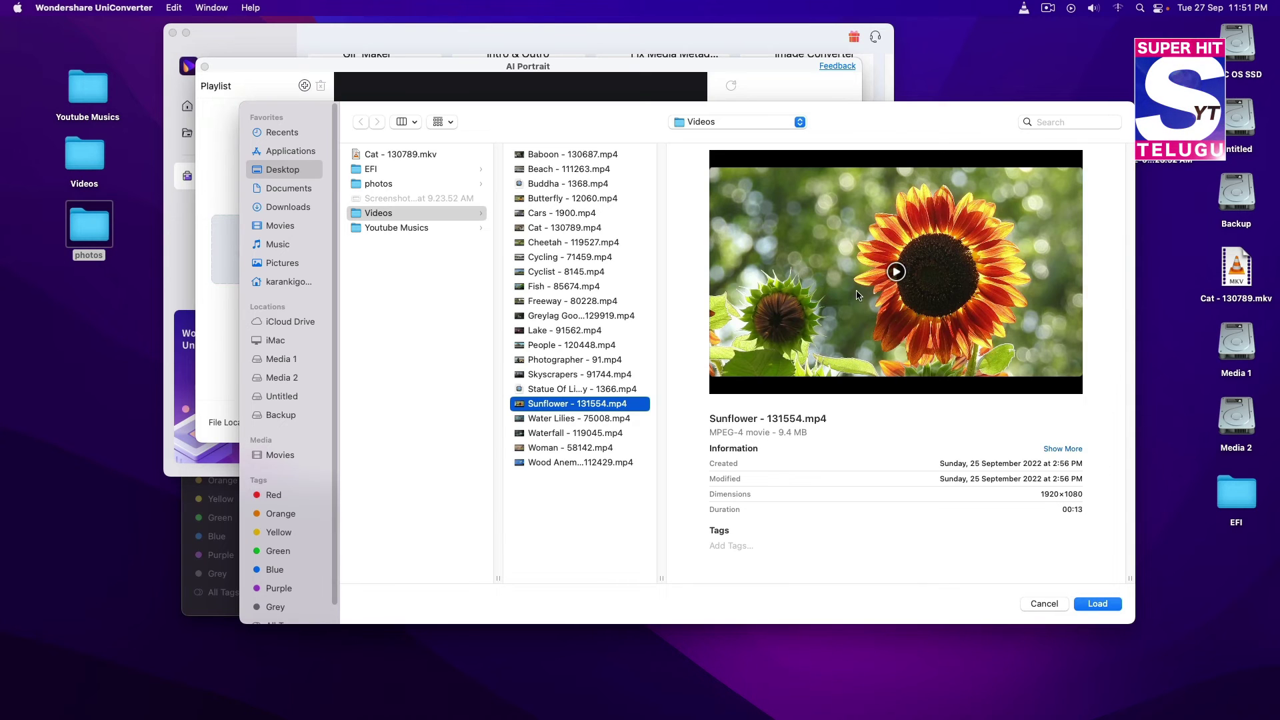
click(1098, 603)
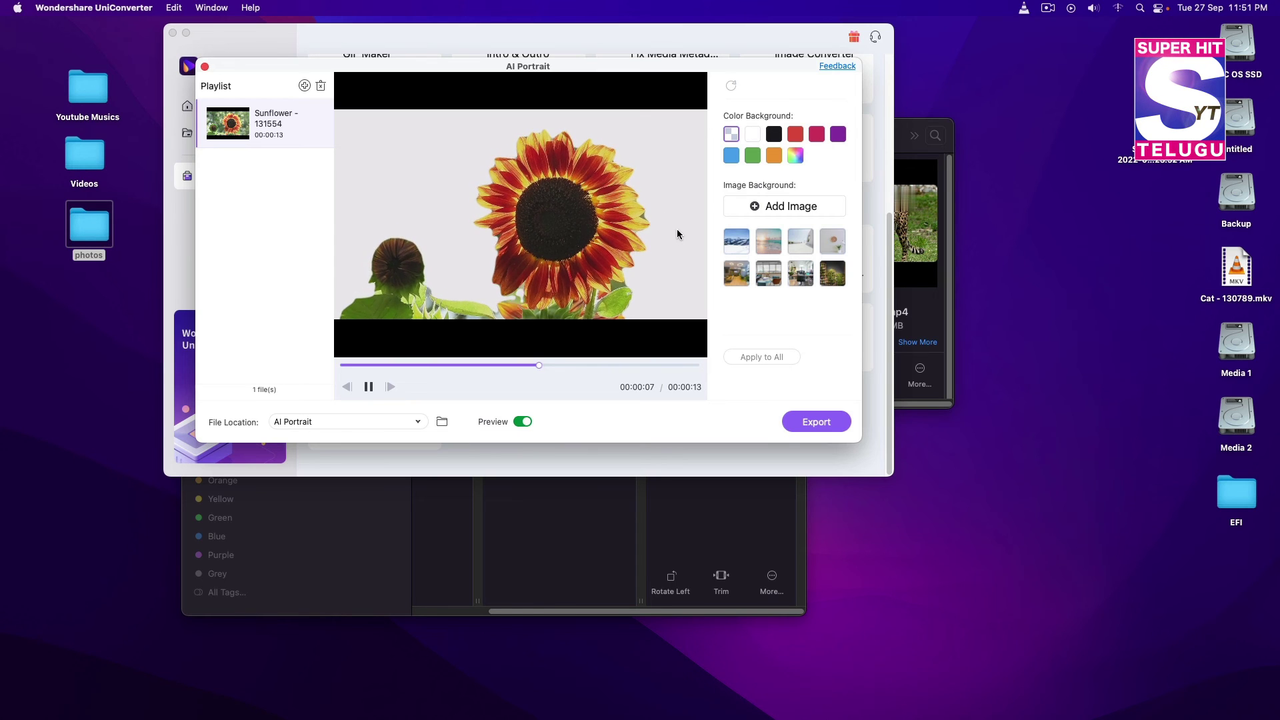
Try several built-in image backgrounds behind the sunflower, including the snowy mountains and the lounge interior
click(737, 241)
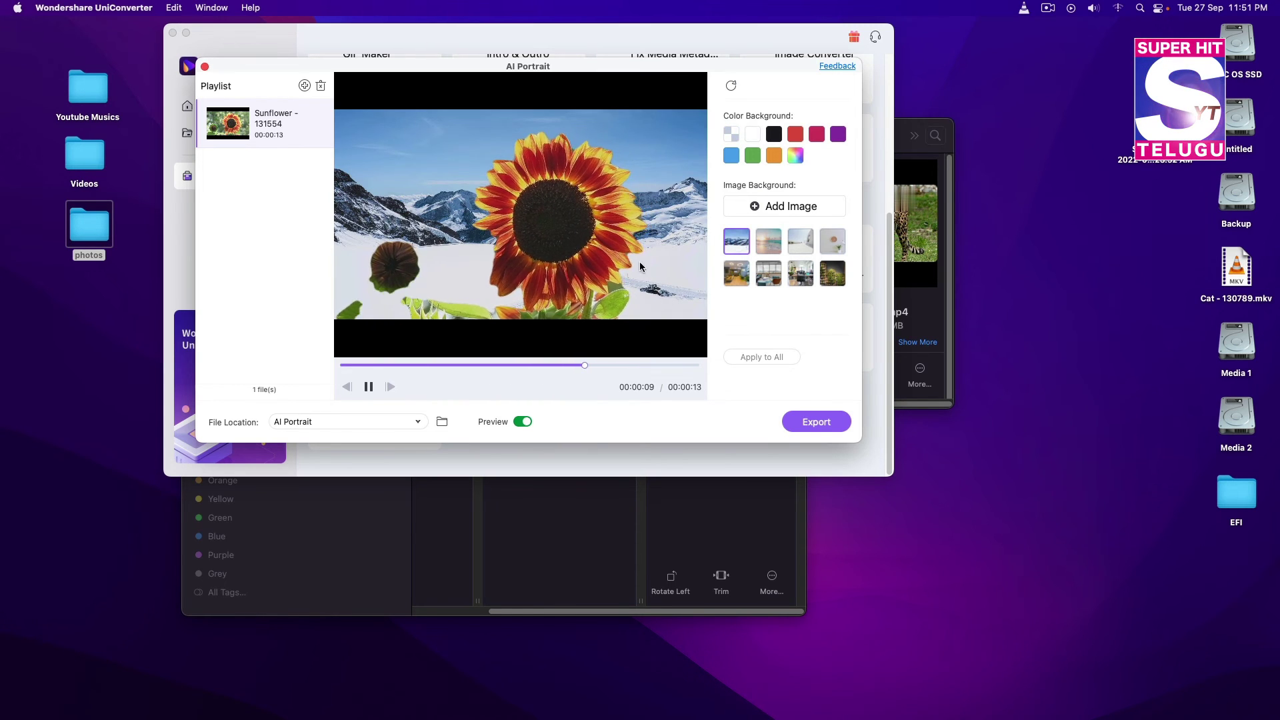
click(770, 275)
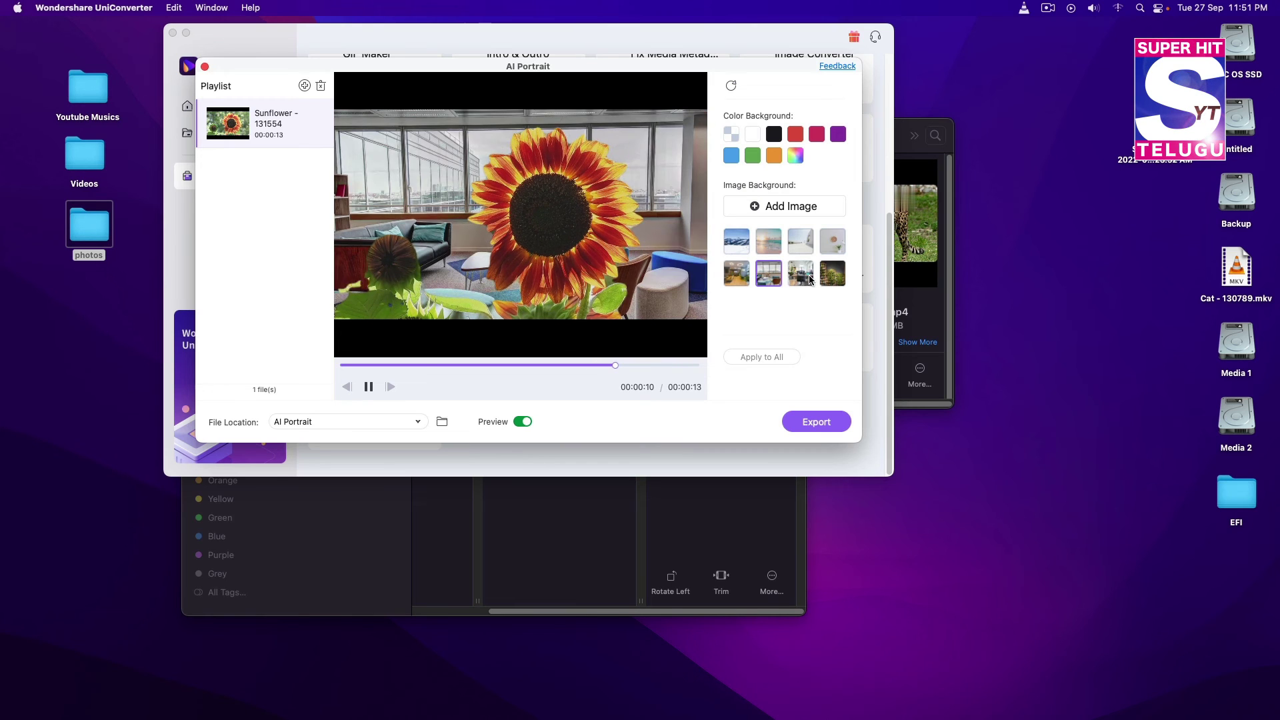
click(803, 275)
click(832, 274)
click(832, 242)
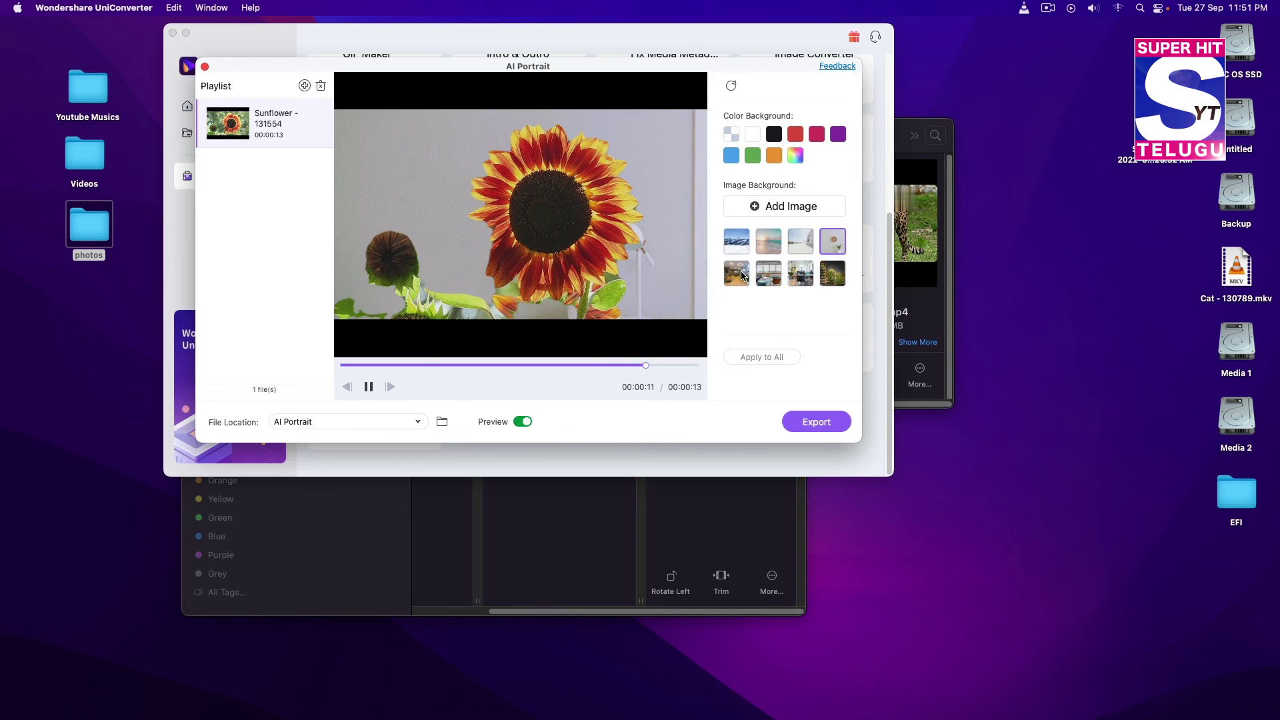
click(741, 274)
click(771, 240)
Try orange, green and blue colour backgrounds behind the sunflower
click(776, 156)
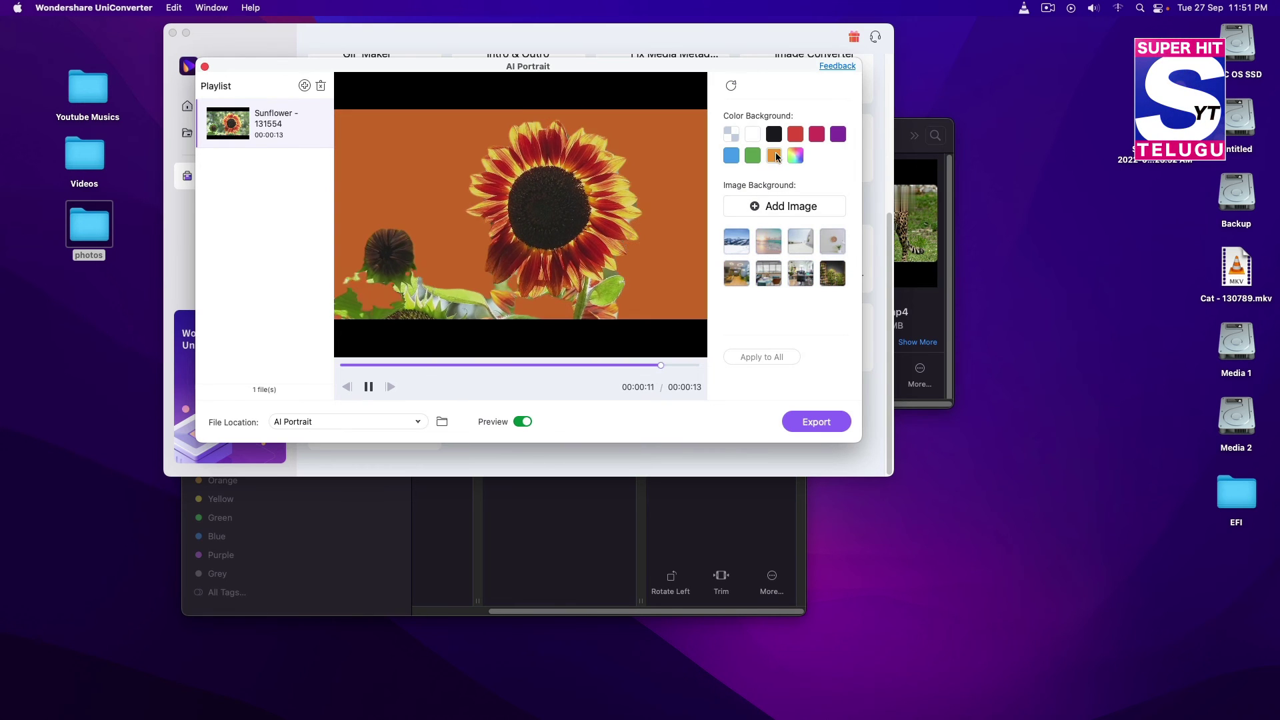
click(753, 156)
click(731, 156)
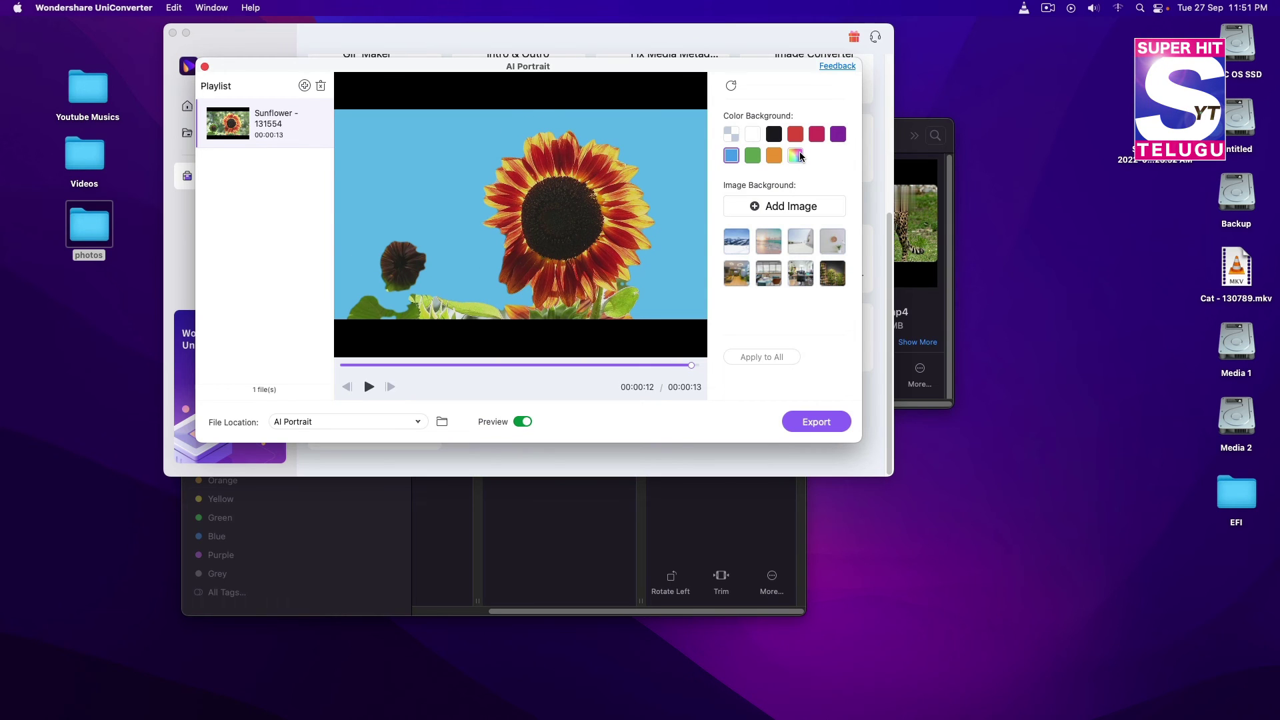
Add benches-560435_1920.jpg from the desktop's photos folder as the sunflower video's custom image background
click(801, 206)
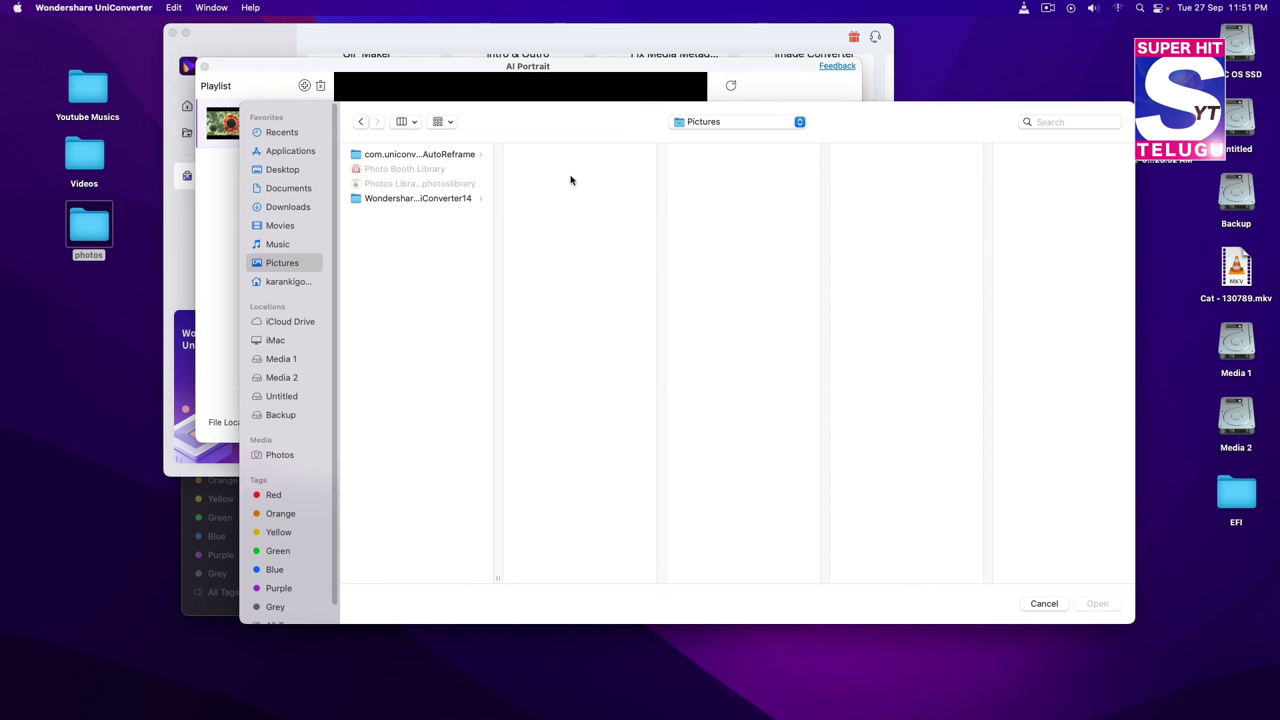
click(304, 170)
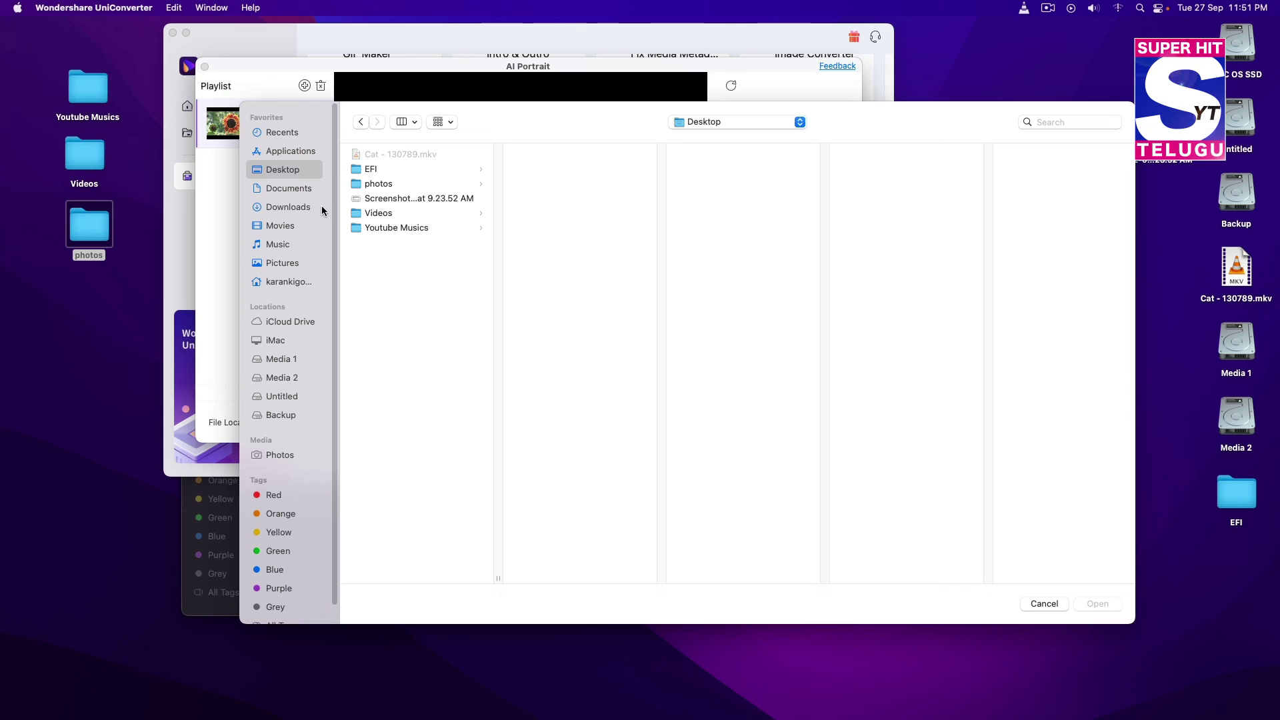
click(391, 184)
click(573, 198)
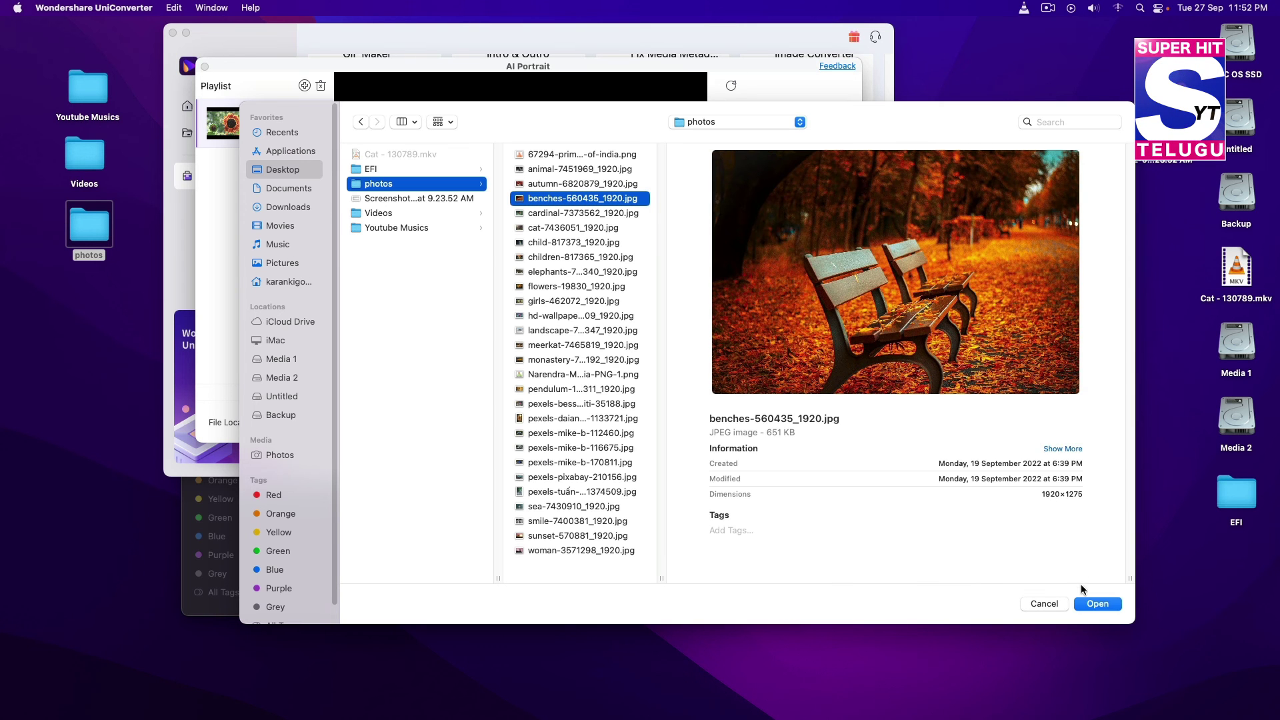
click(1094, 604)
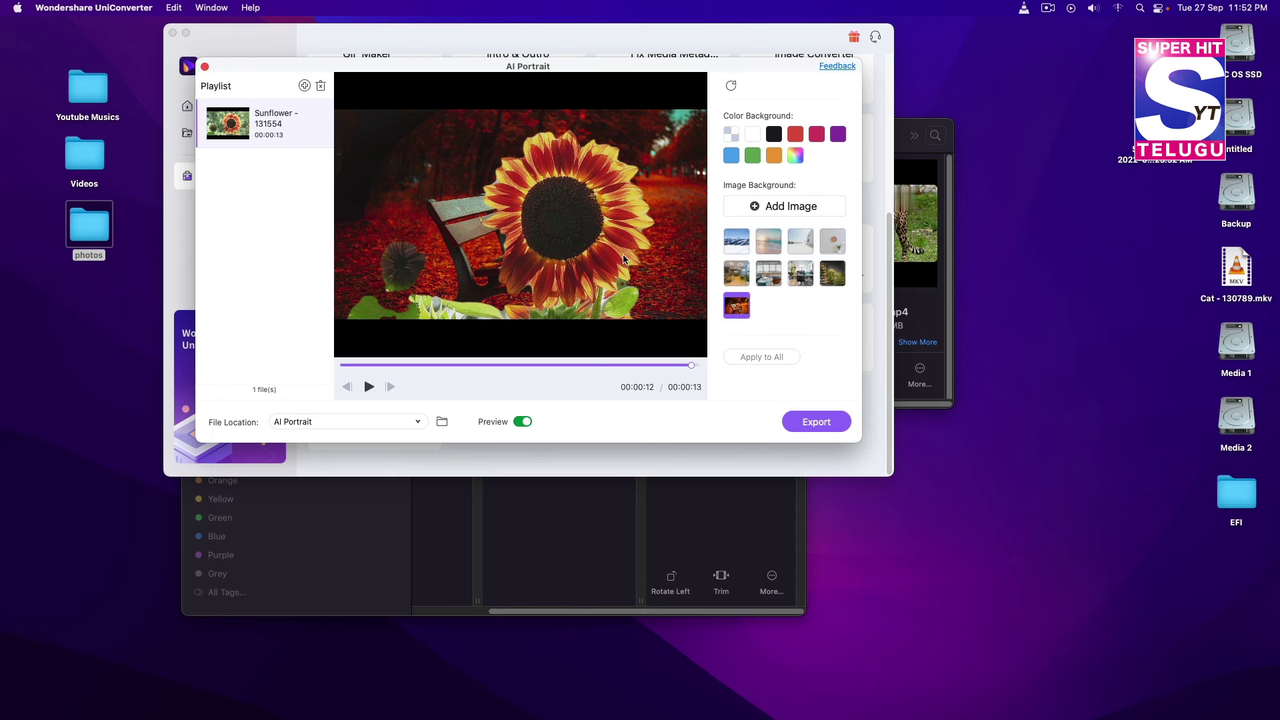
Close AI Portrait without exporting, and take a brief look at the Video Stabilization tool
click(204, 66)
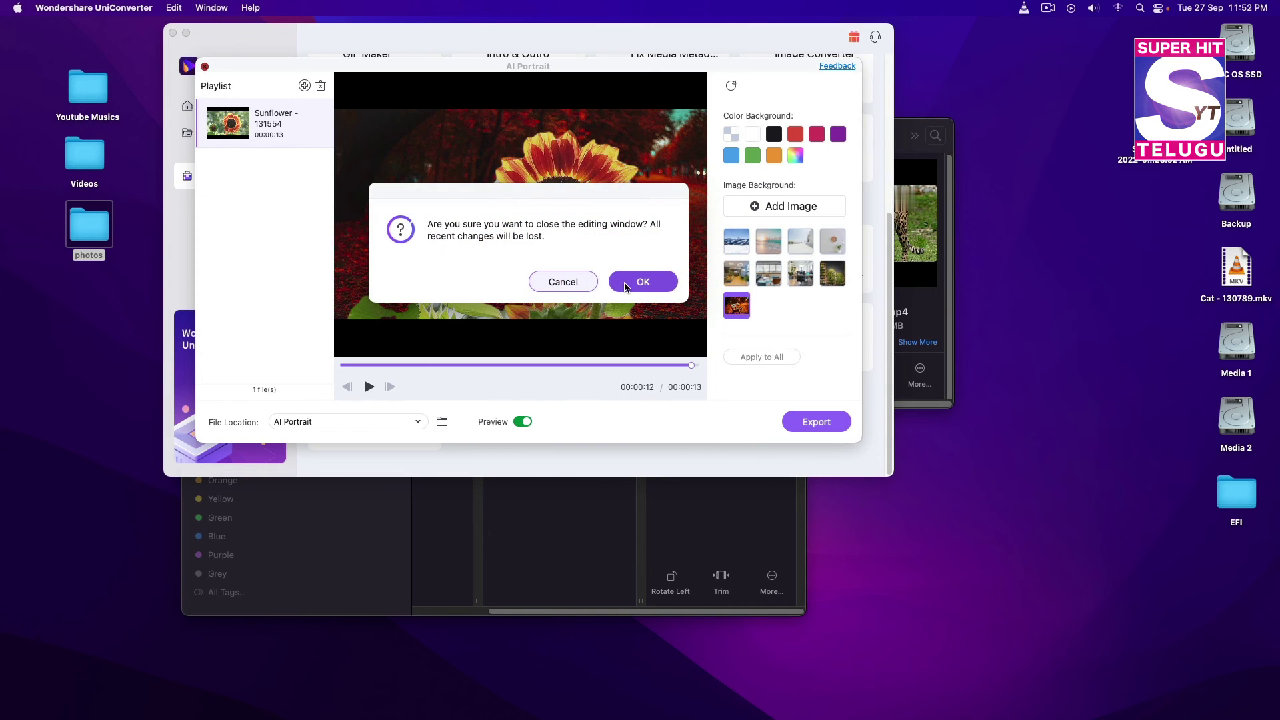
click(642, 282)
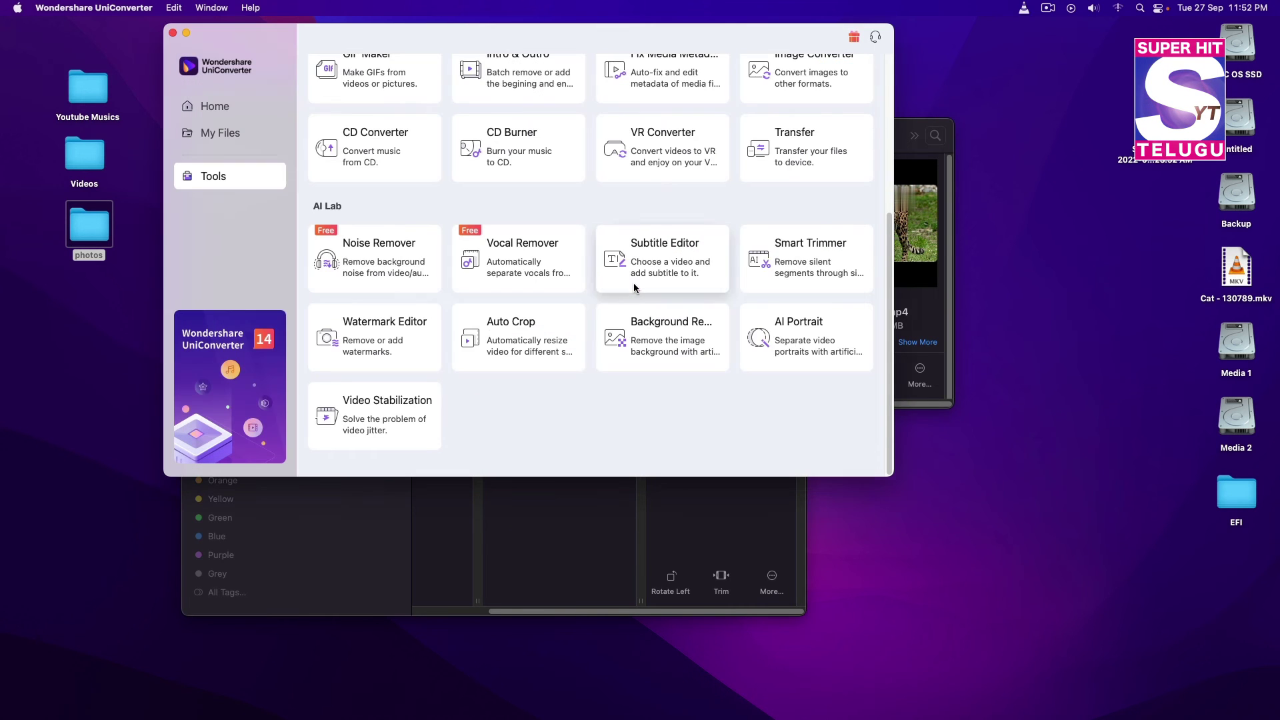
click(381, 419)
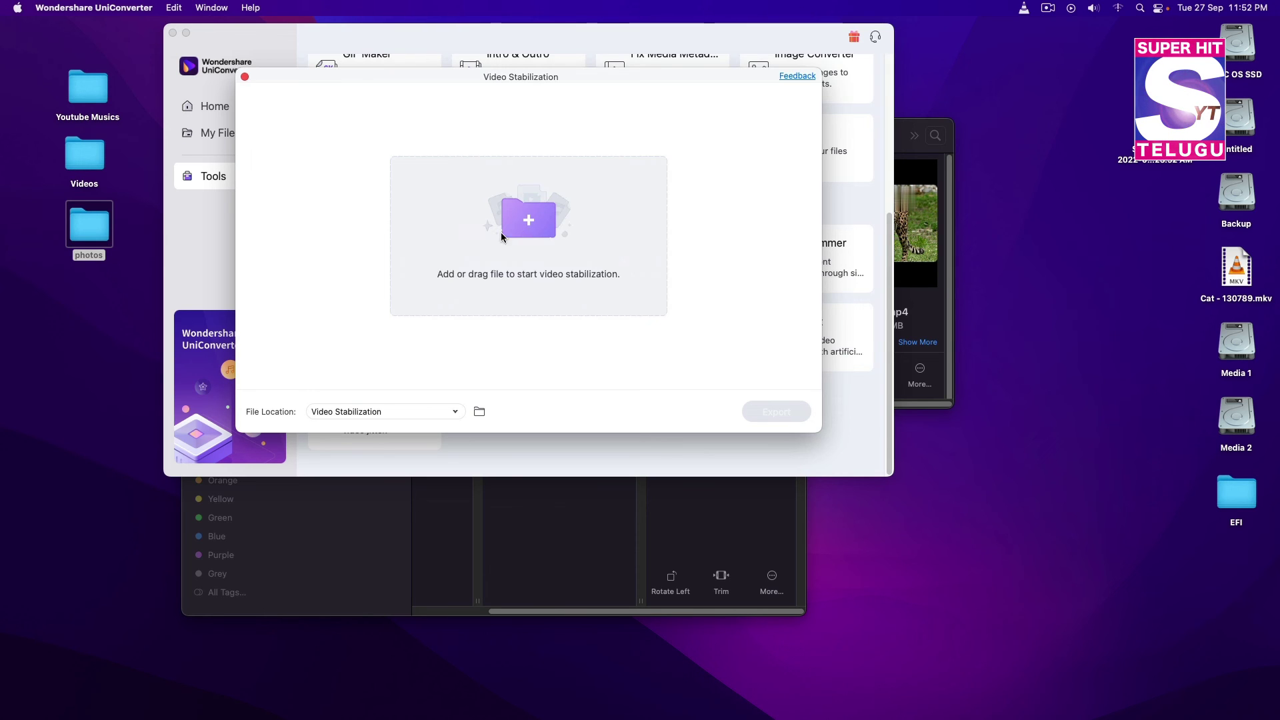
click(245, 76)
Open the Merger and load Cheetah - 119527, Cycling - 71459, Cyclist - 8145 and Fish - 85674 from the Videos folder
scroll(667, 213, up, 5)
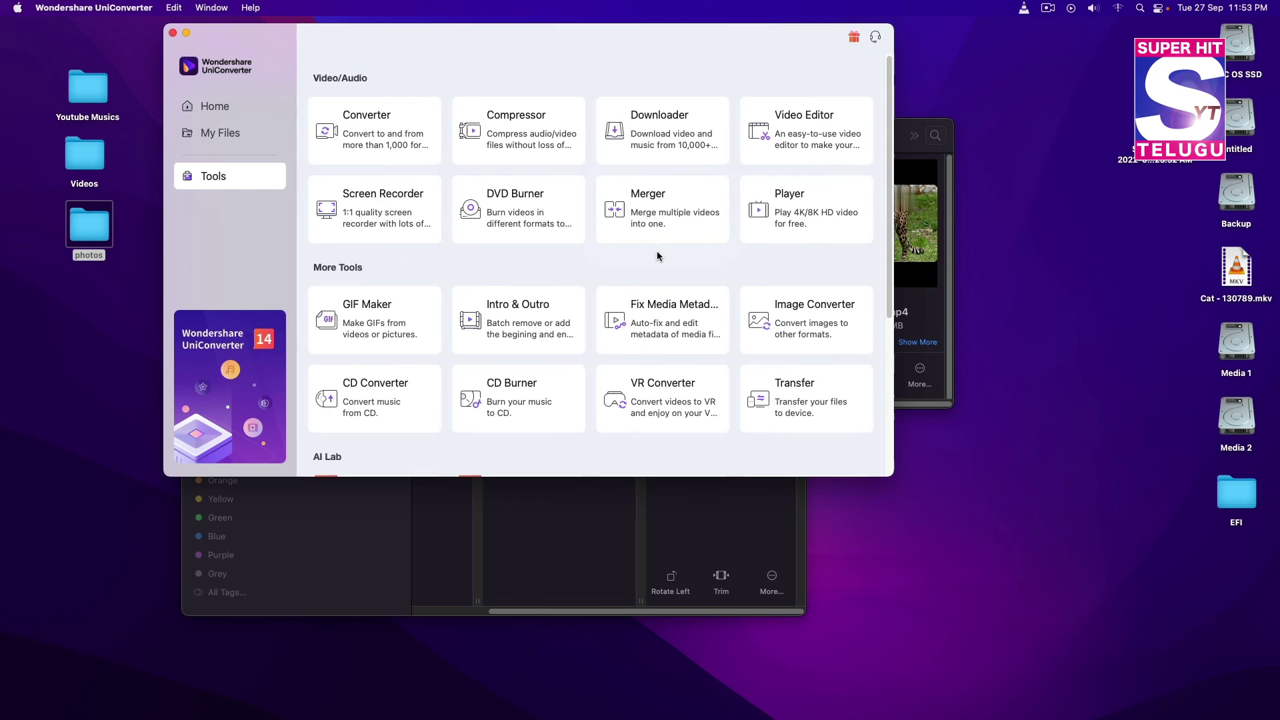
click(672, 220)
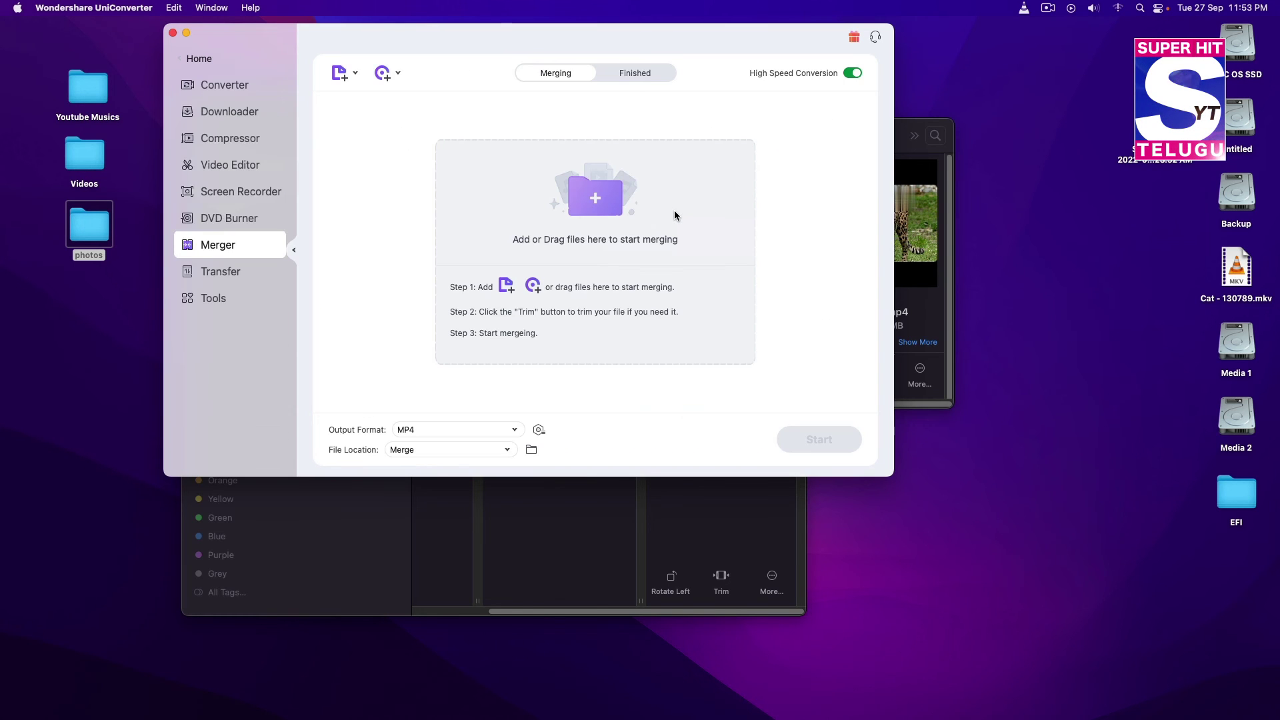
click(603, 211)
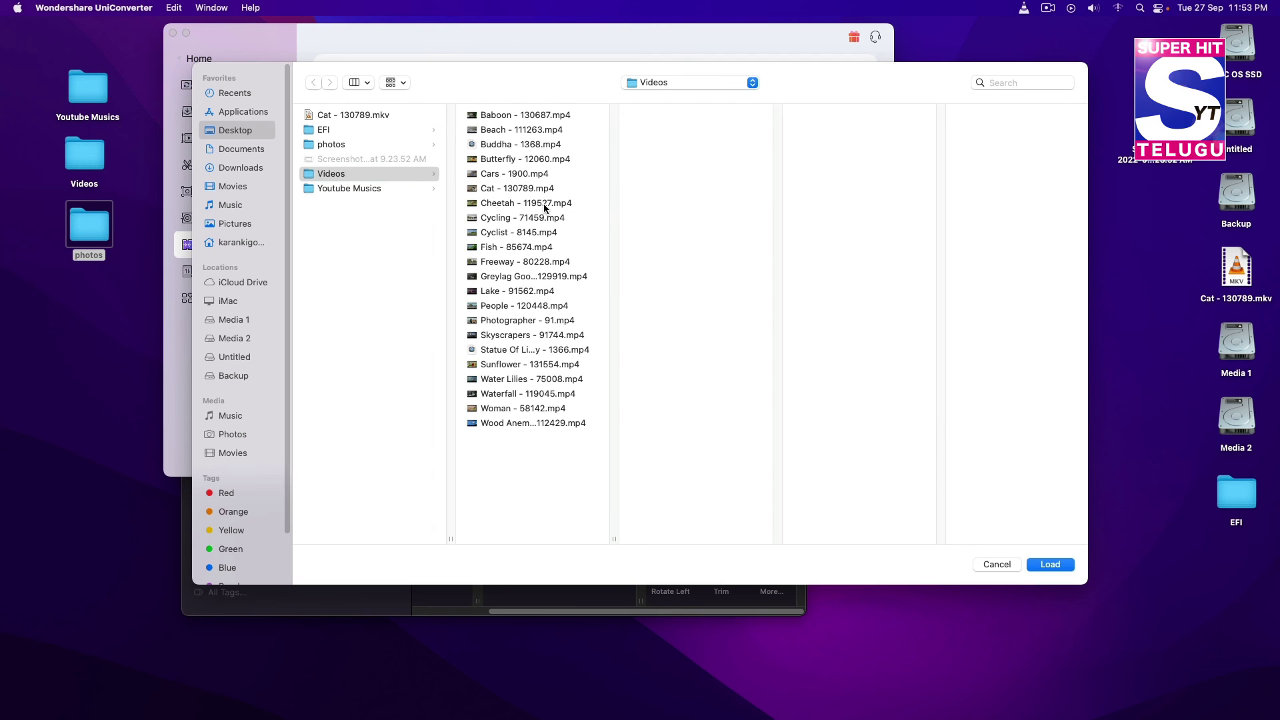
click(542, 204)
shift+click(501, 247)
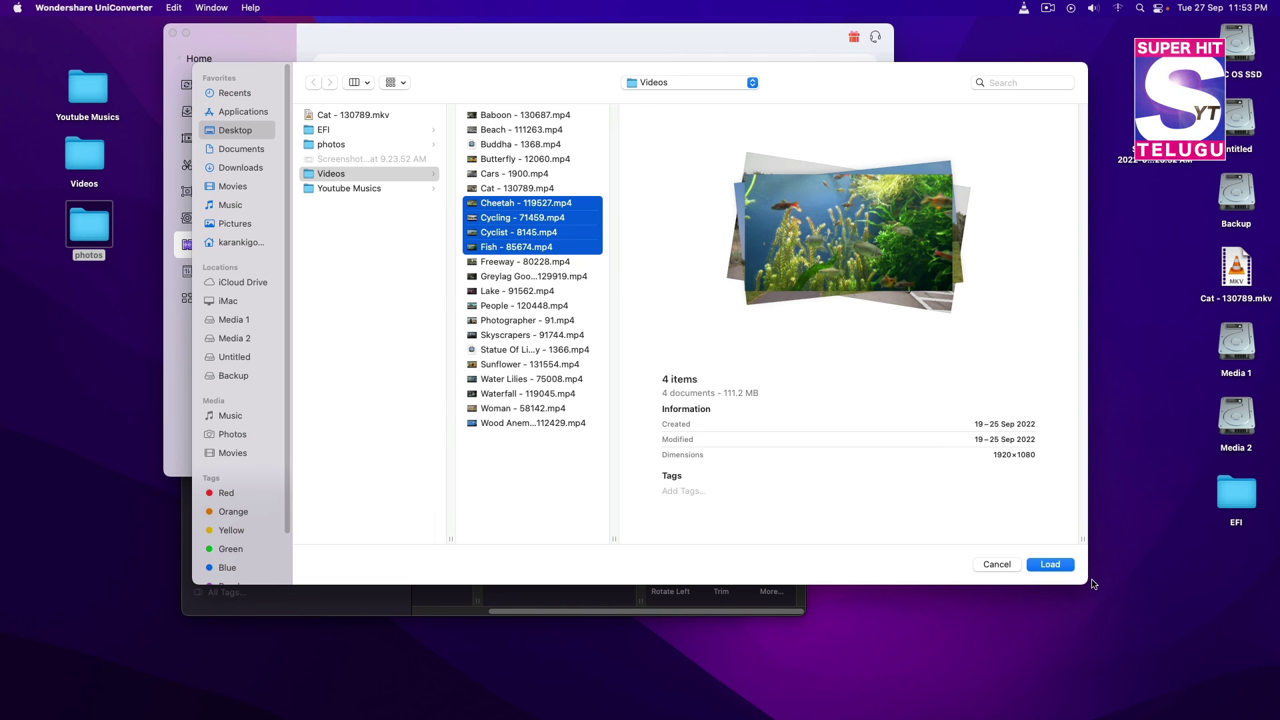
click(1050, 564)
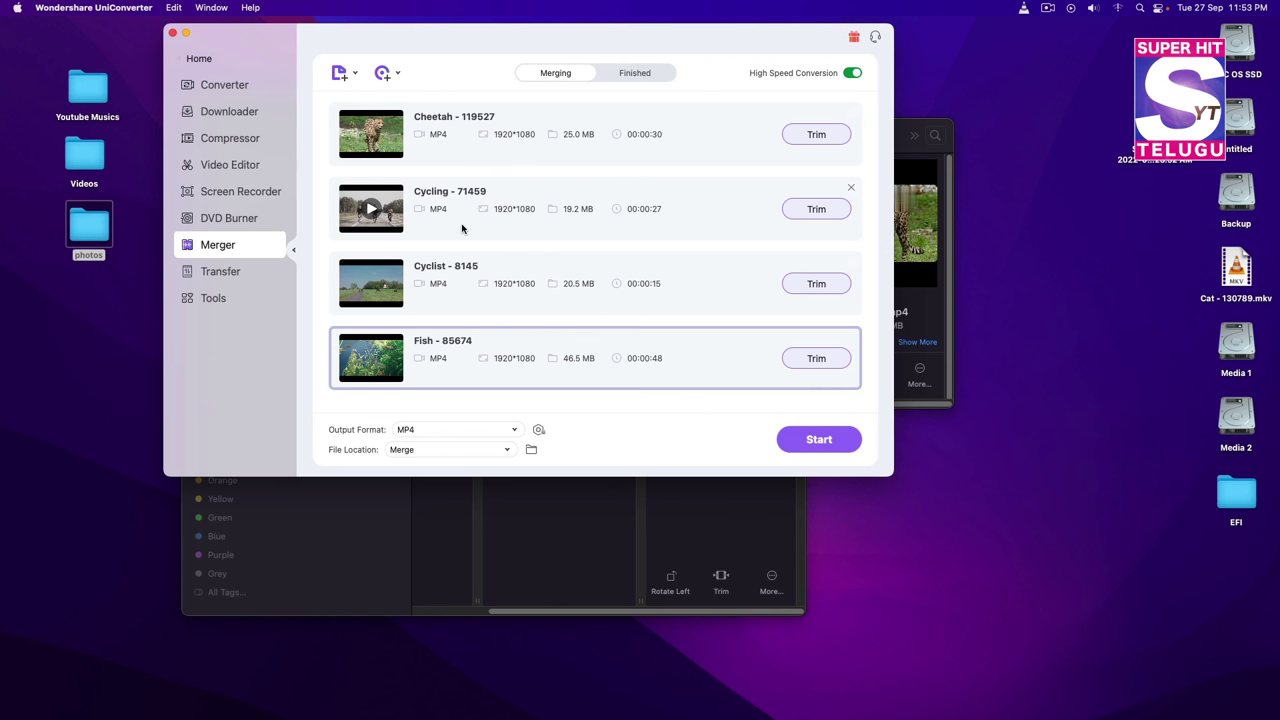
Reorder the merge list so that Cyclist - 8145 comes before Cycling - 71459
click(474, 339)
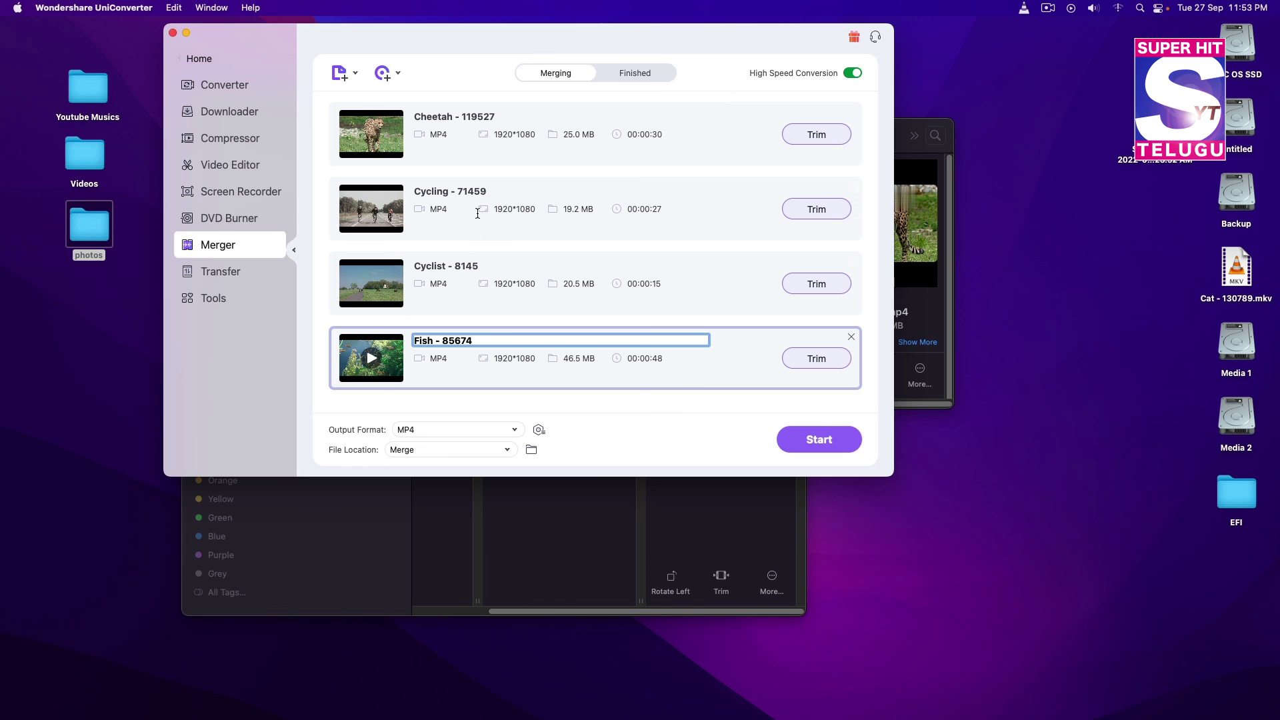
click(447, 192)
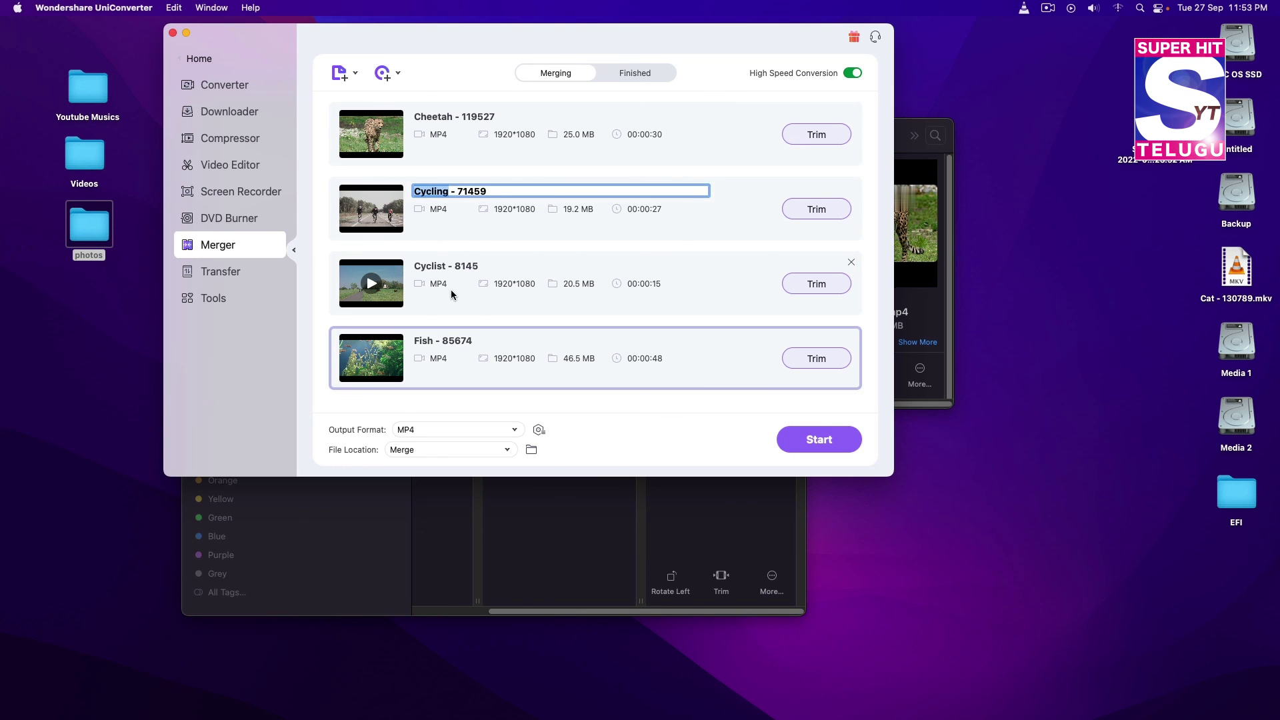
click(722, 298)
drag(693, 282, 680, 194)
shift+click(574, 289)
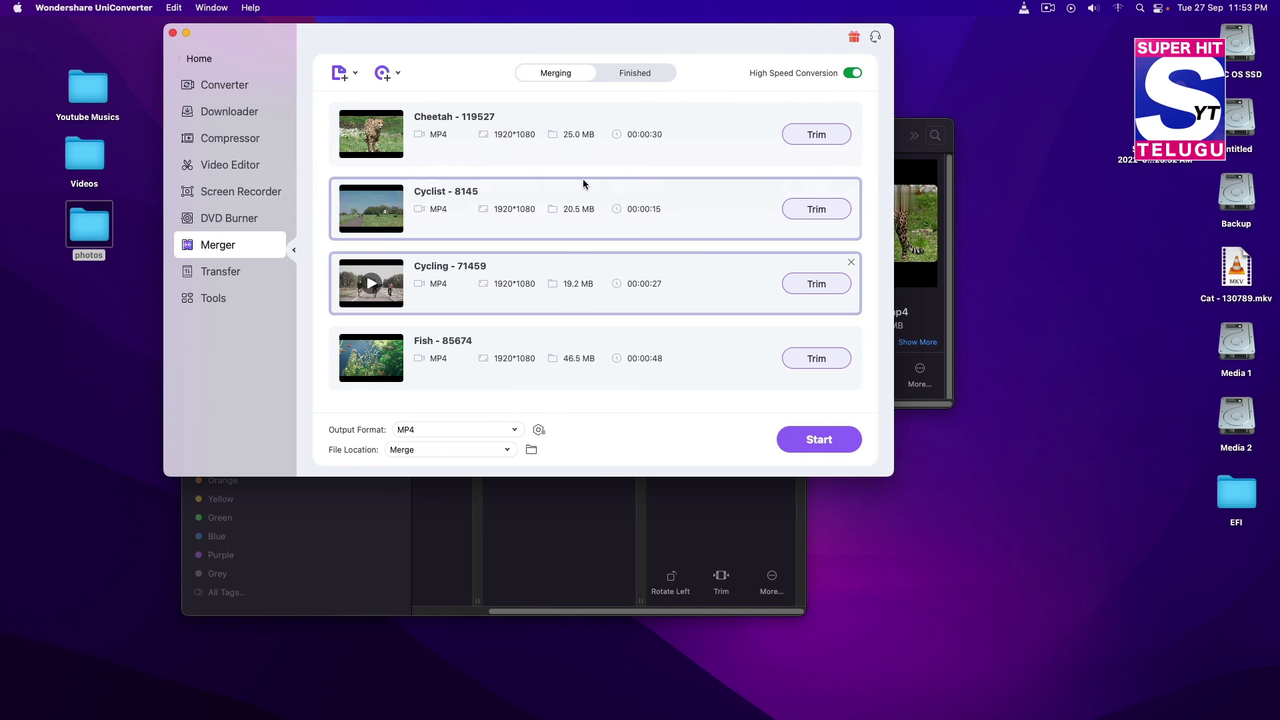
click(542, 340)
click(762, 330)
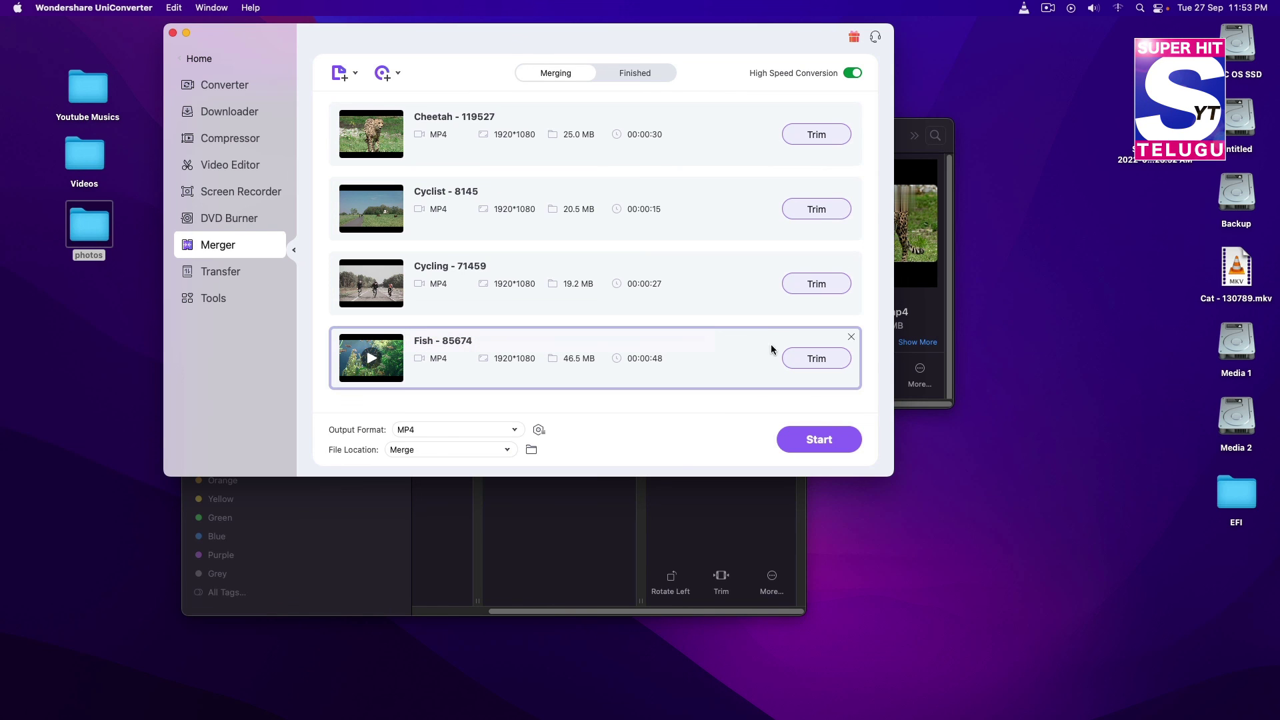
Trim the beginning of the Cyclist - 8145 clip until about 5 seconds remain, and apply the trim
click(824, 210)
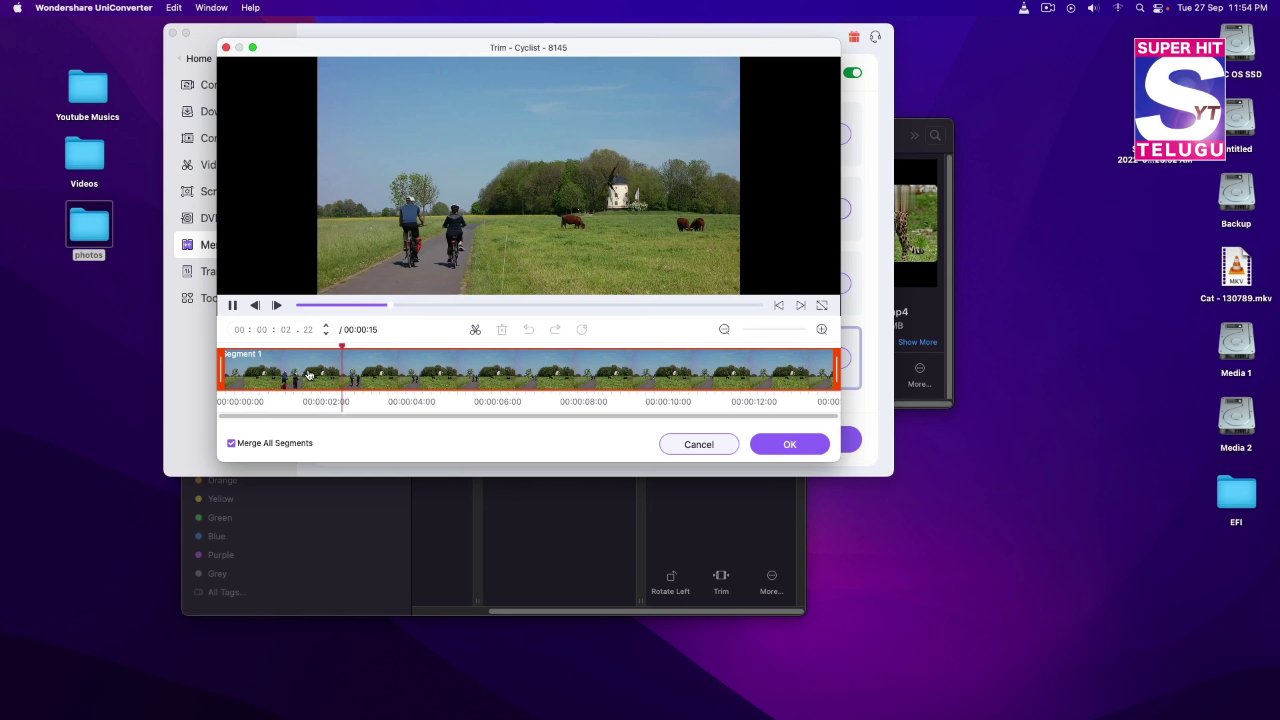
click(264, 372)
drag(264, 373, 331, 372)
drag(222, 372, 265, 373)
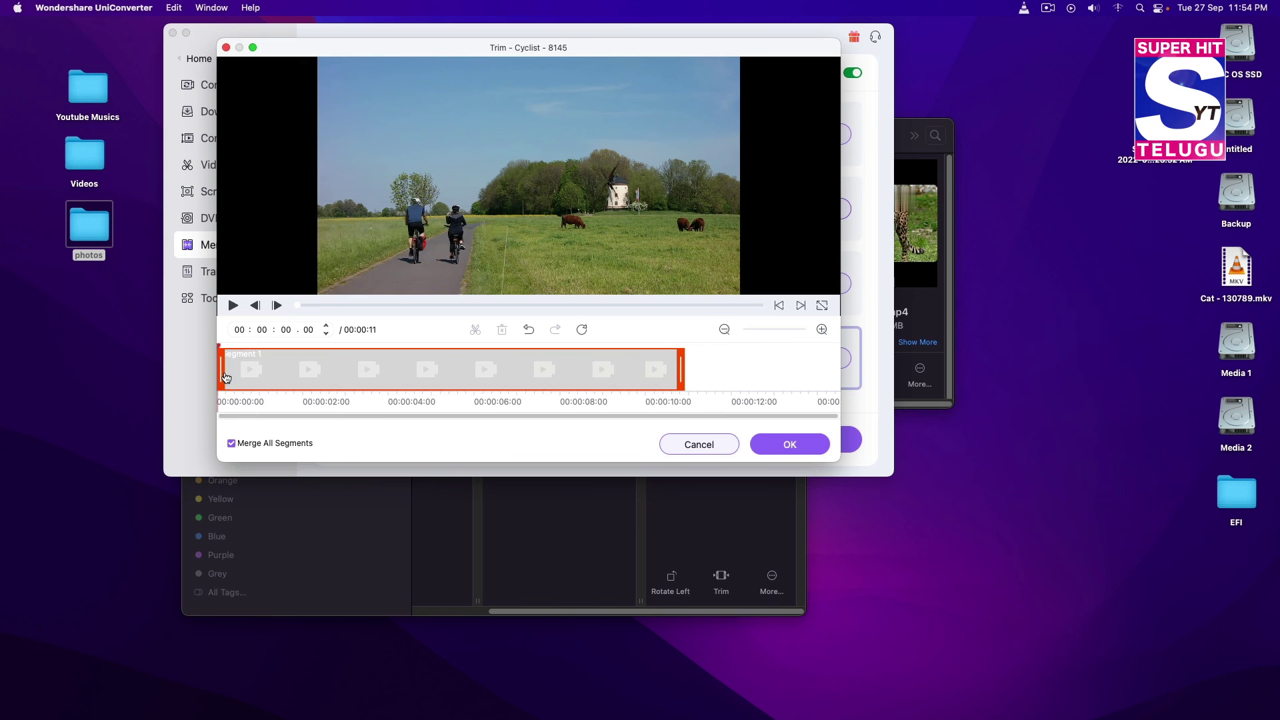
click(346, 375)
drag(346, 375, 347, 375)
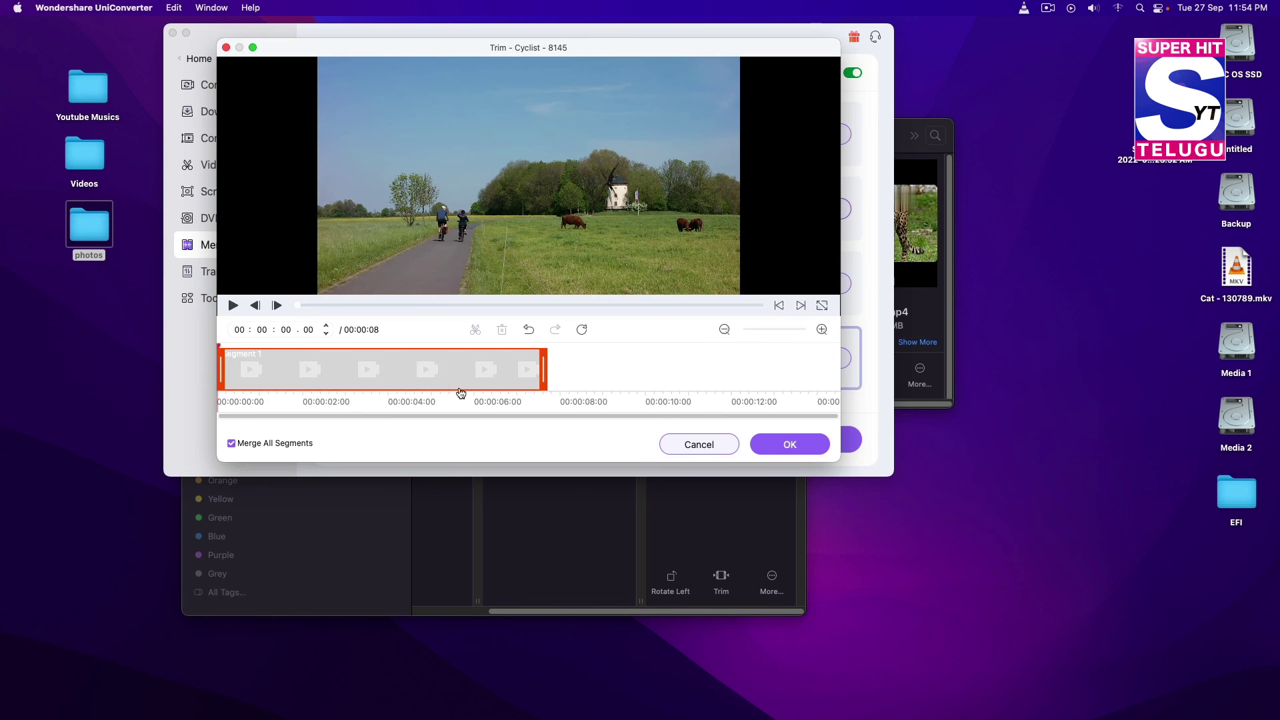
mouse_move(545, 368)
mouse_down()
mouse_move(392, 366)
mouse_move(642, 365)
mouse_move(556, 361)
mouse_up()
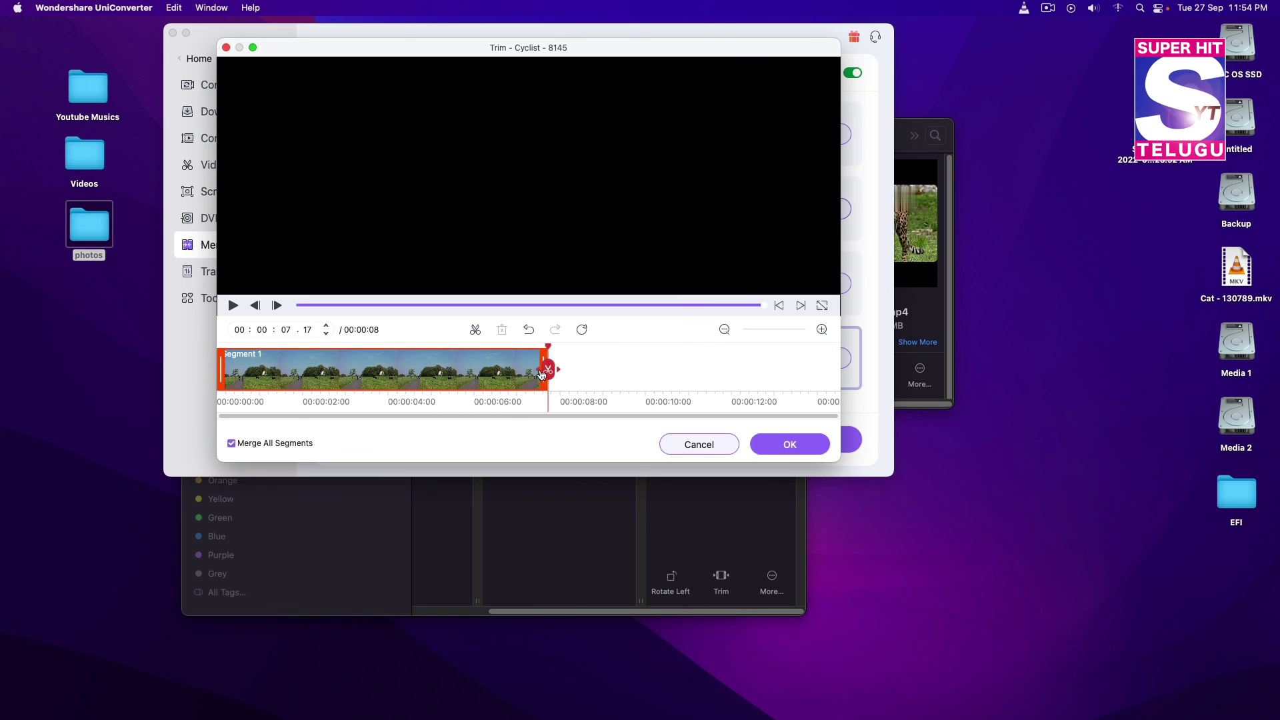
drag(230, 360, 336, 370)
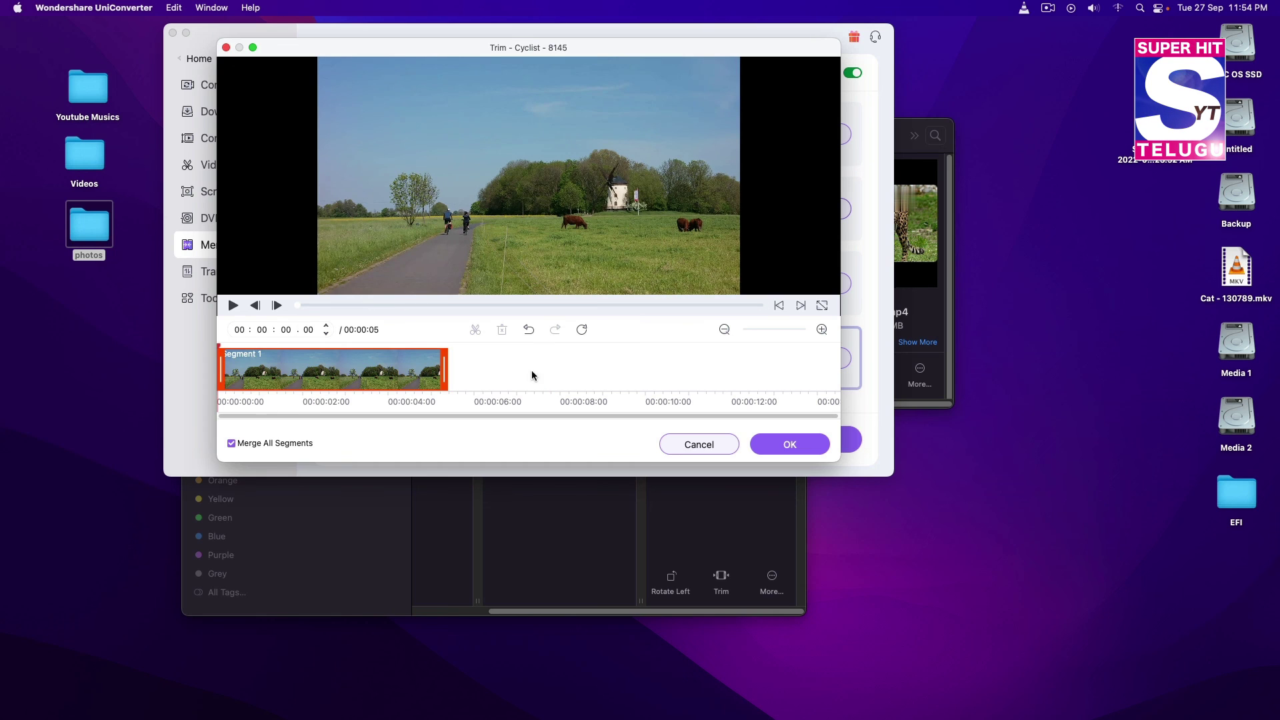
click(790, 443)
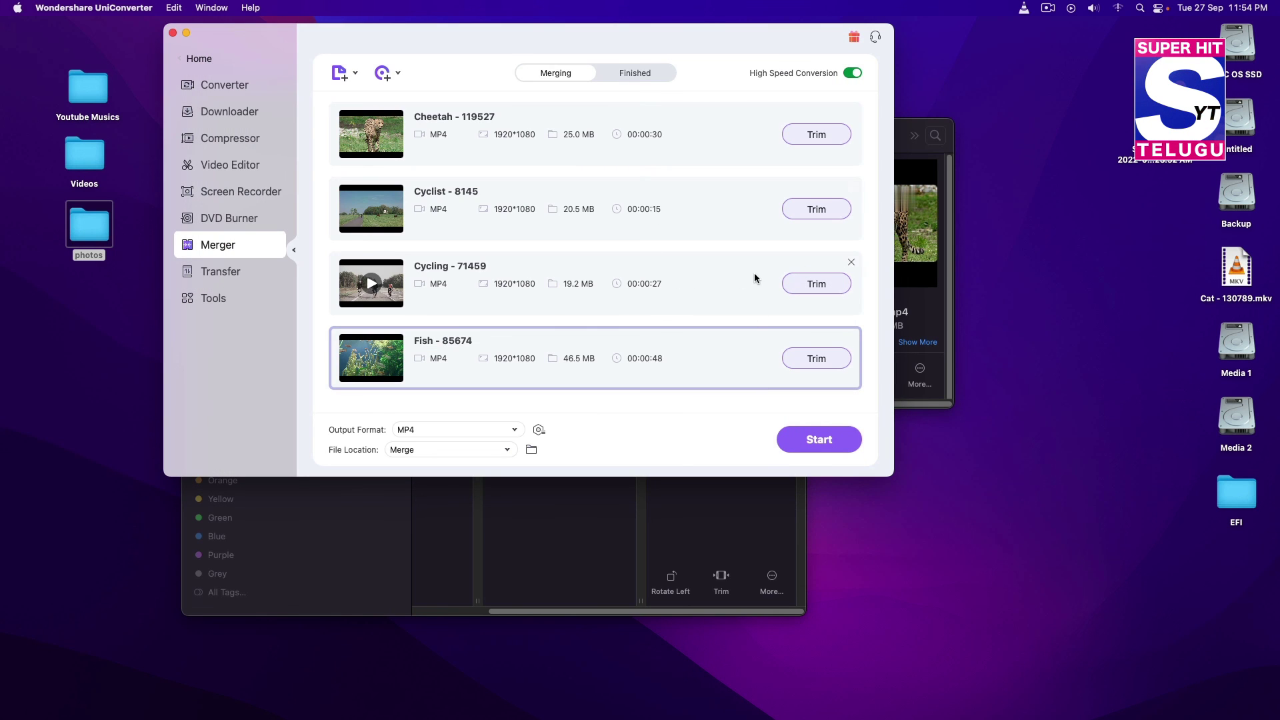
Trim the end of the Cycling - 71459 clip to keep about the first 12 seconds, and apply the trim
click(827, 286)
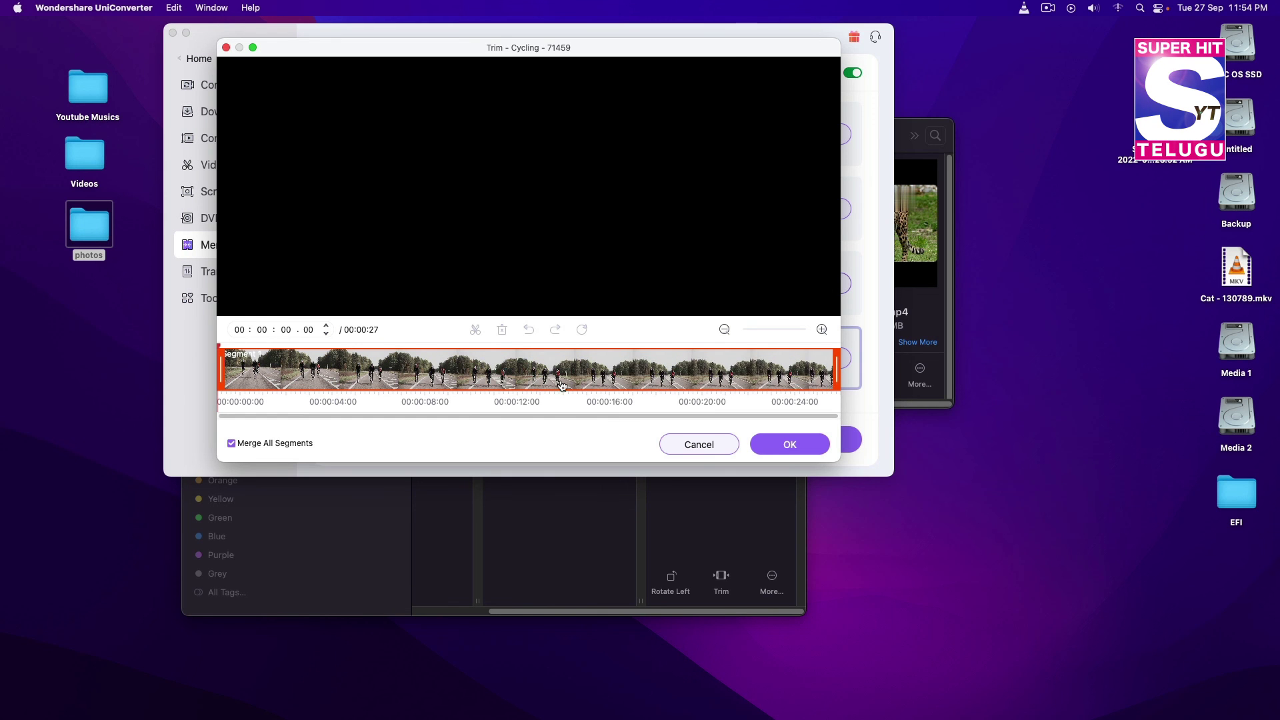
drag(690, 370, 491, 377)
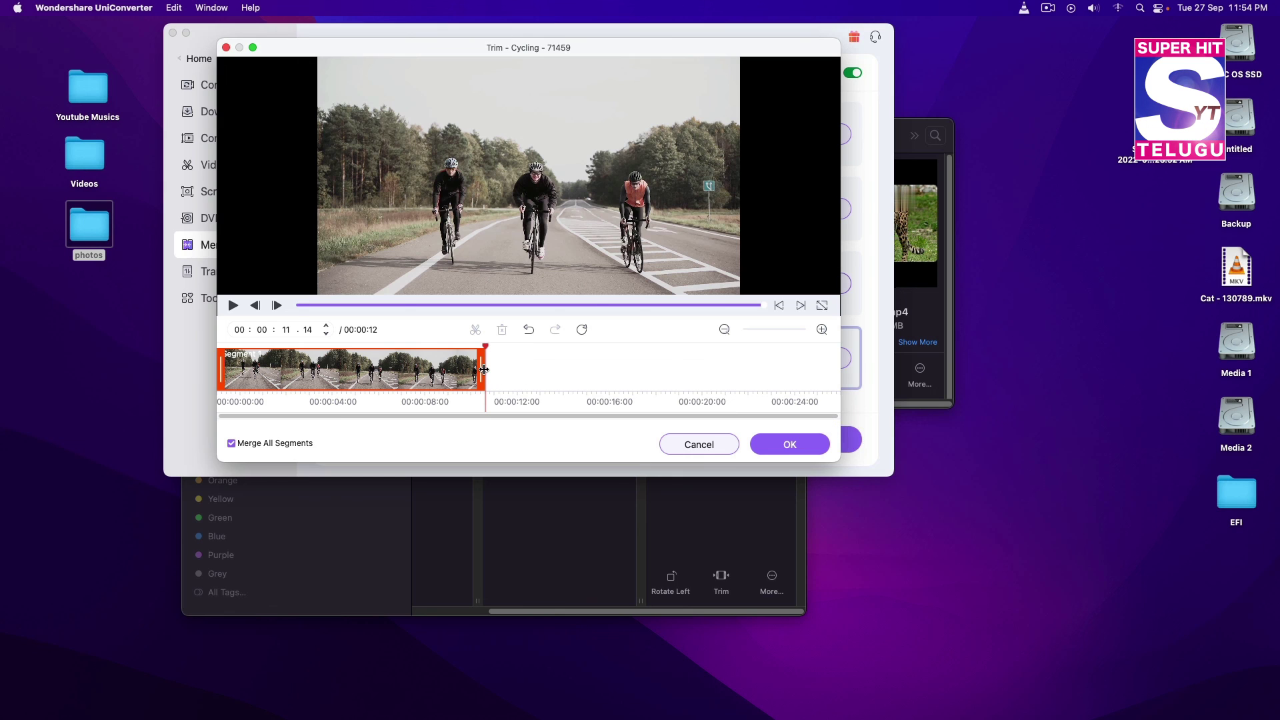
click(791, 445)
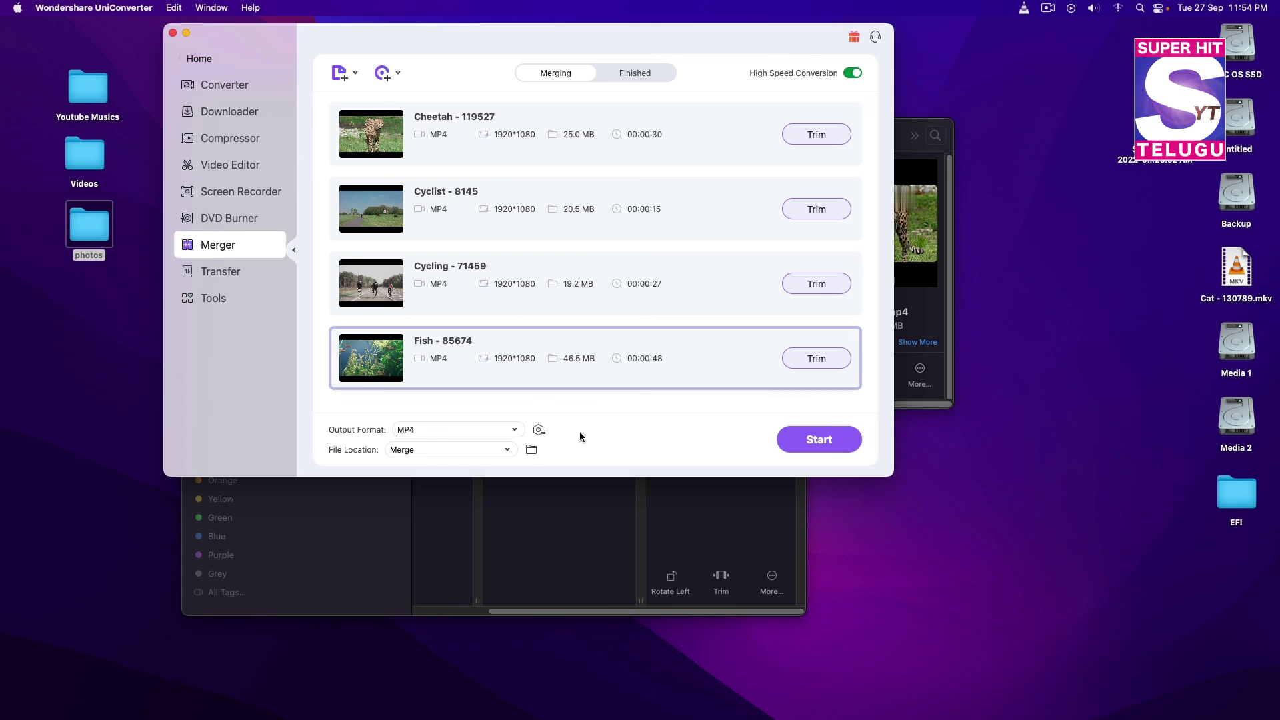
View the folder choices for the merged video's save location without picking a new folder
click(532, 449)
click(438, 508)
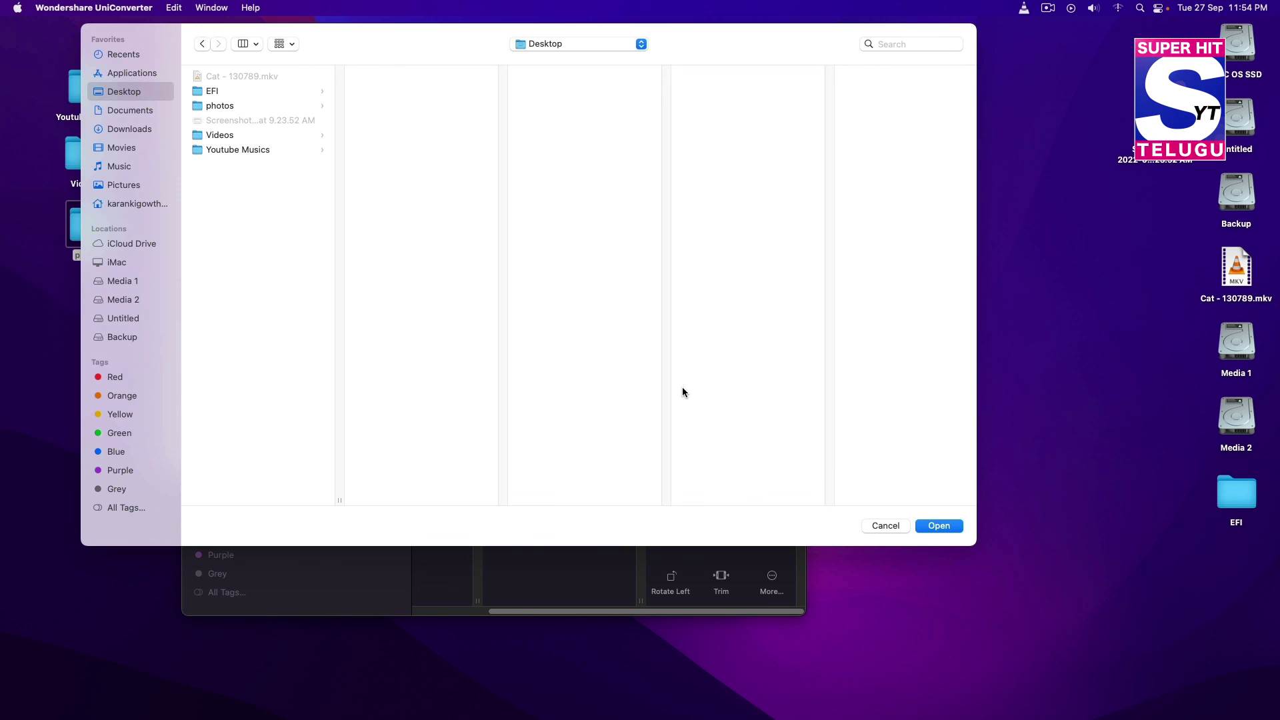
click(887, 525)
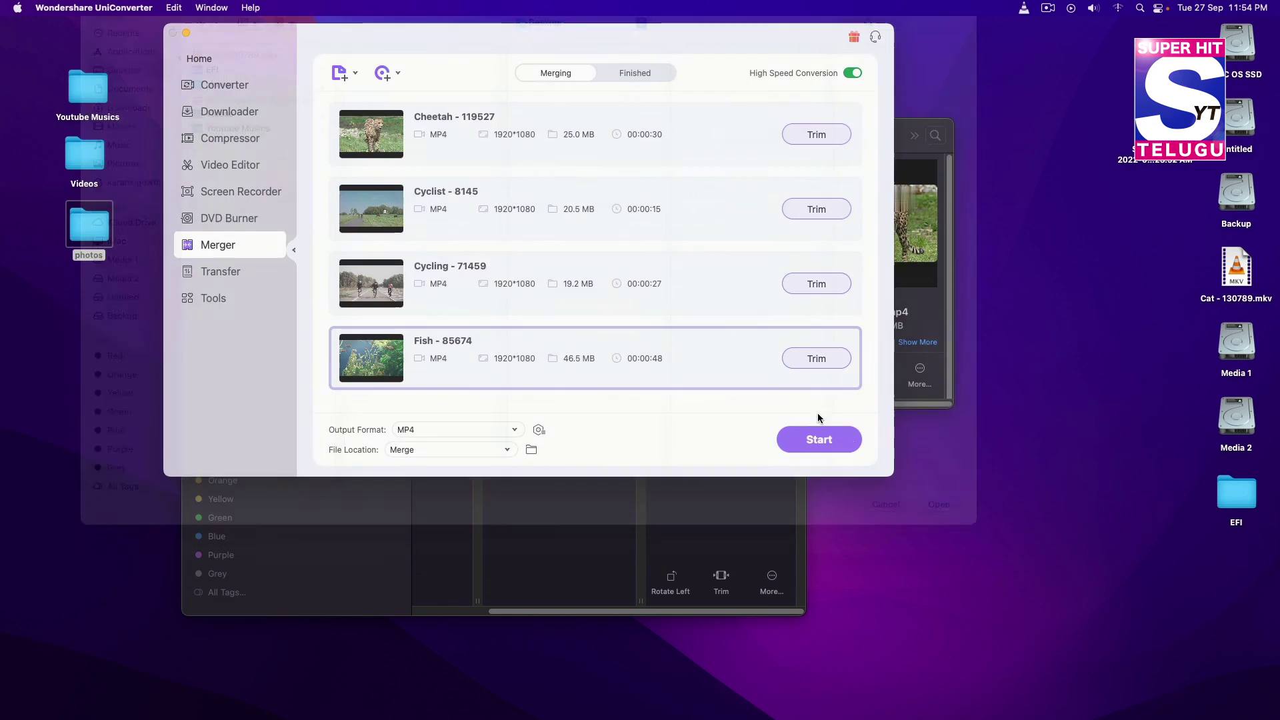